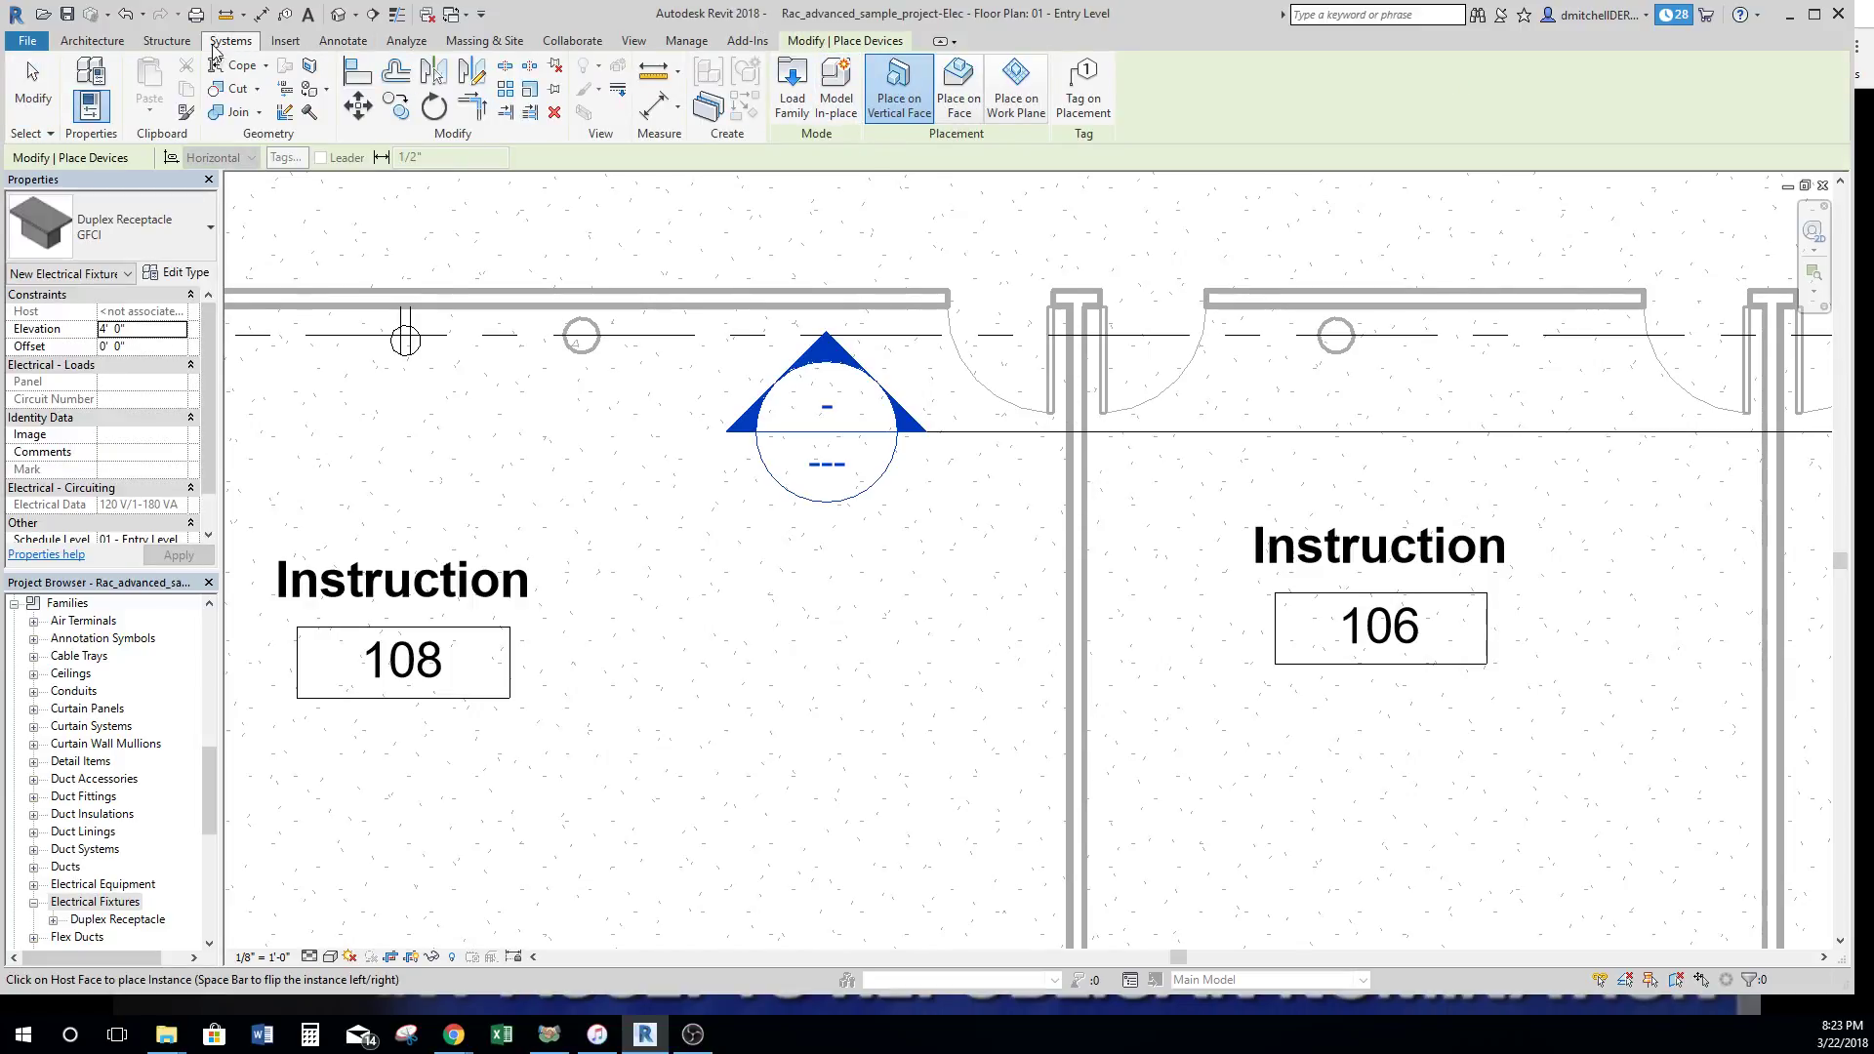
# Place two Standard duplex receptacles on the vertical face of the wall between rooms 108 and 106, on the room 108 side.
pyautogui.click(231, 40)
pyautogui.click(1451, 102)
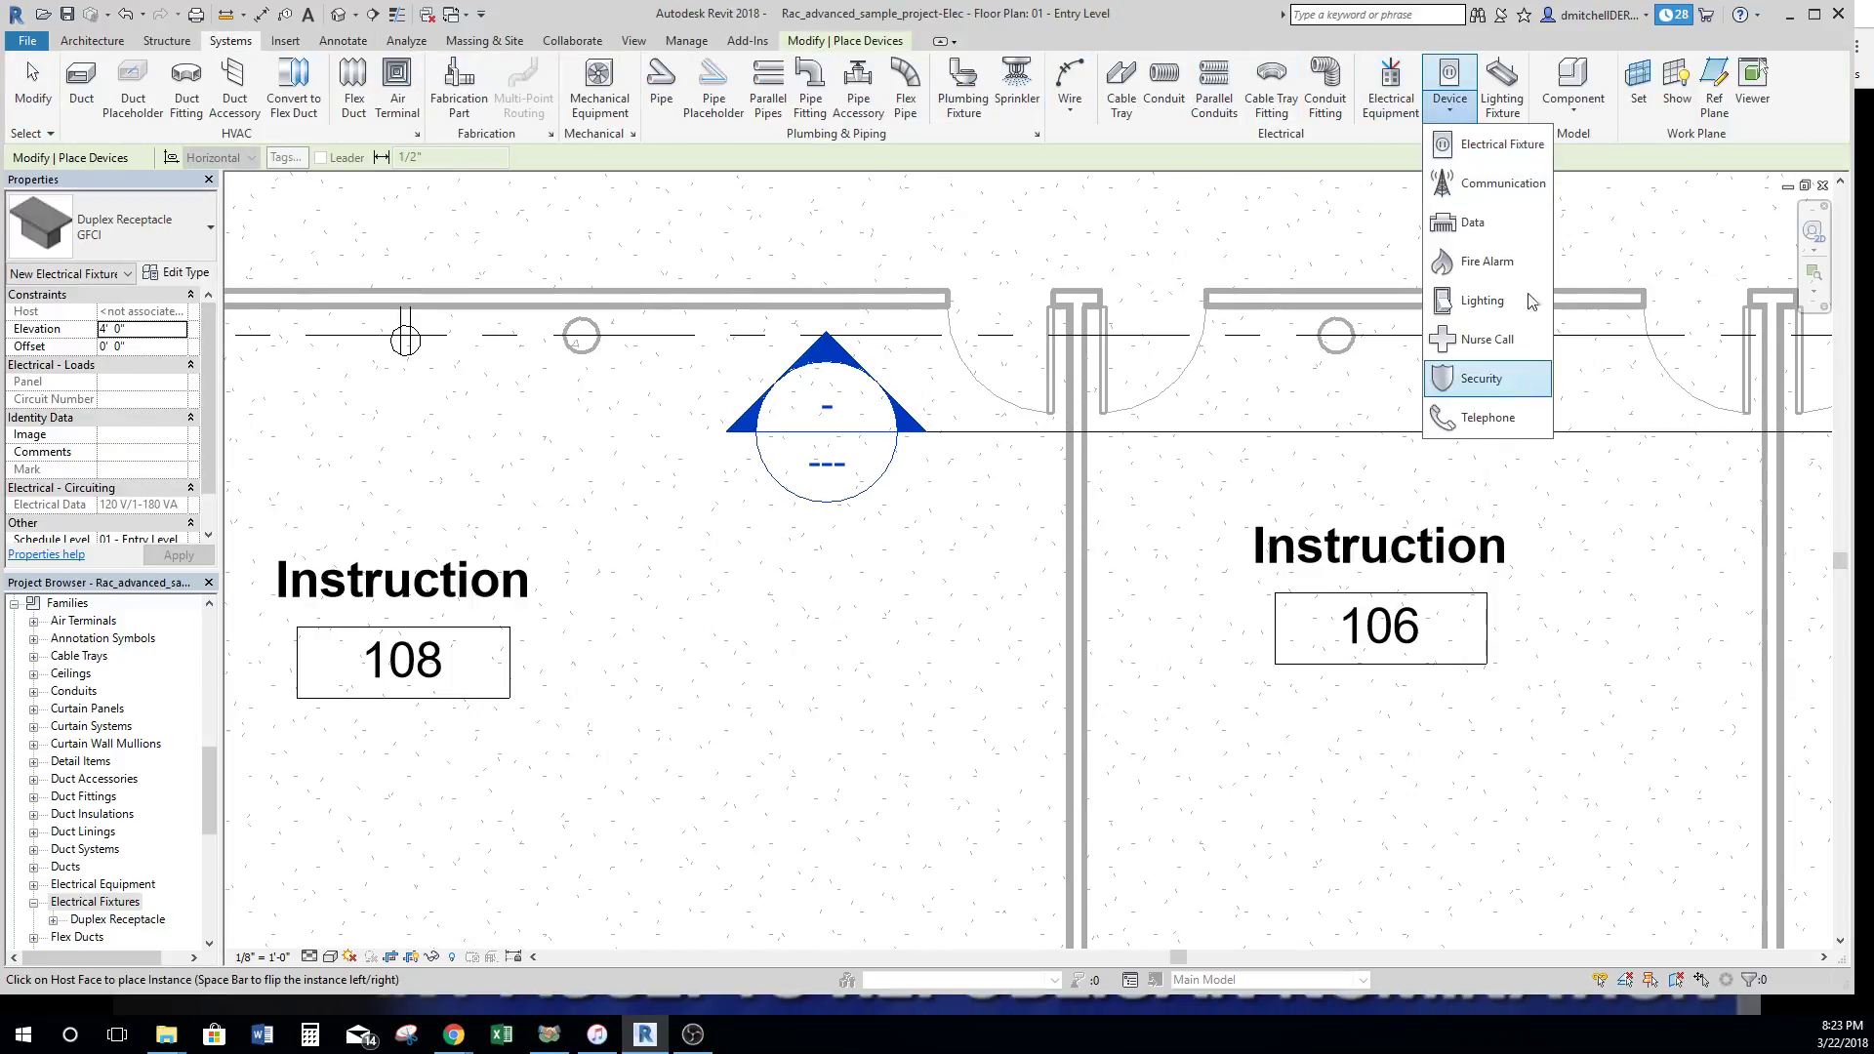
pyautogui.click(1467, 147)
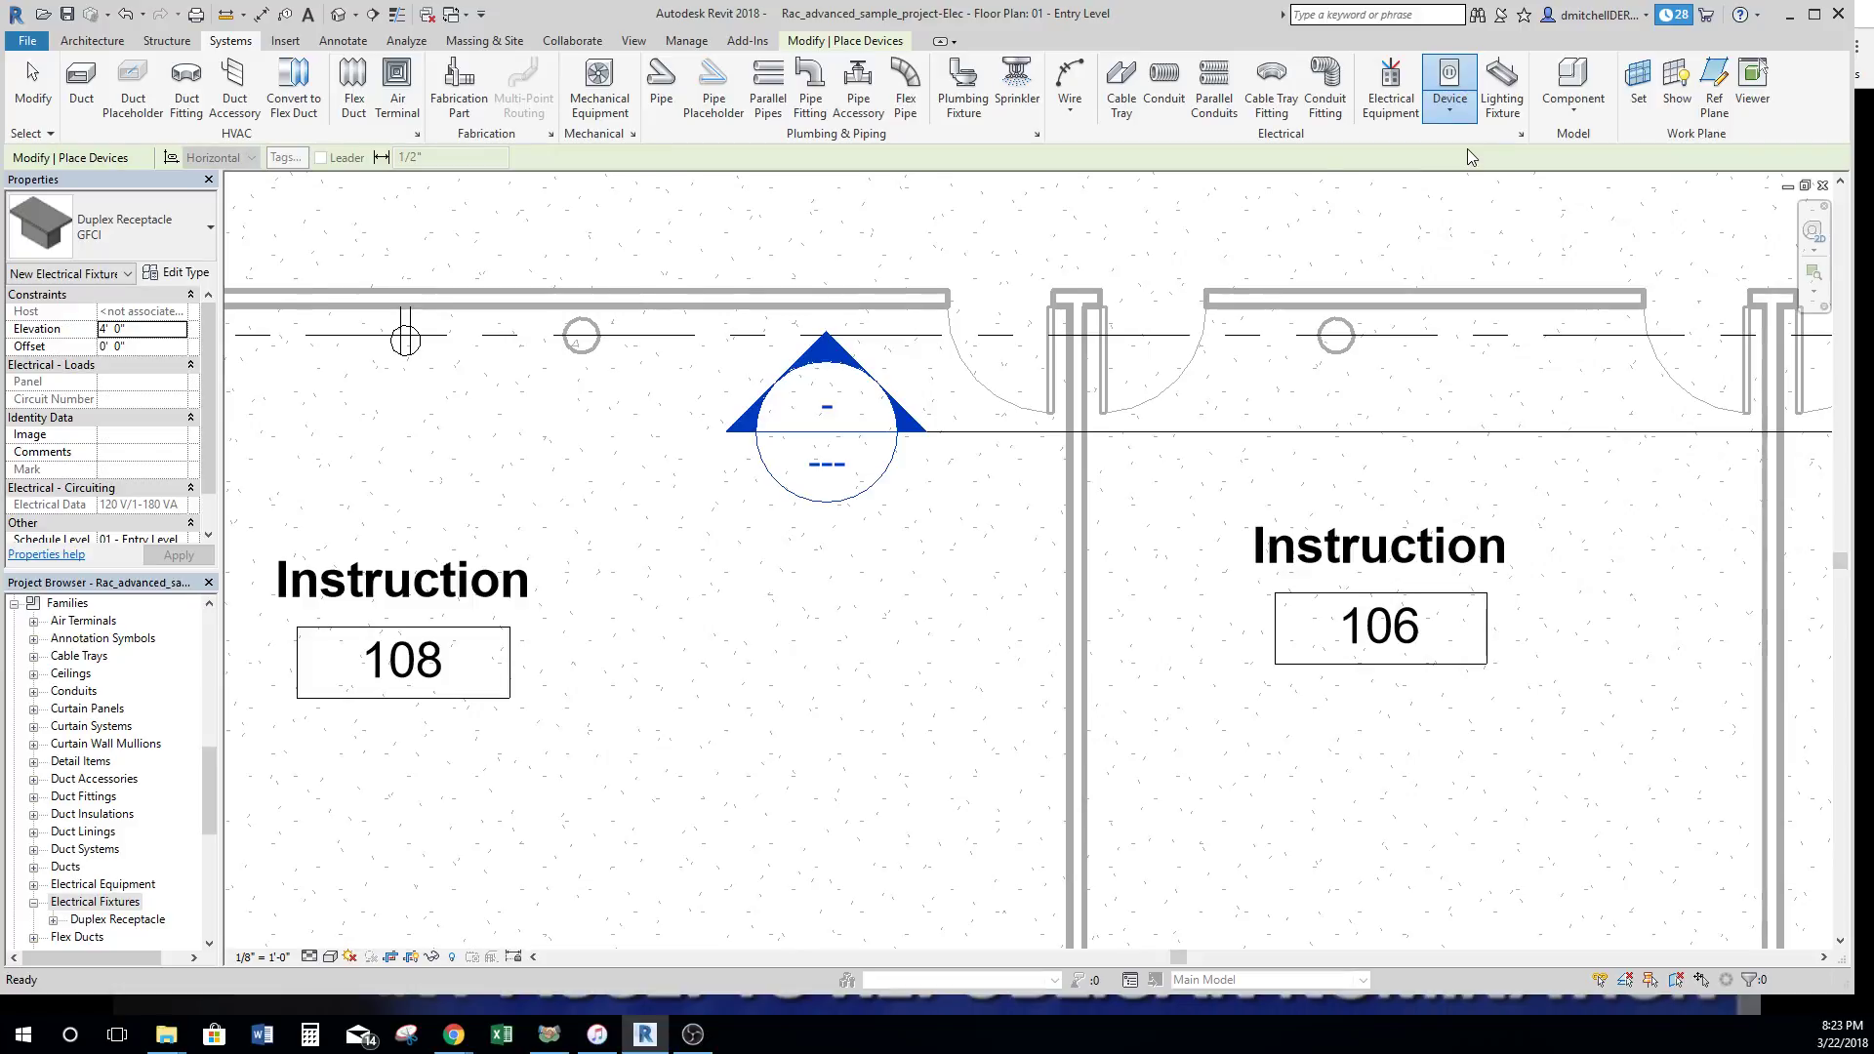
pyautogui.click(169, 232)
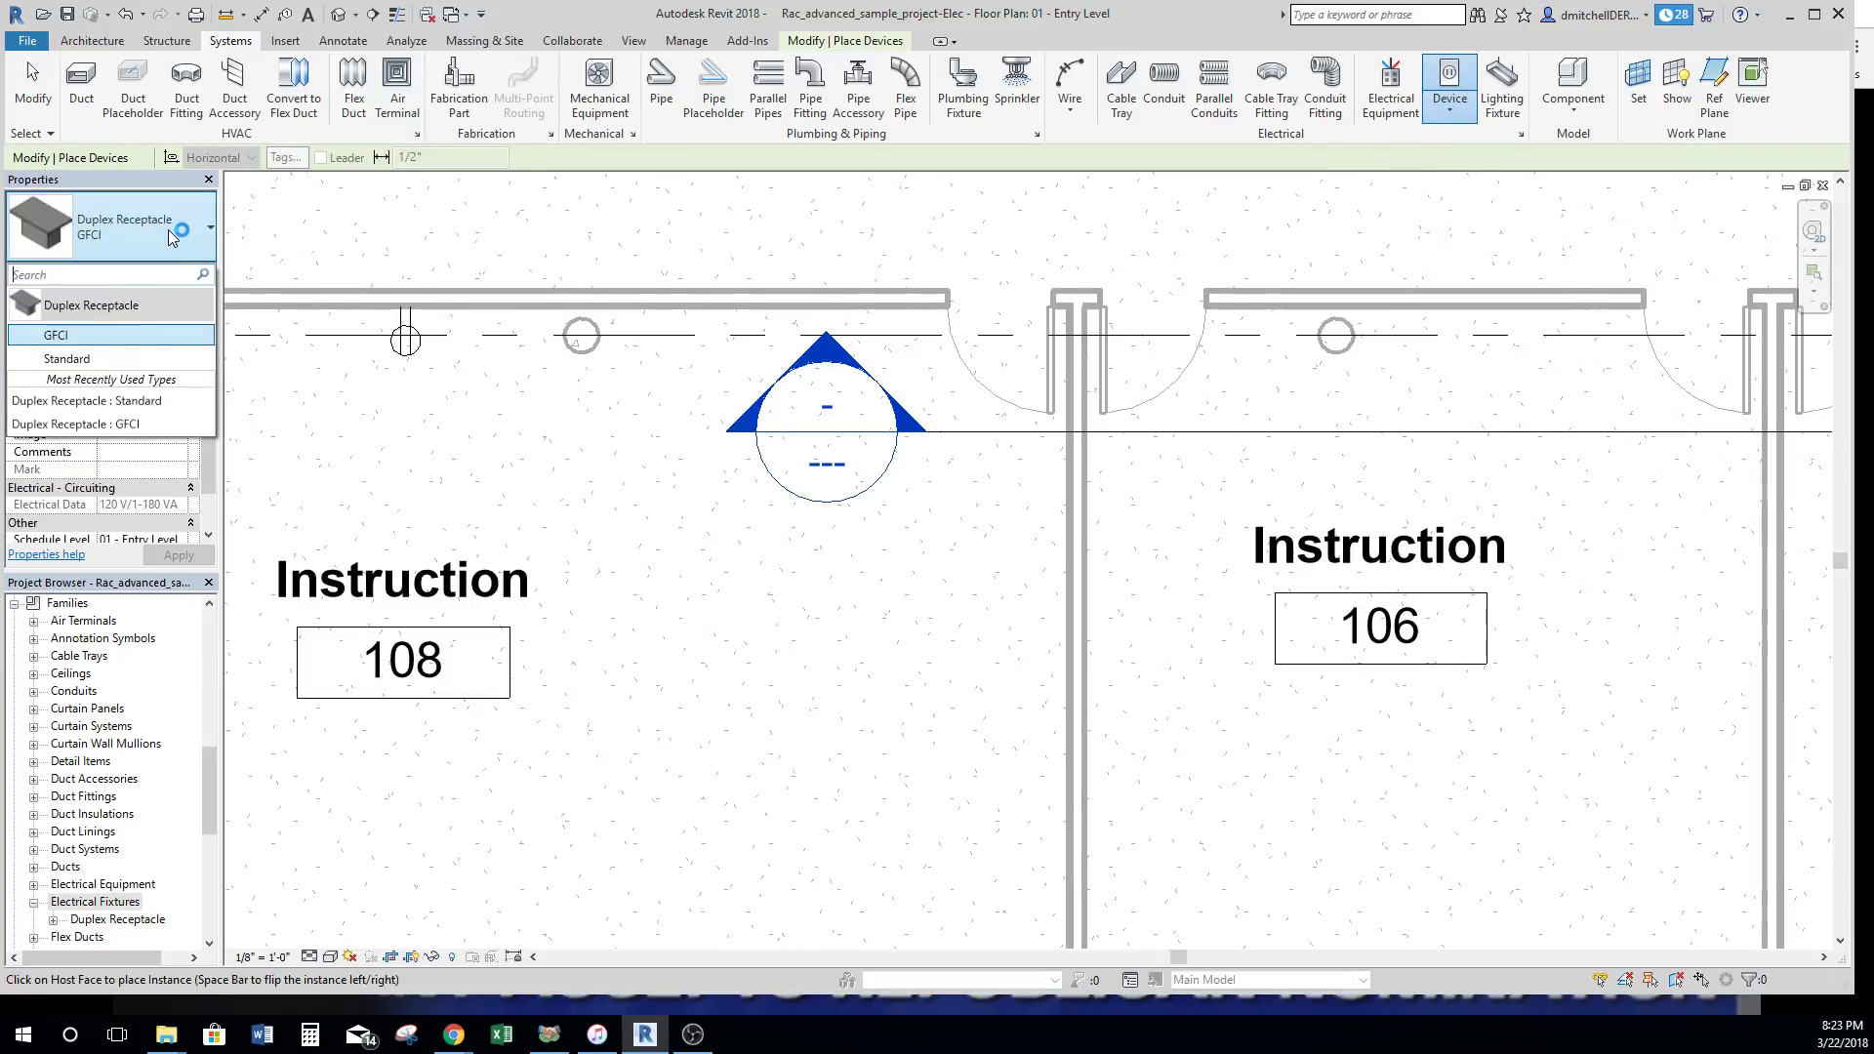
pyautogui.click(121, 359)
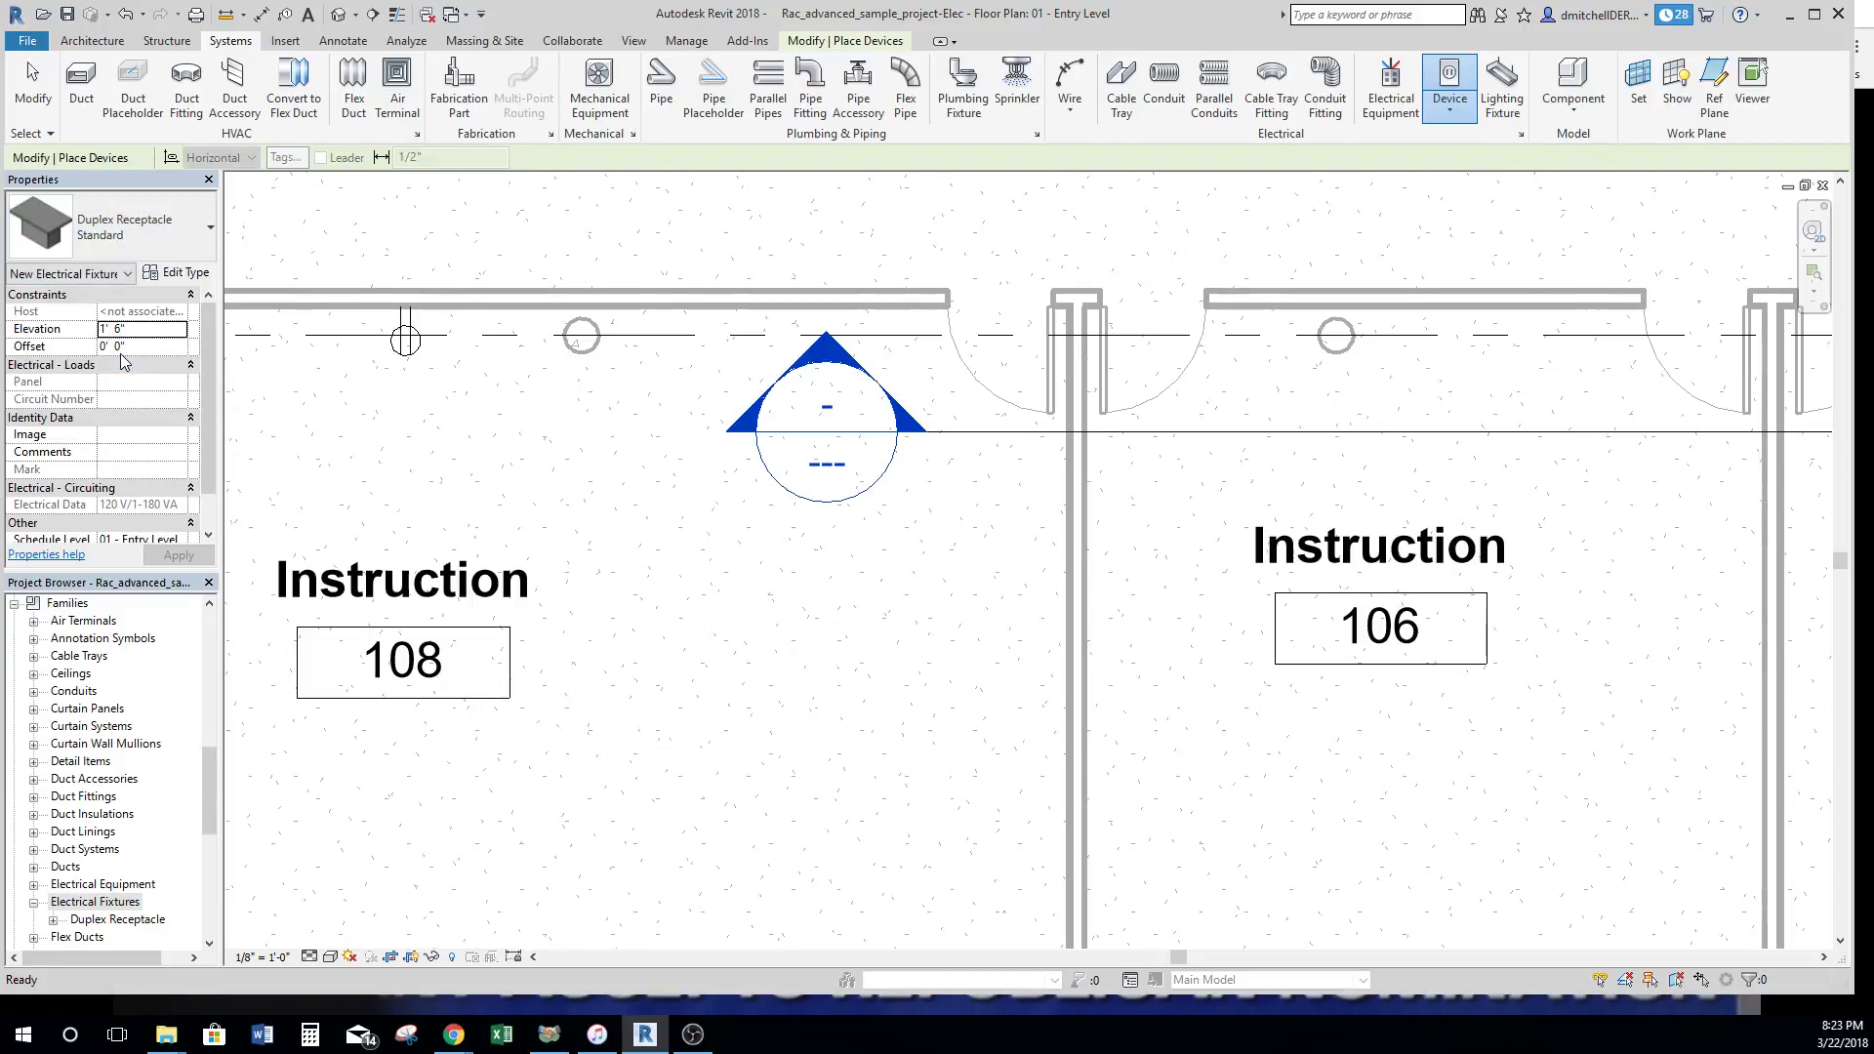
pyautogui.click(1067, 555)
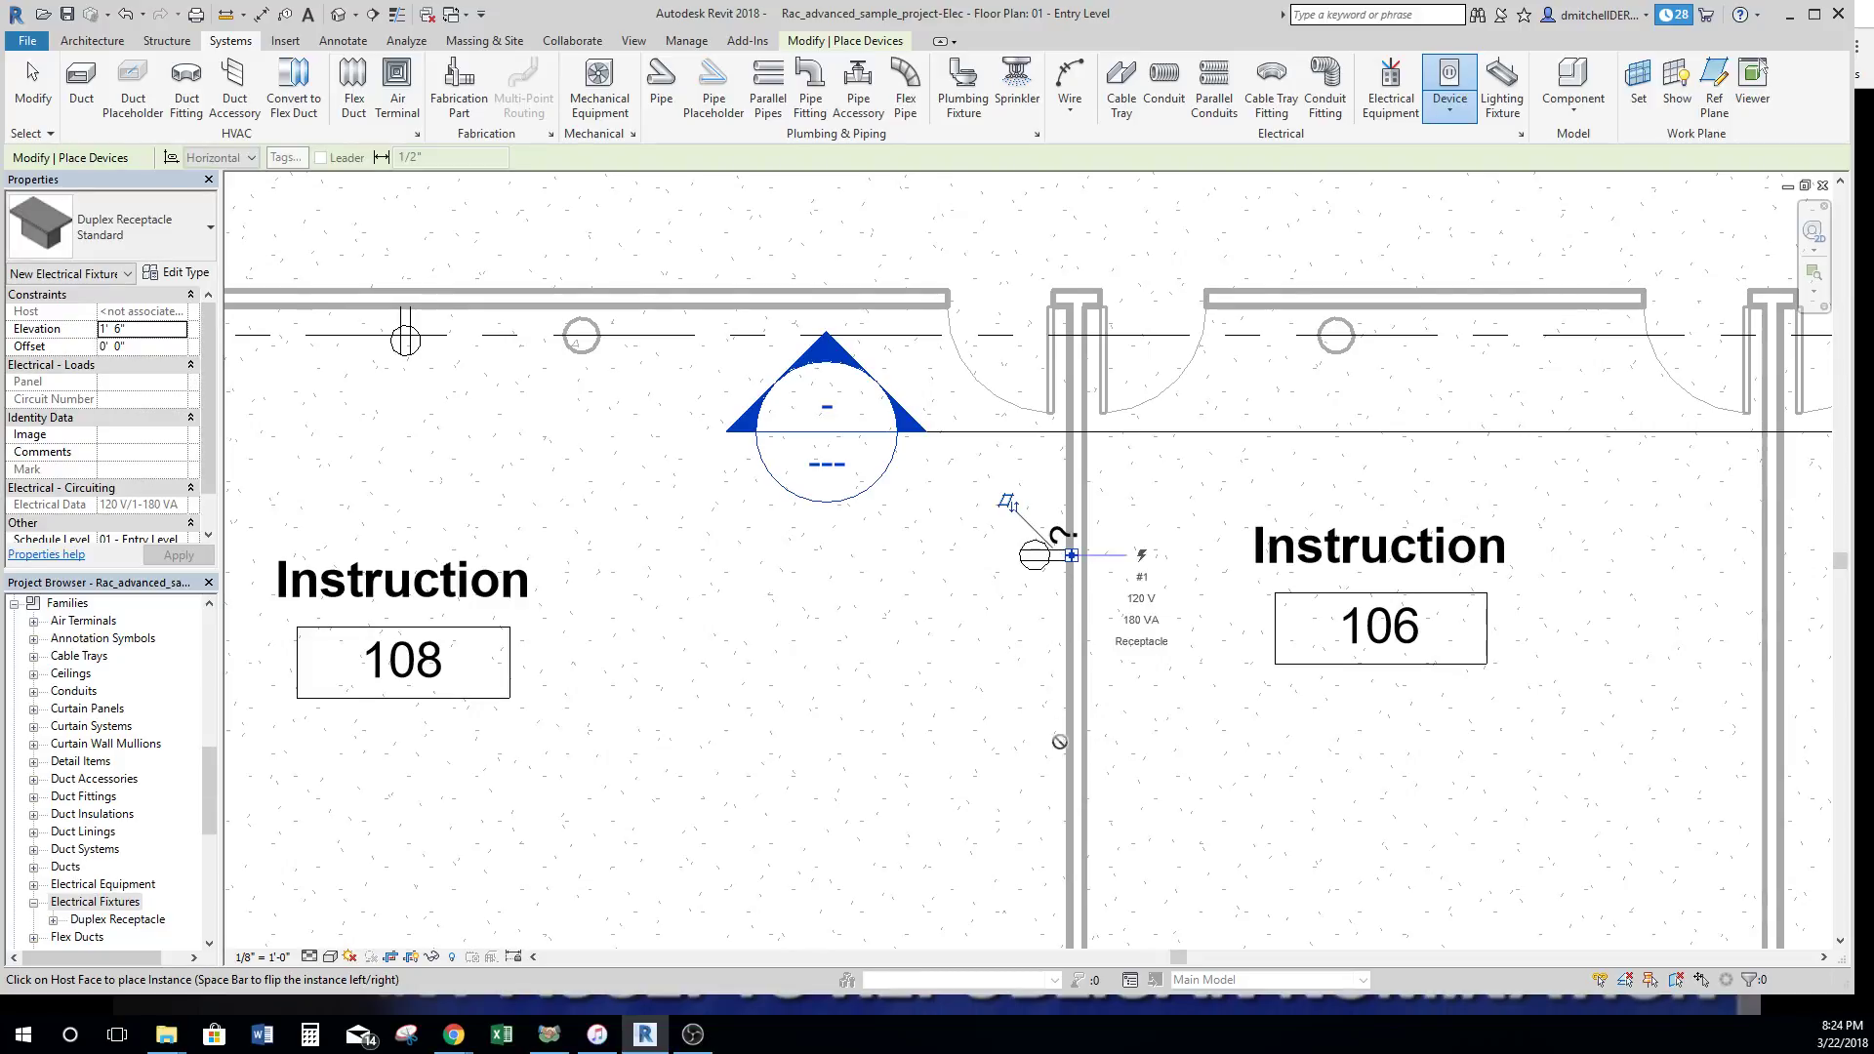
pyautogui.click(1067, 835)
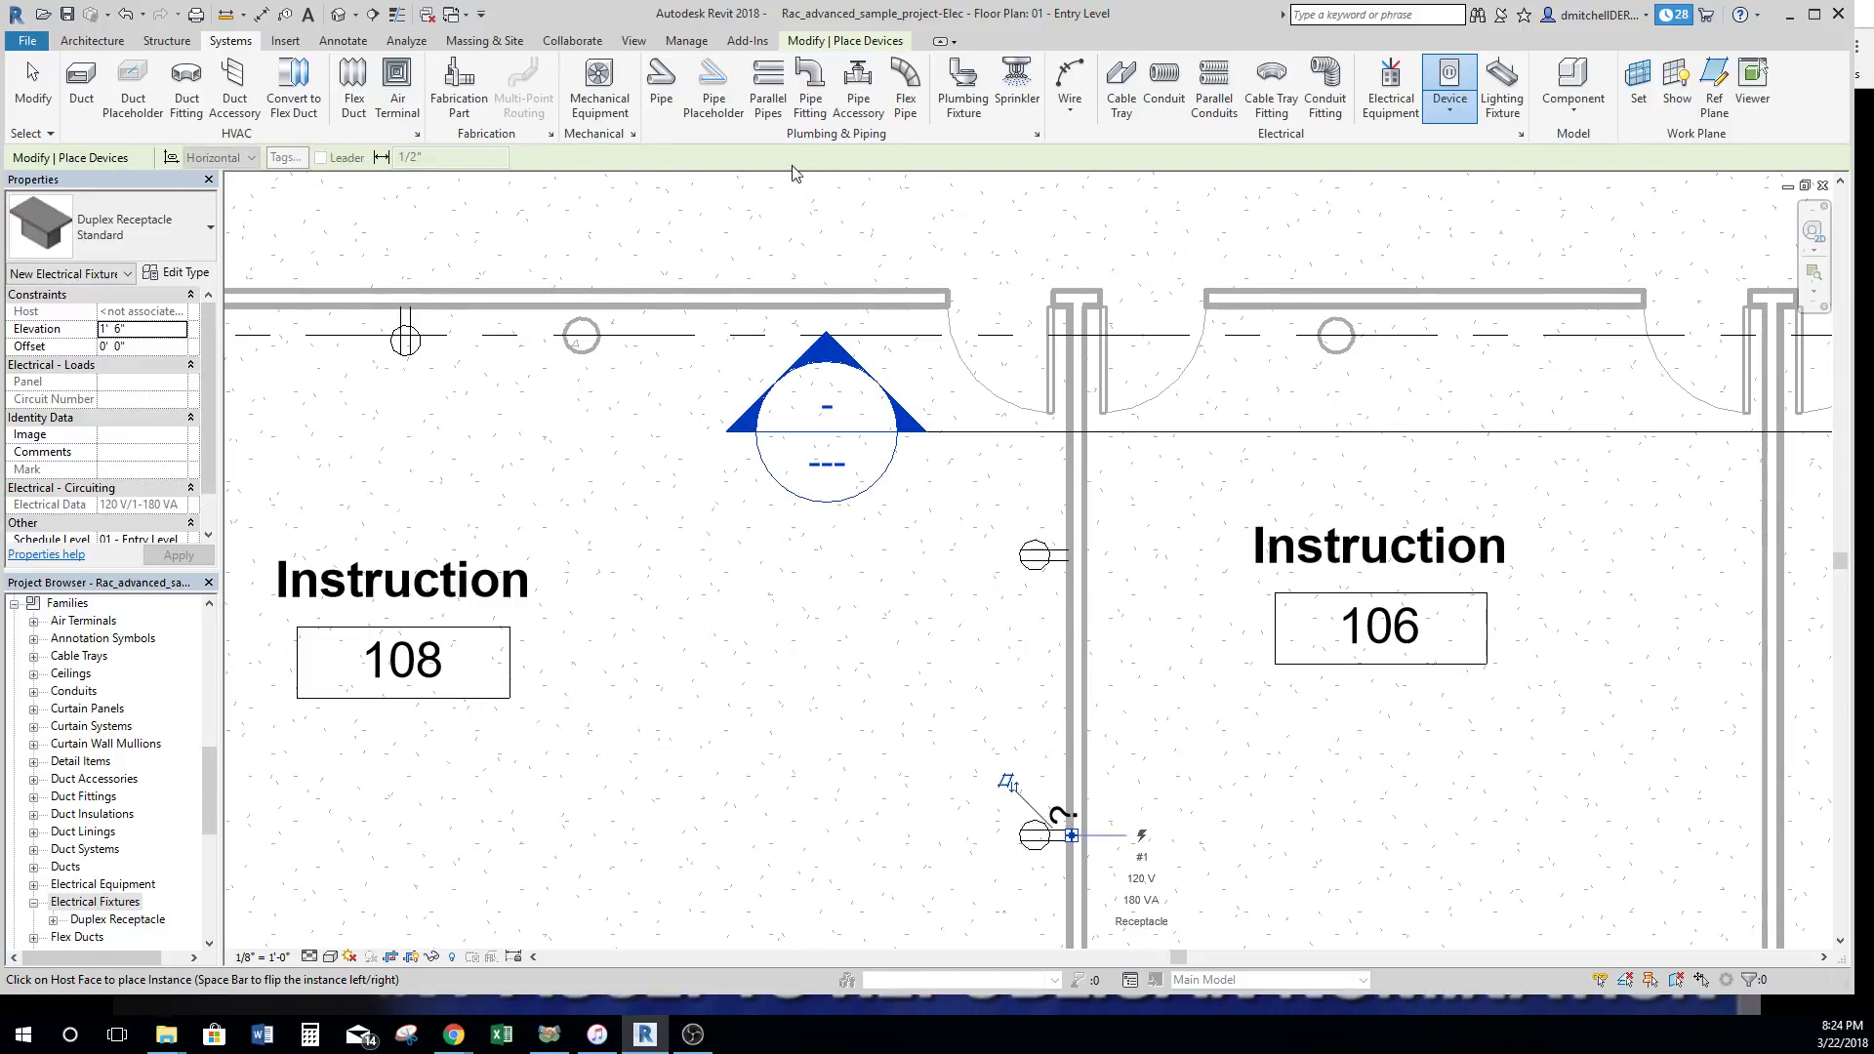
# Place two Standard duplex receptacles on the floor face of room 108 using face placement.
pyautogui.moveTo(1092, 671); pyautogui.dragTo(1015, 538, button='middle')
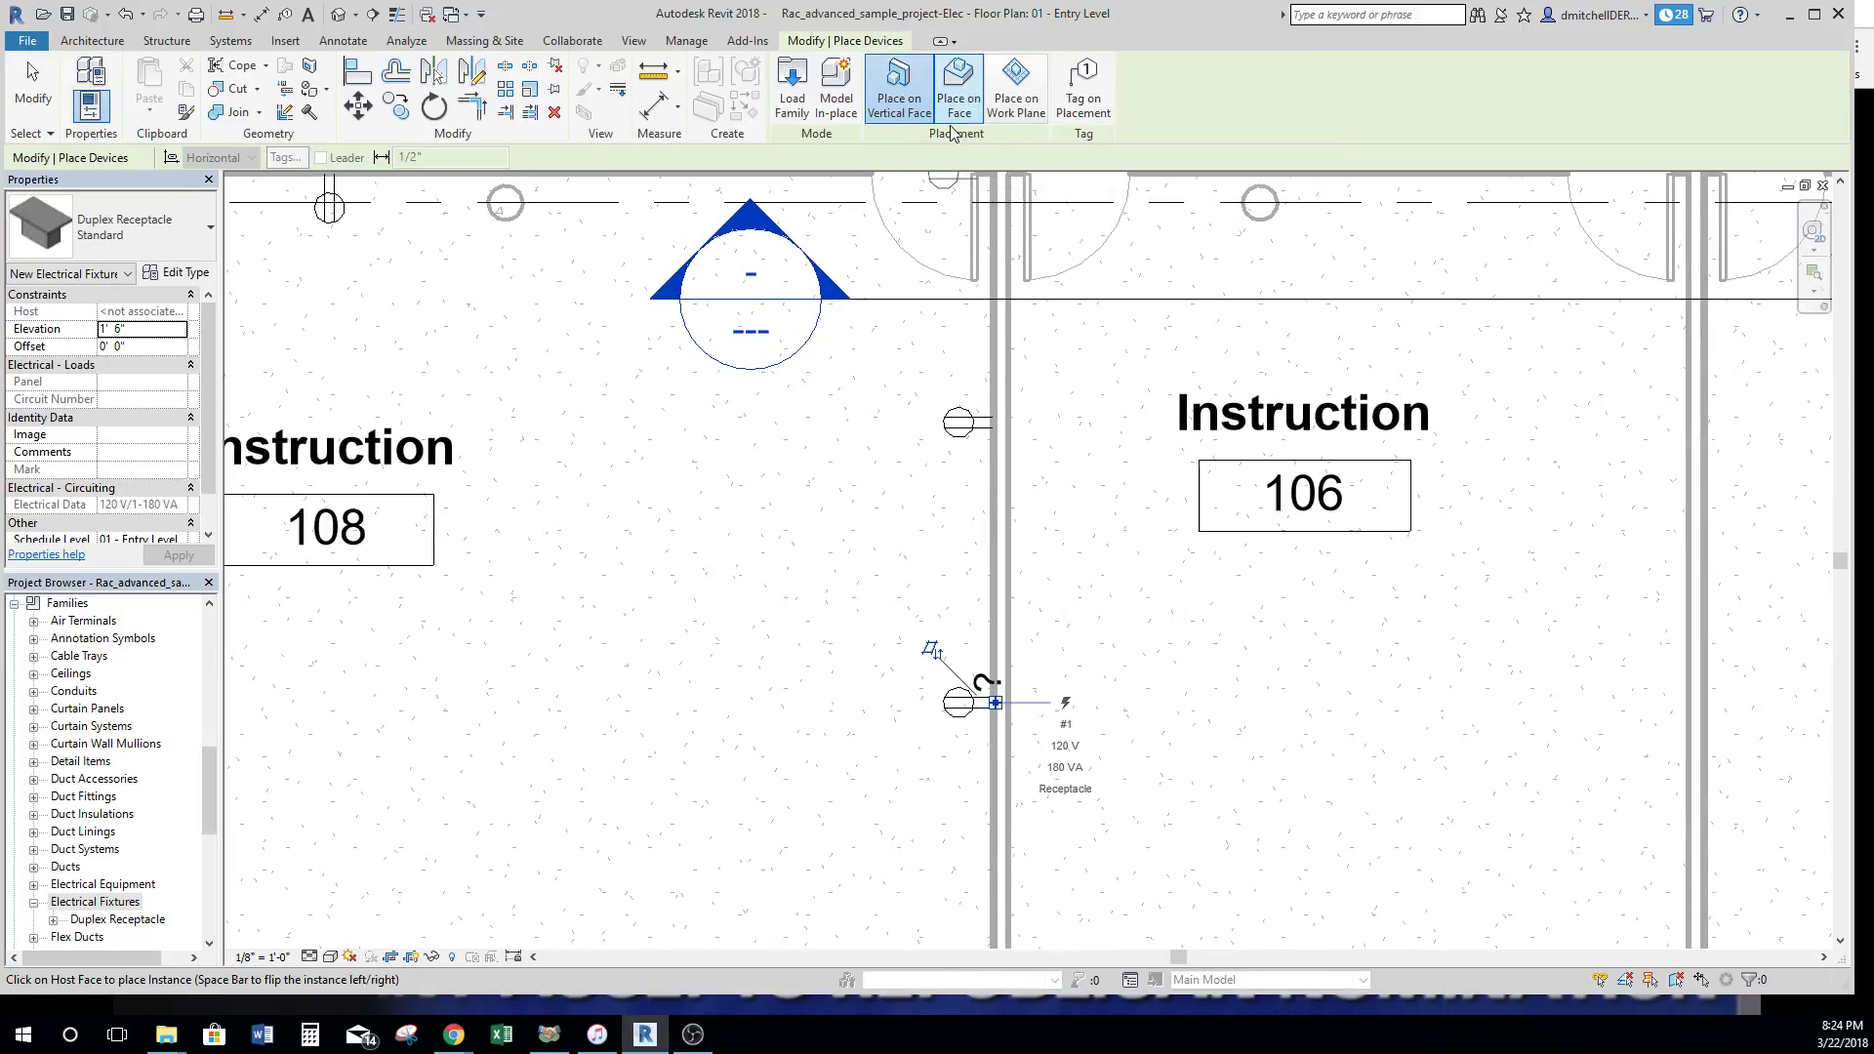
pyautogui.click(966, 97)
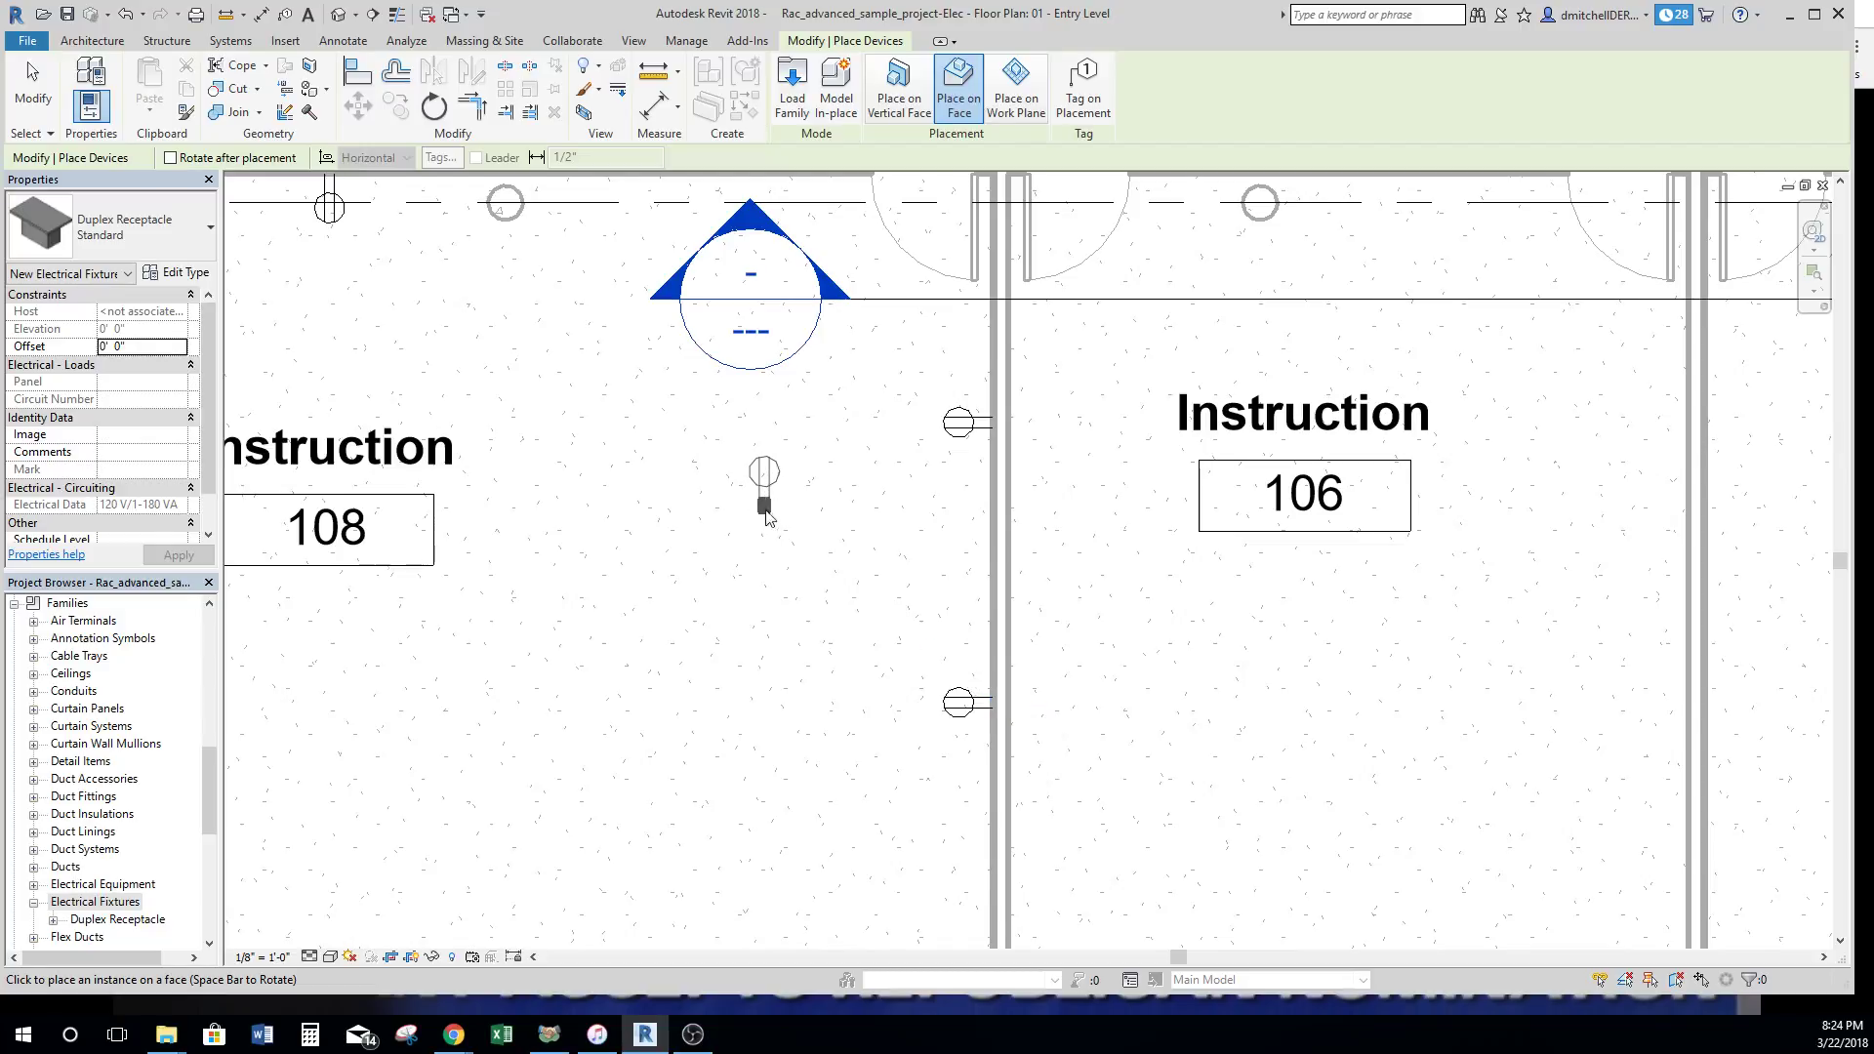
pyautogui.click(765, 502)
pyautogui.press('Escape')
pyautogui.press('Escape')
pyautogui.scroll(3, 845, 555)
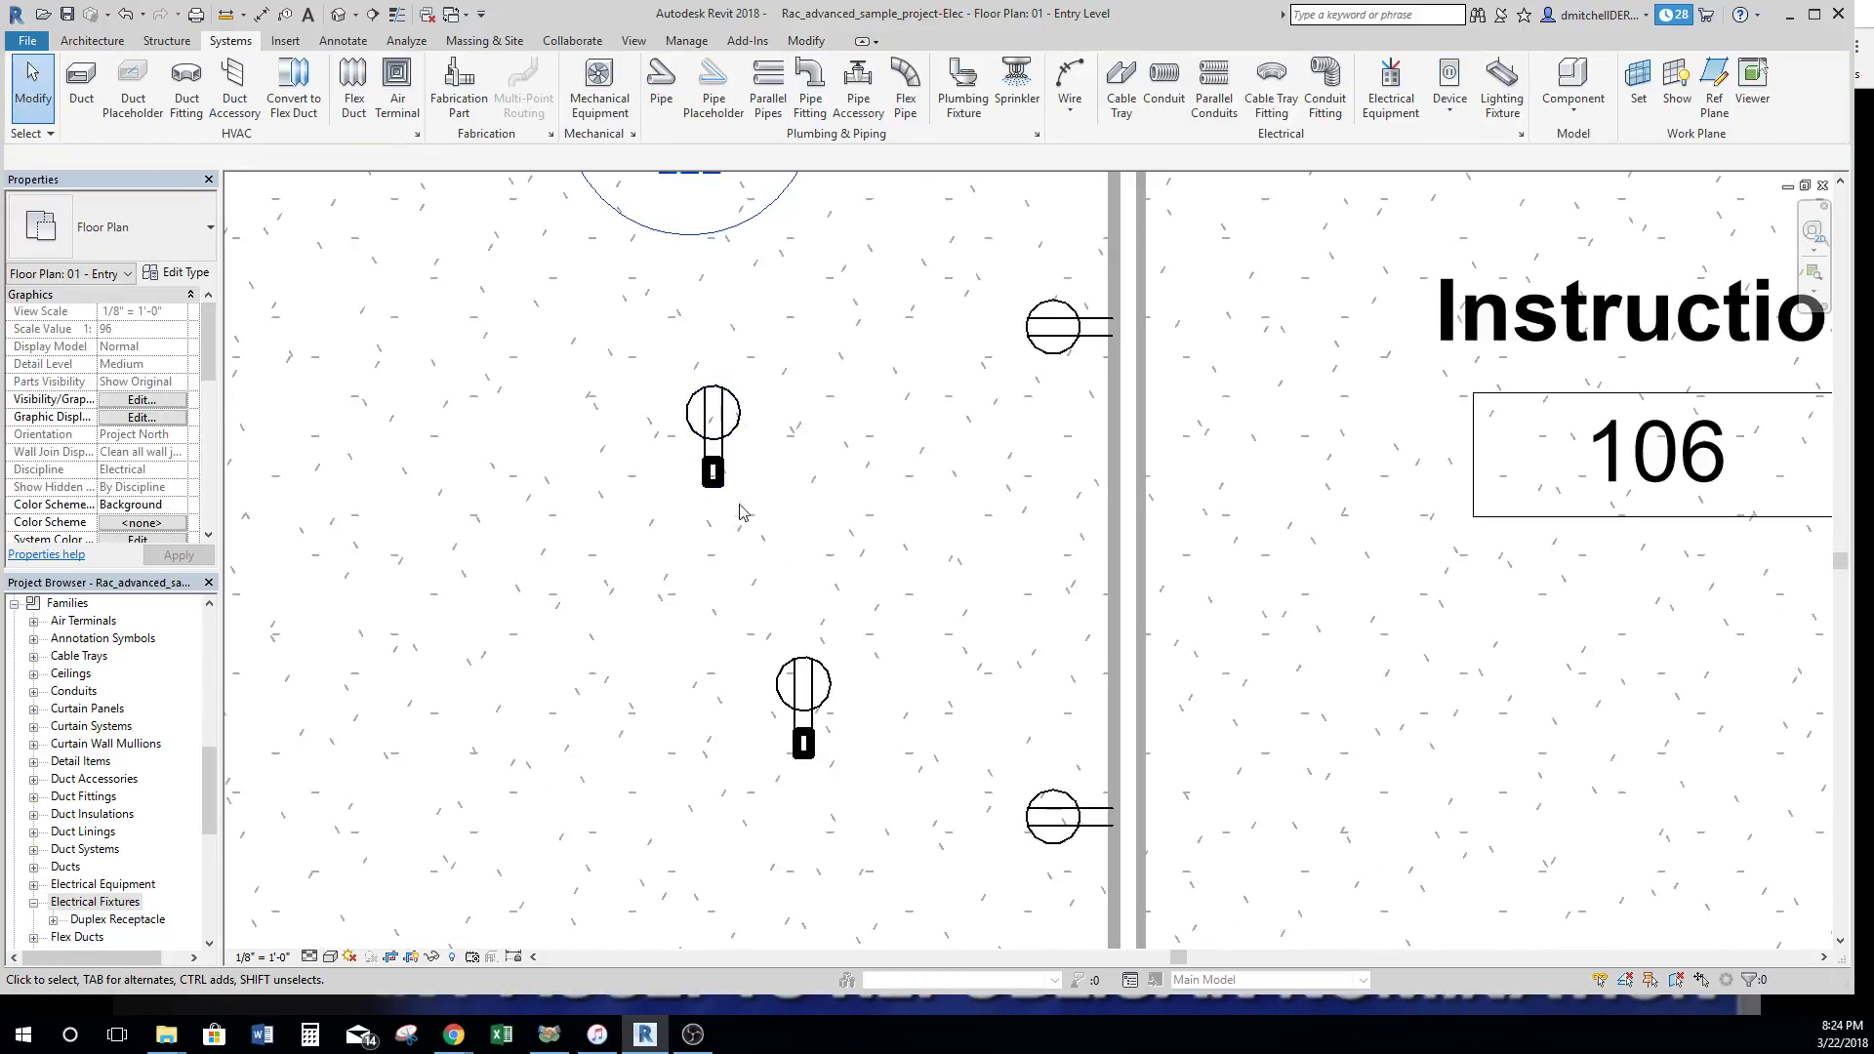
# Rehost the lower floor receptacle to the vertical face of the wall, between the two existing wall receptacles.
pyautogui.click(805, 744)
pyautogui.click(915, 109)
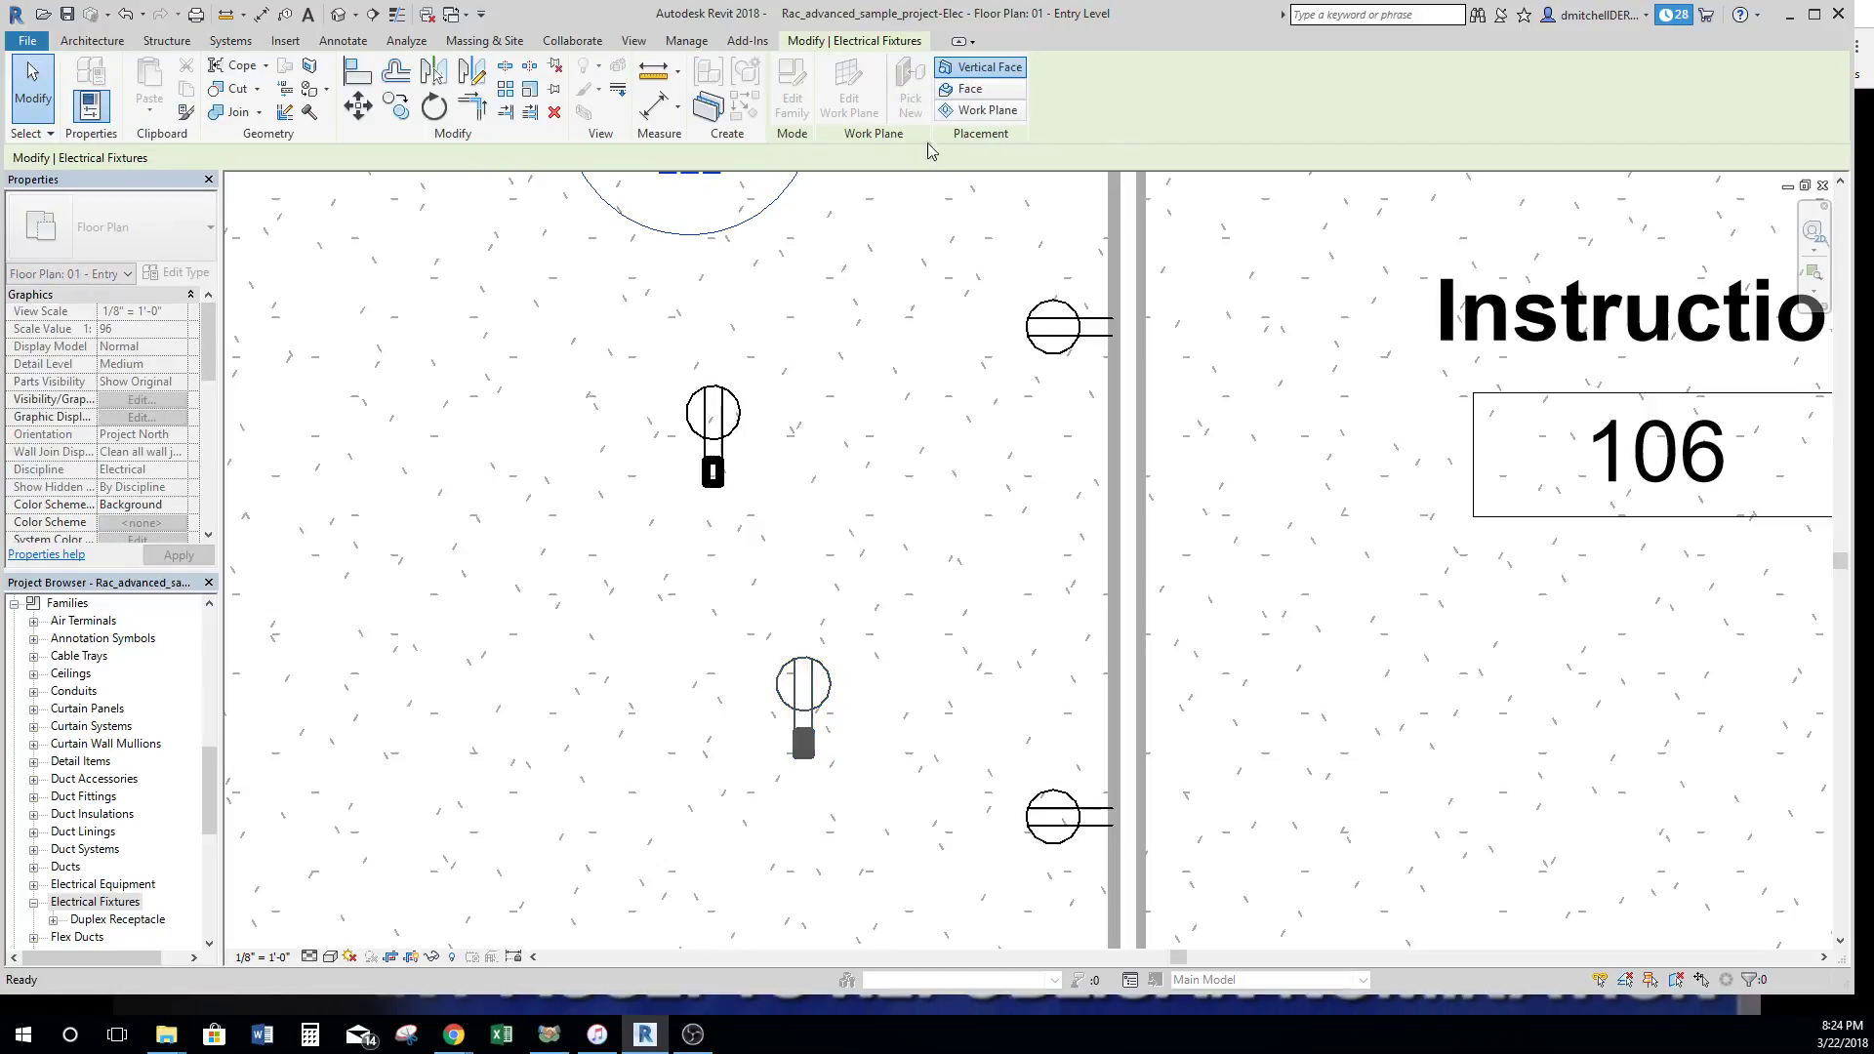
pyautogui.click(1113, 536)
# Rehost the remaining floor receptacle to the vertical wall face above the other receptacles, near the door of room 108.
pyautogui.click(732, 408)
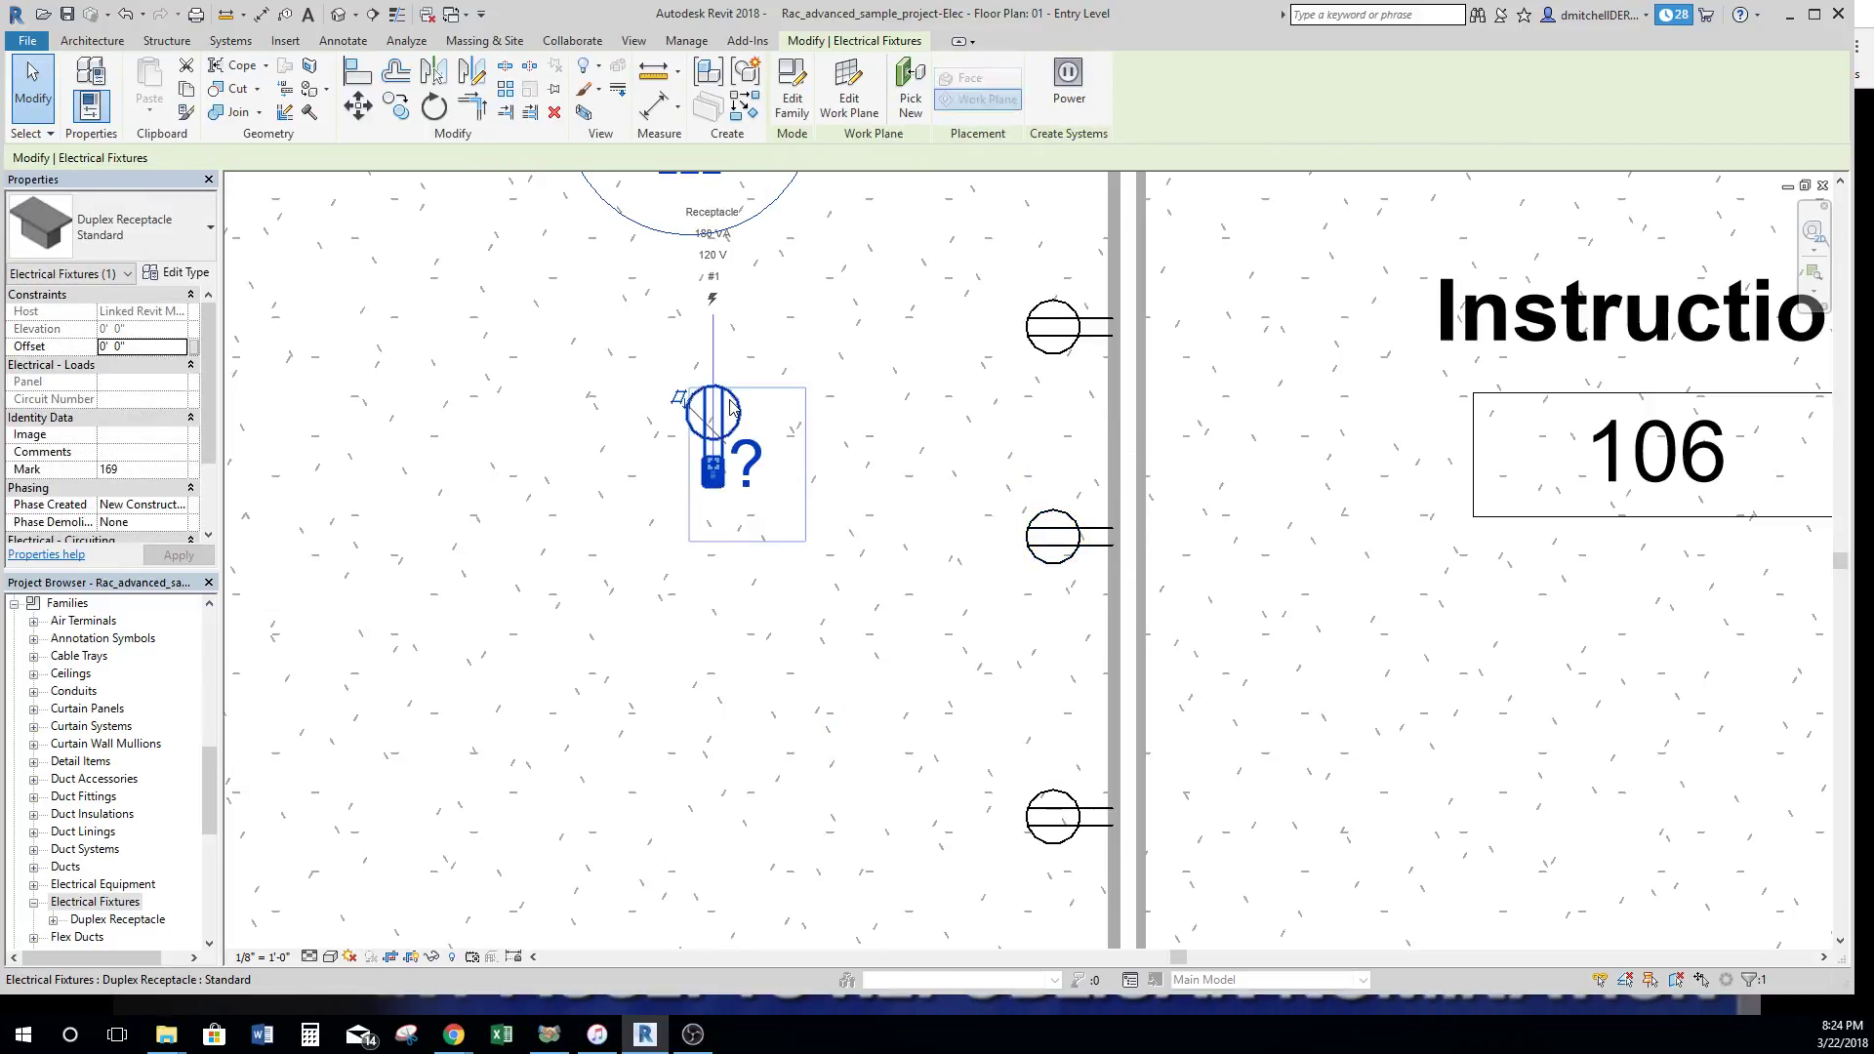
pyautogui.click(910, 98)
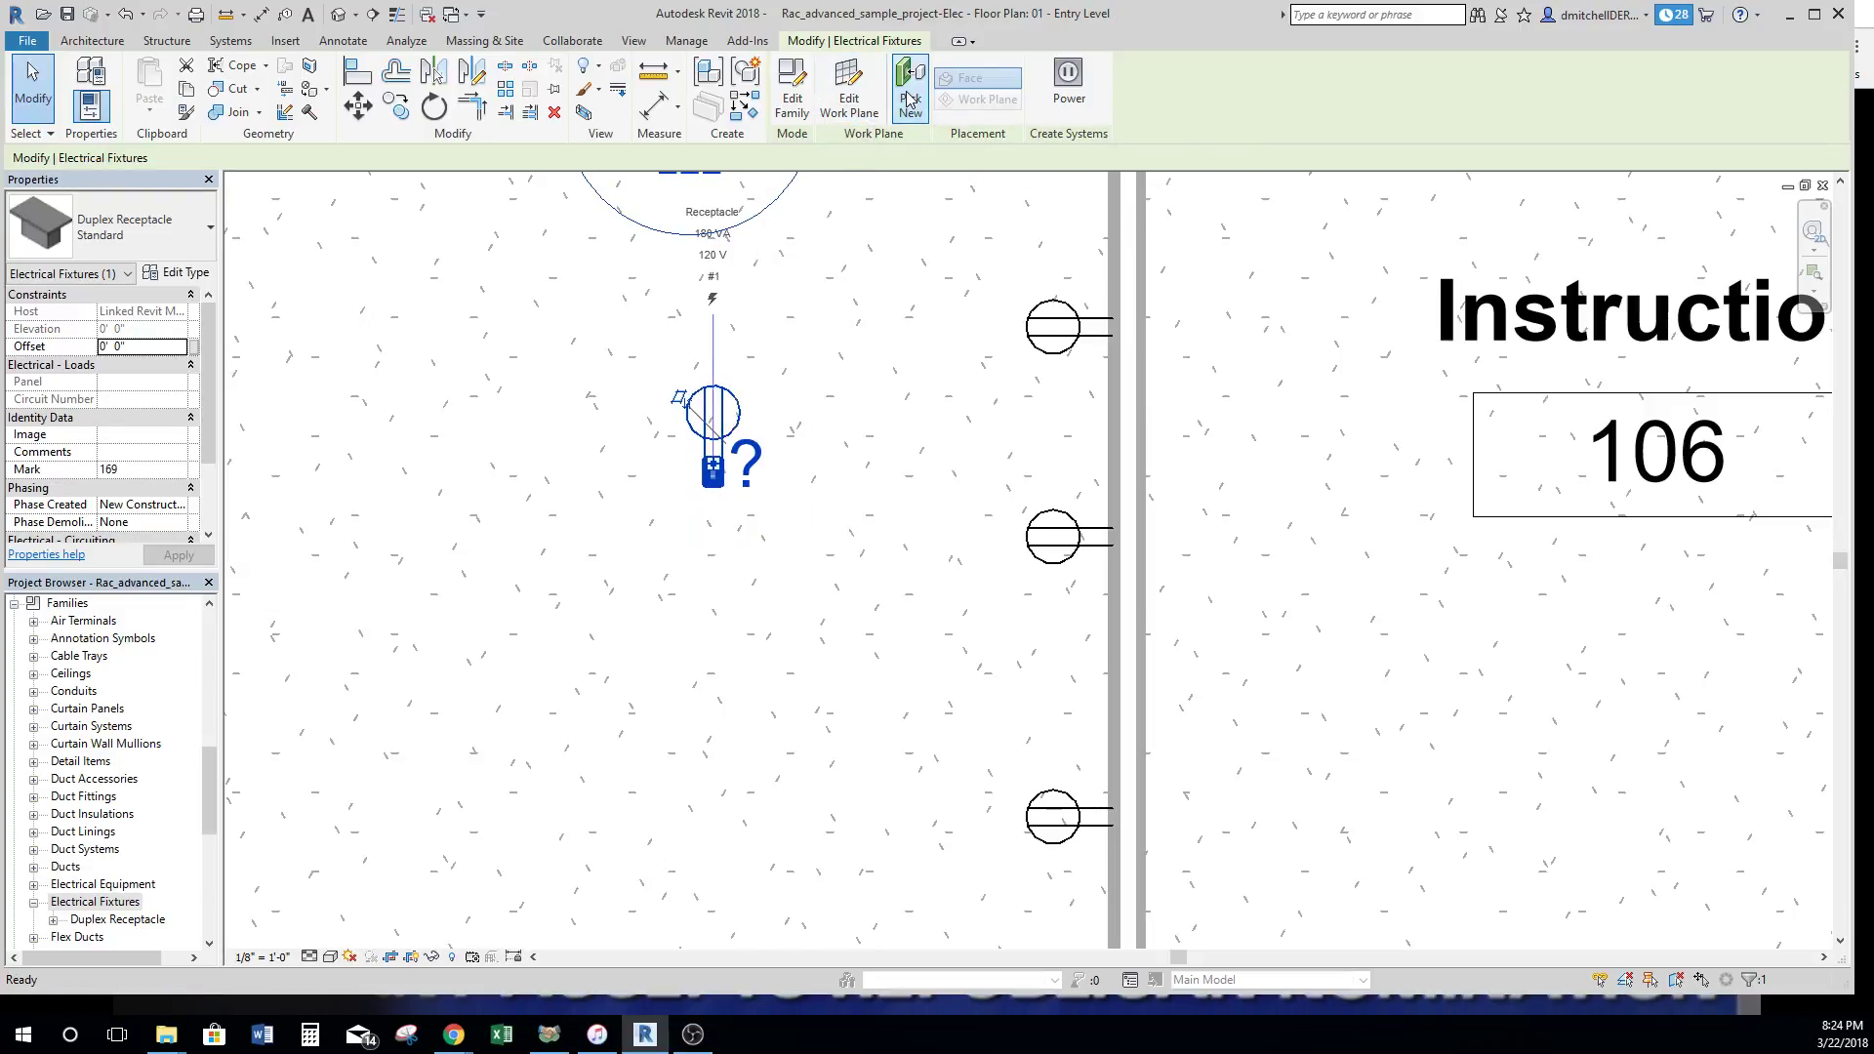
pyautogui.moveTo(941, 309); pyautogui.dragTo(937, 595, button='middle')
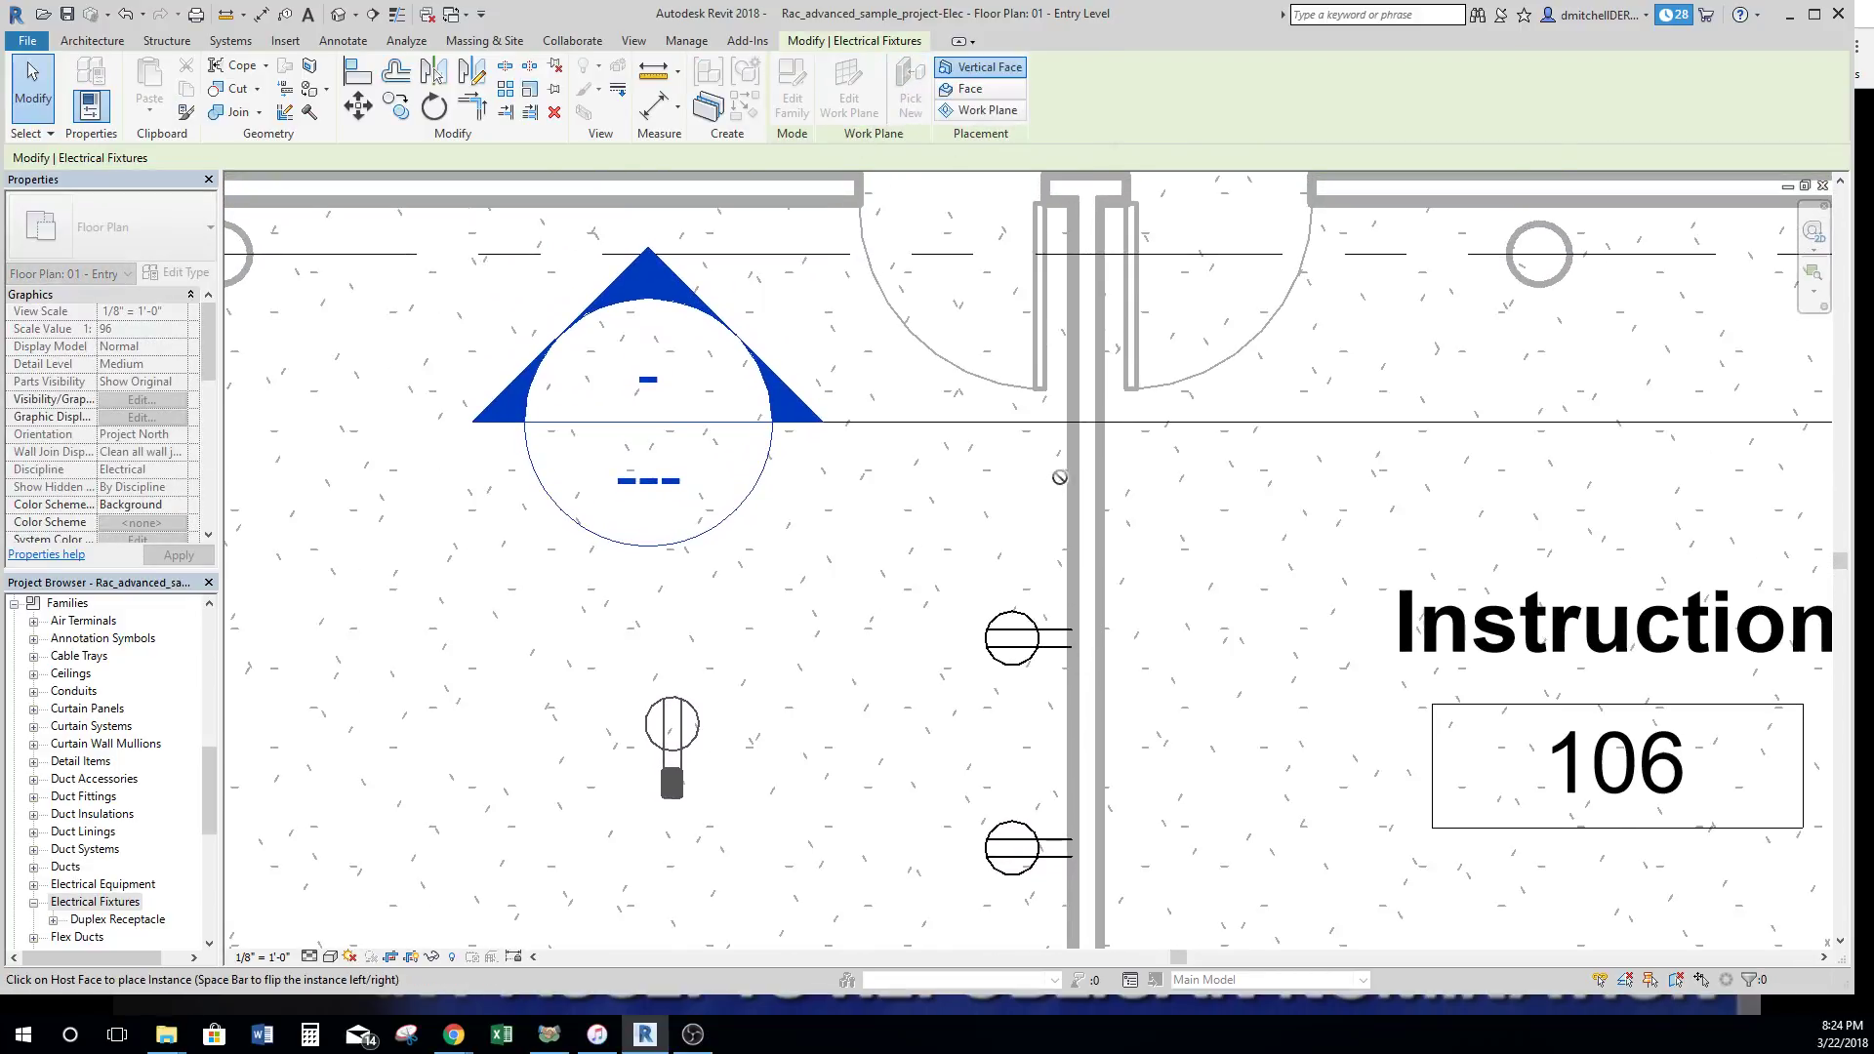
pyautogui.click(1060, 477)
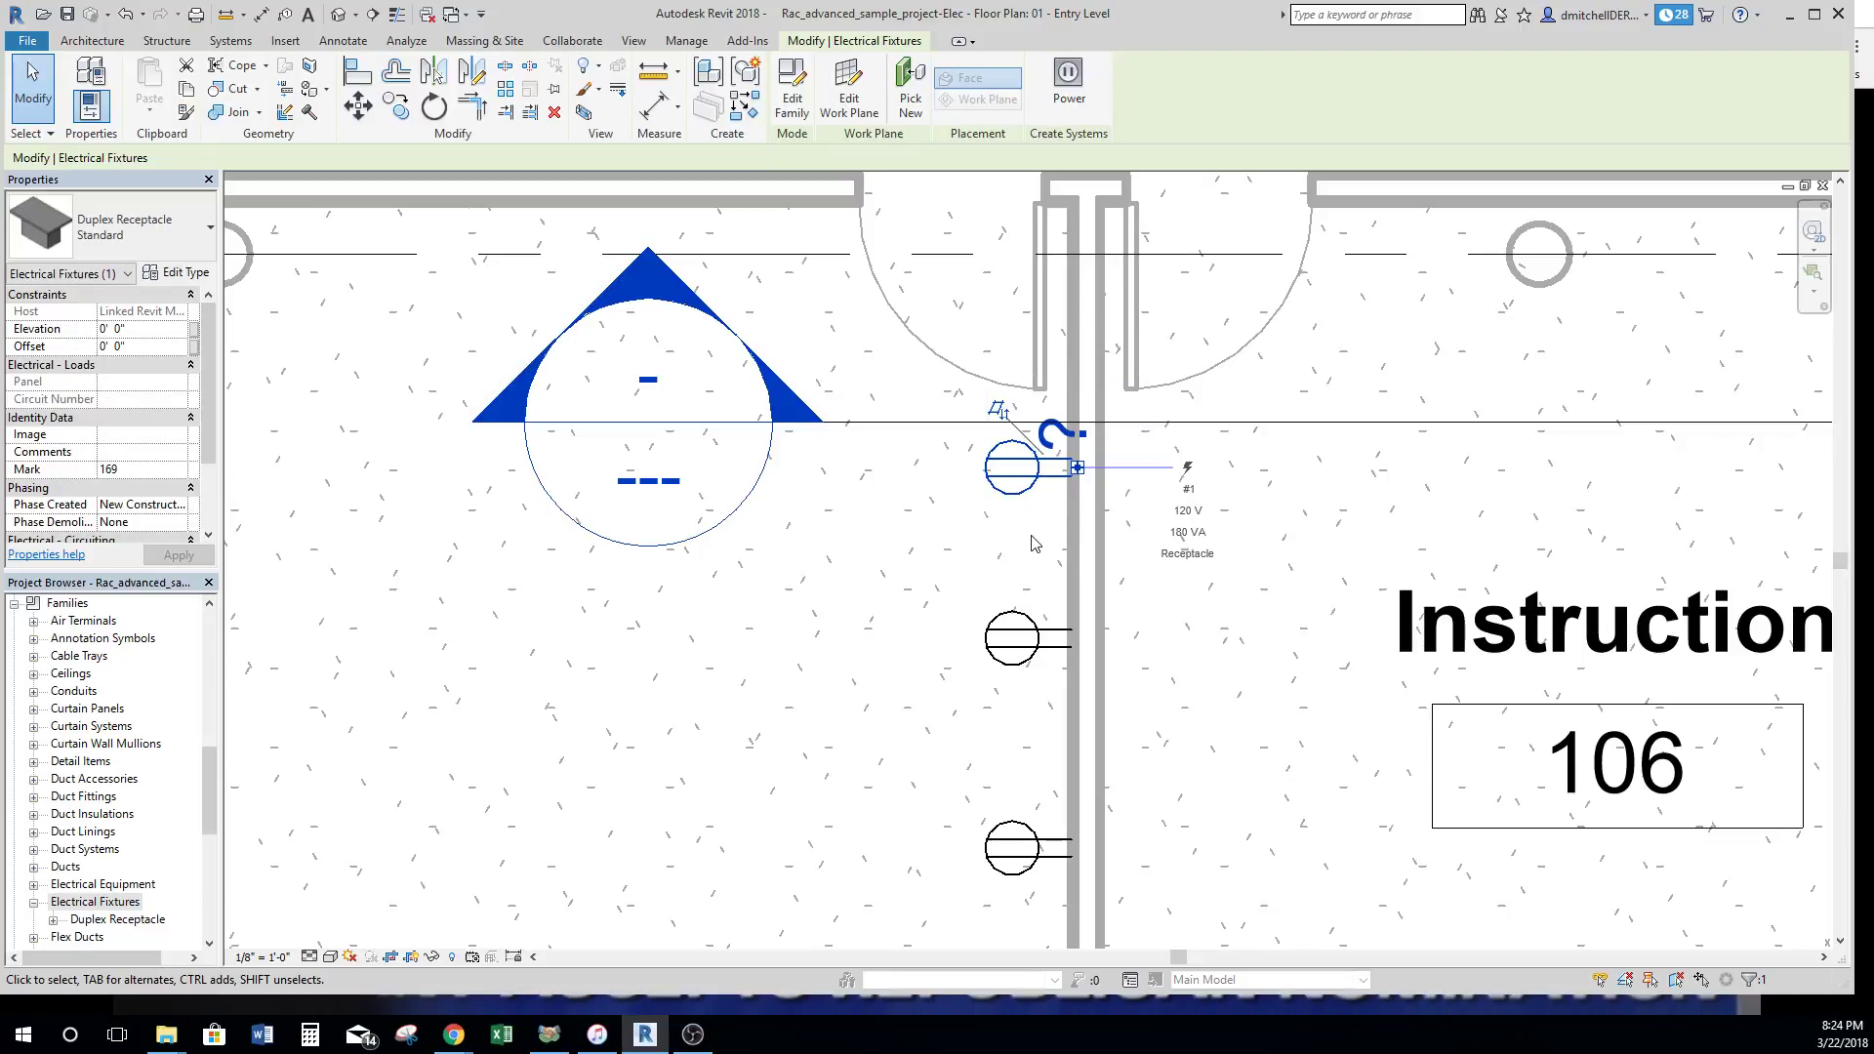
pyautogui.press('Escape')
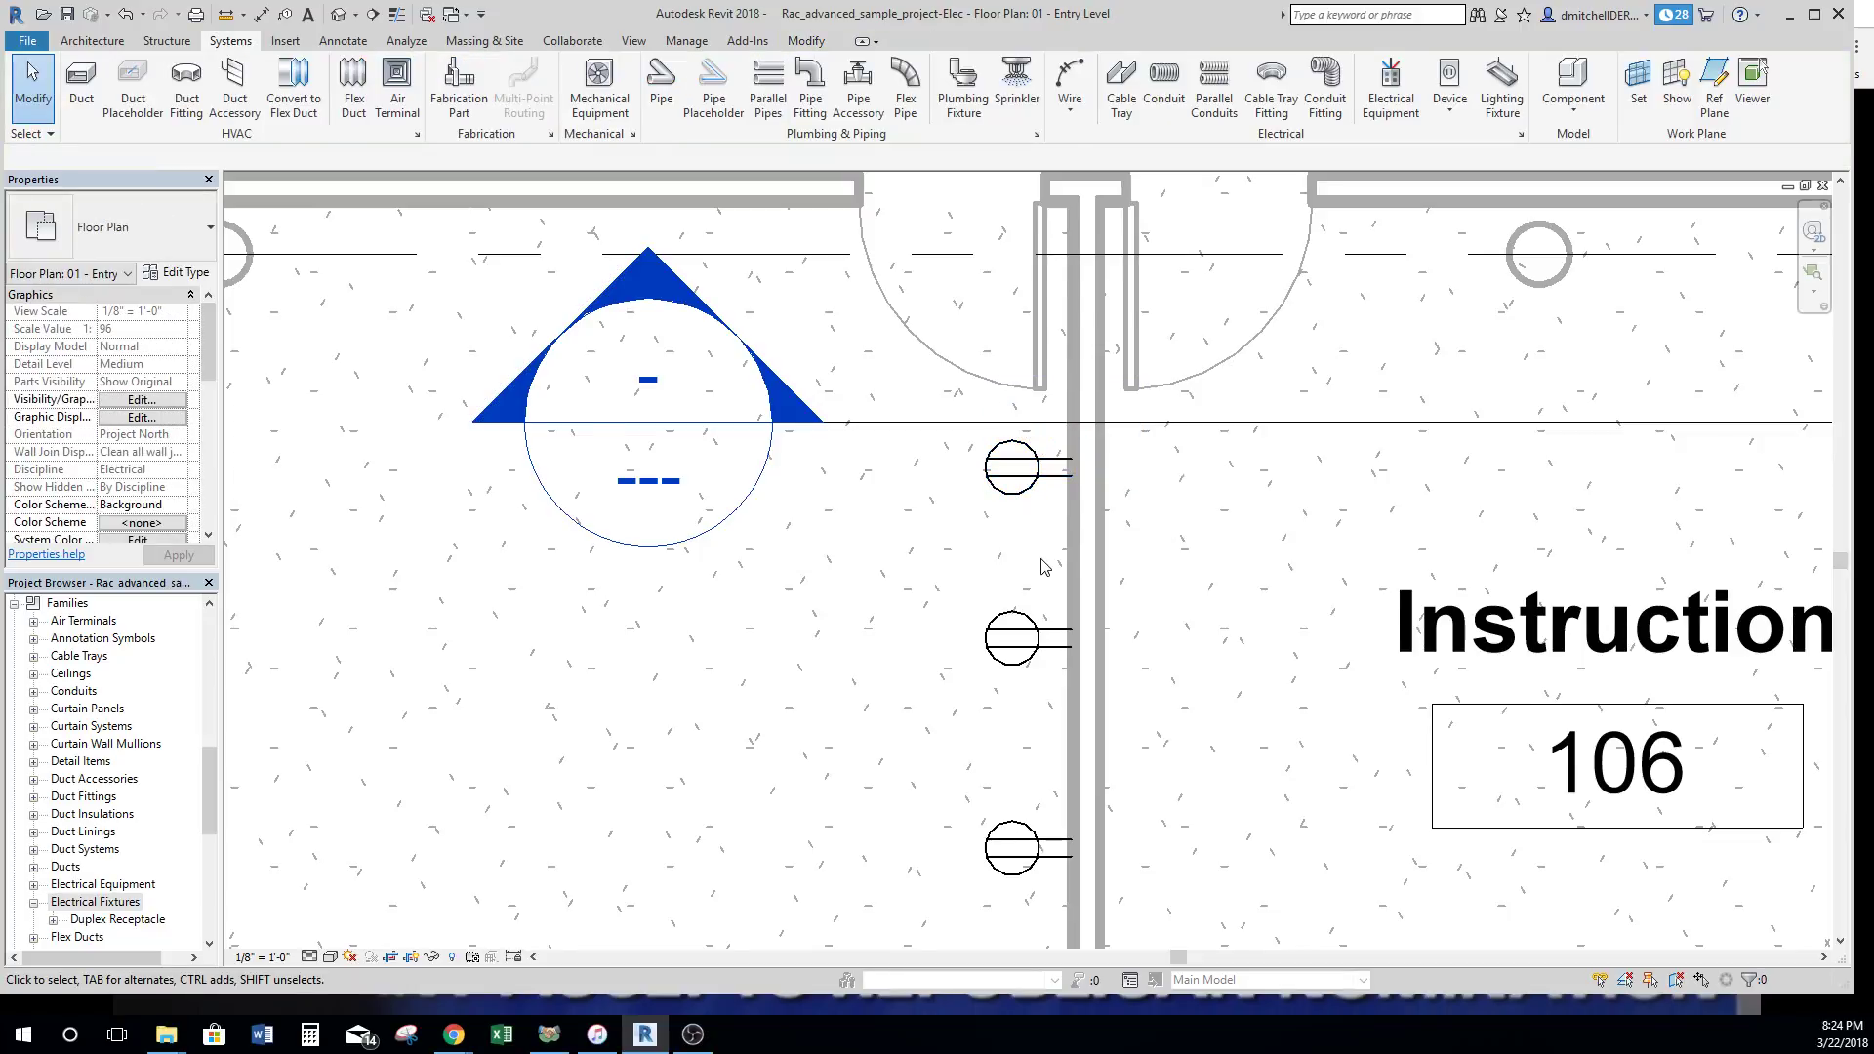
# Delete the second receptacle from the top on the wall between rooms 108 and 106.
pyautogui.scroll(-2, 1042, 564)
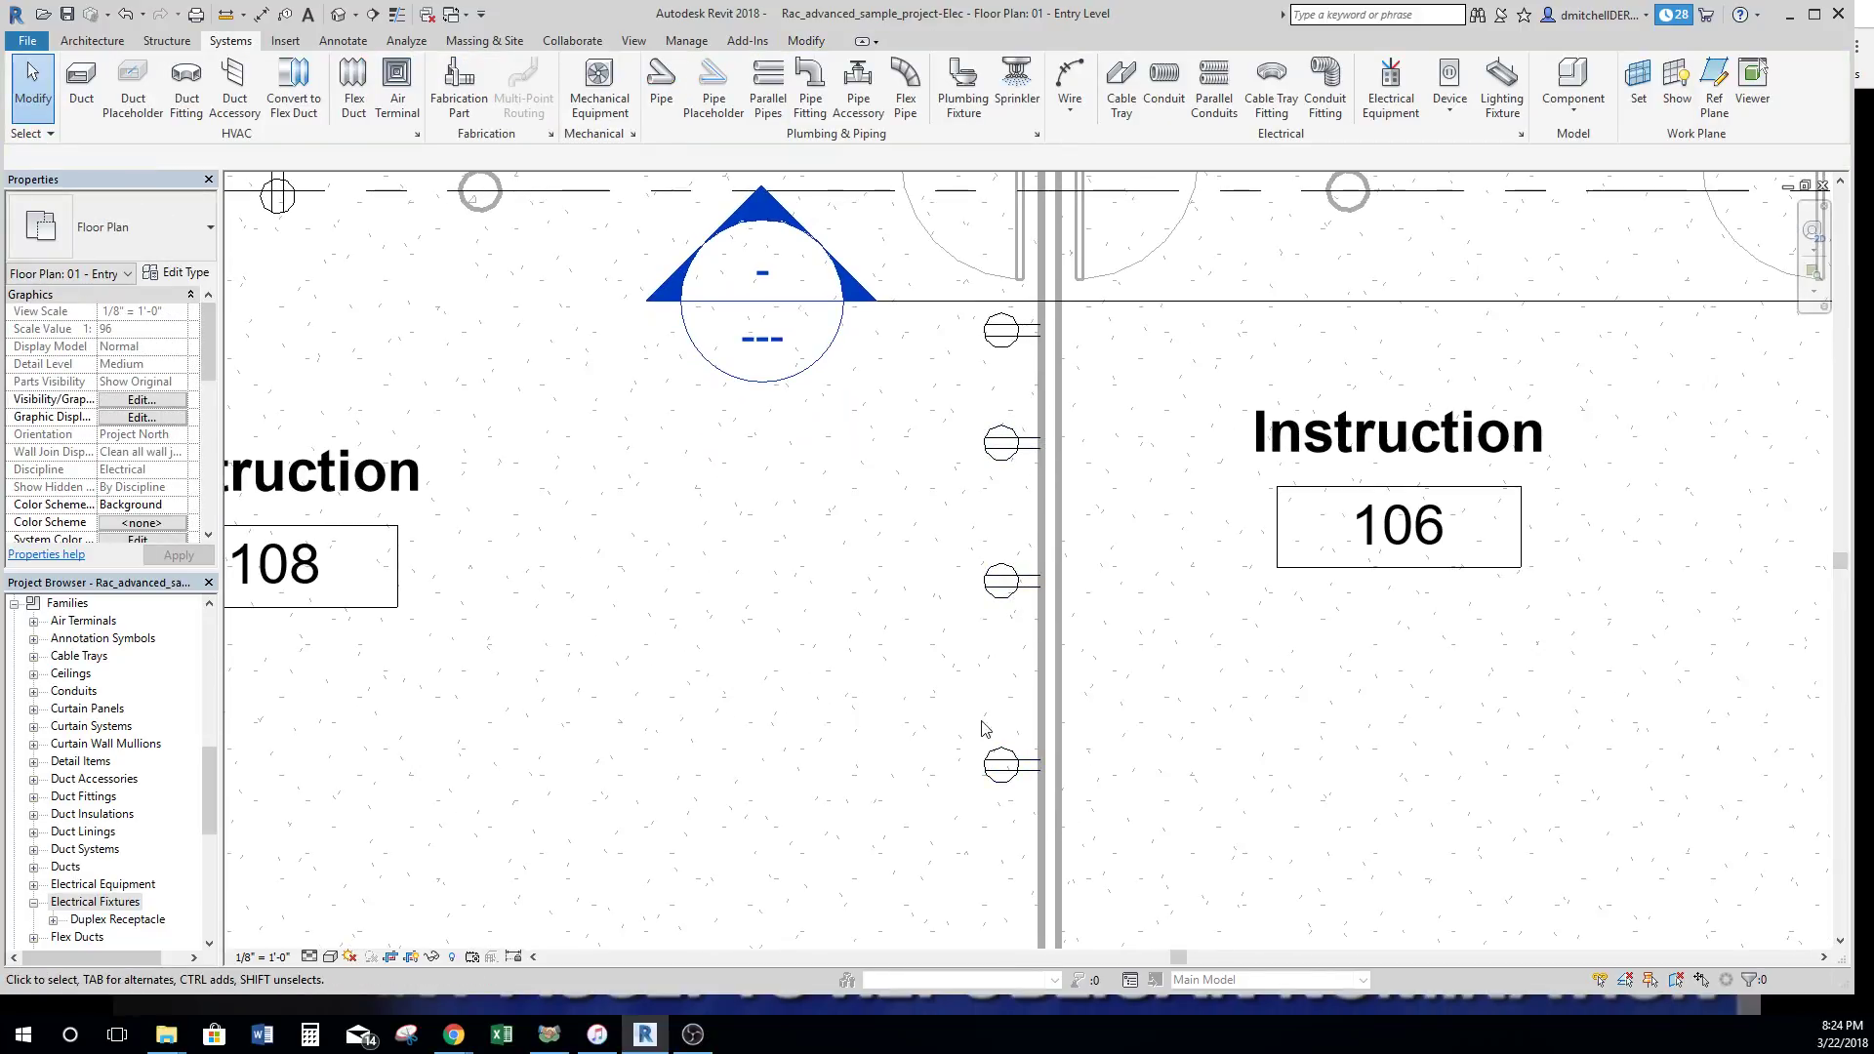
pyautogui.moveTo(1010, 697); pyautogui.dragTo(921, 665, button='middle')
pyautogui.scroll(-2, 921, 665)
pyautogui.moveTo(489, 588); pyautogui.dragTo(642, 598, button='middle')
pyautogui.moveTo(1142, 580); pyautogui.dragTo(1031, 476, button='middle')
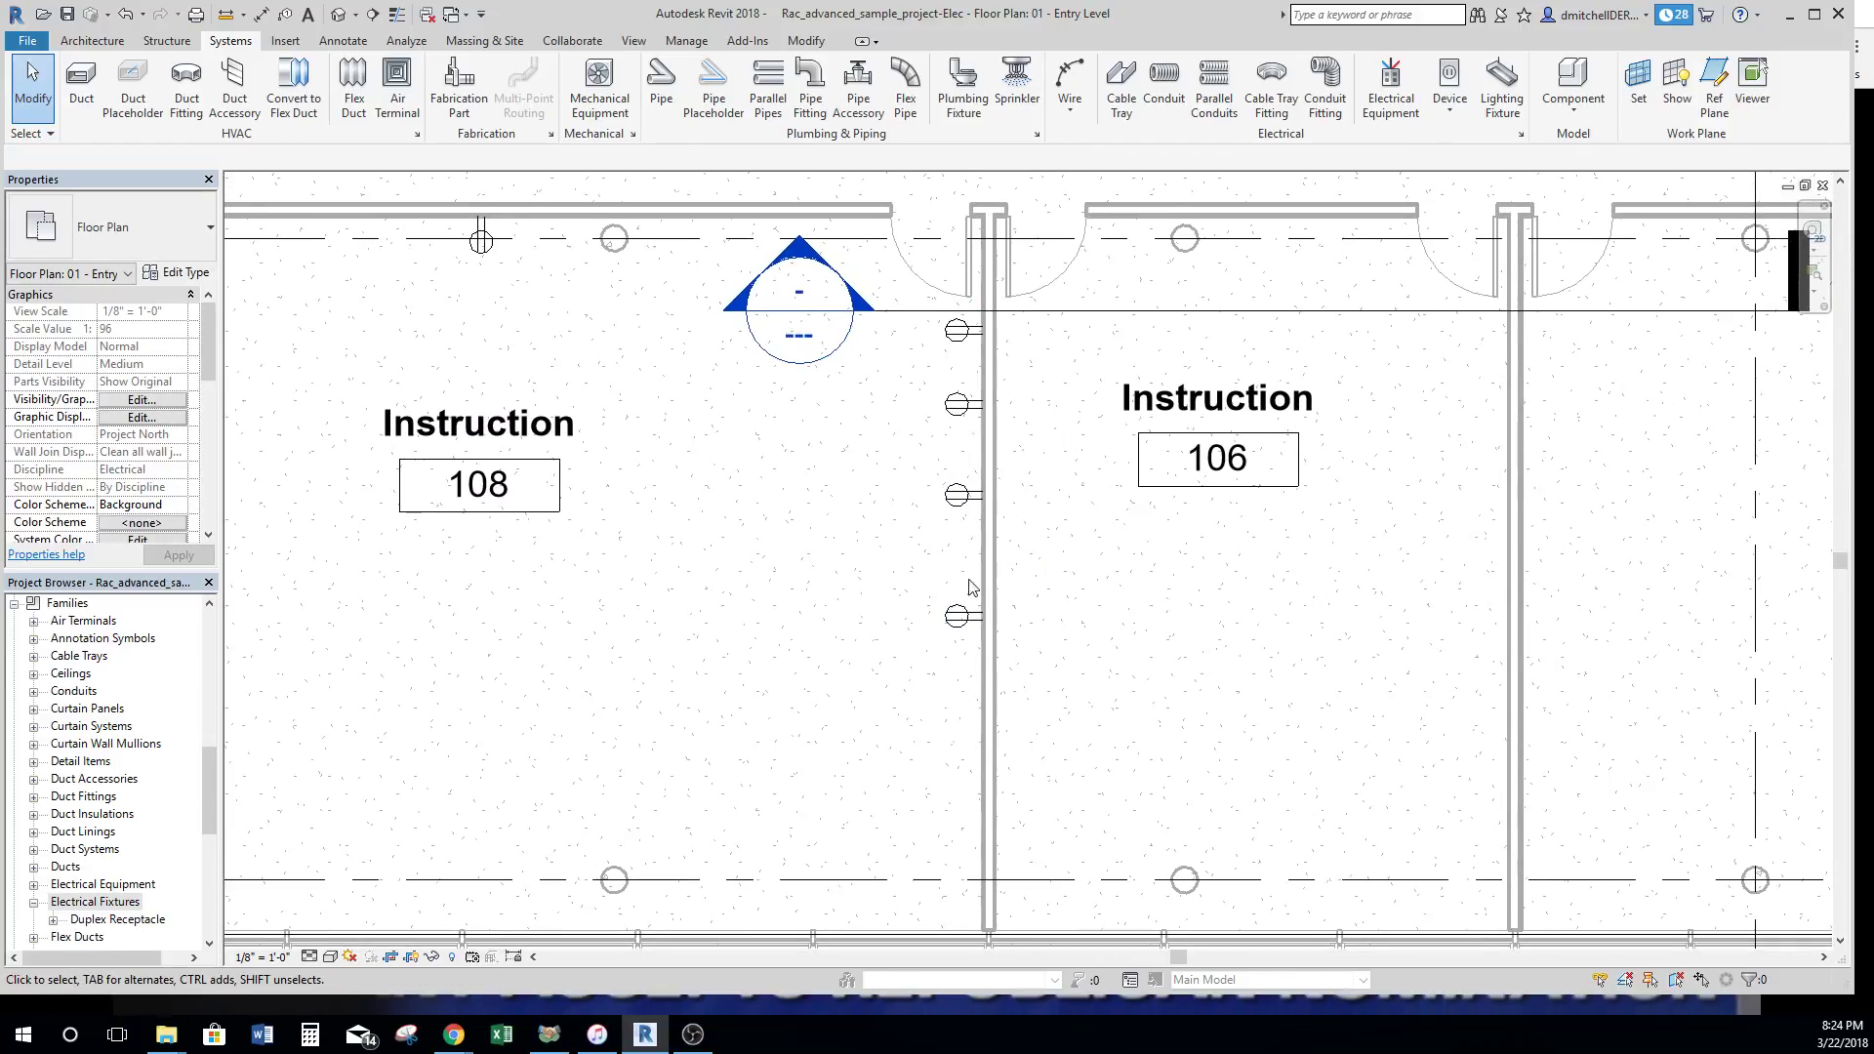
pyautogui.scroll(2, 961, 402)
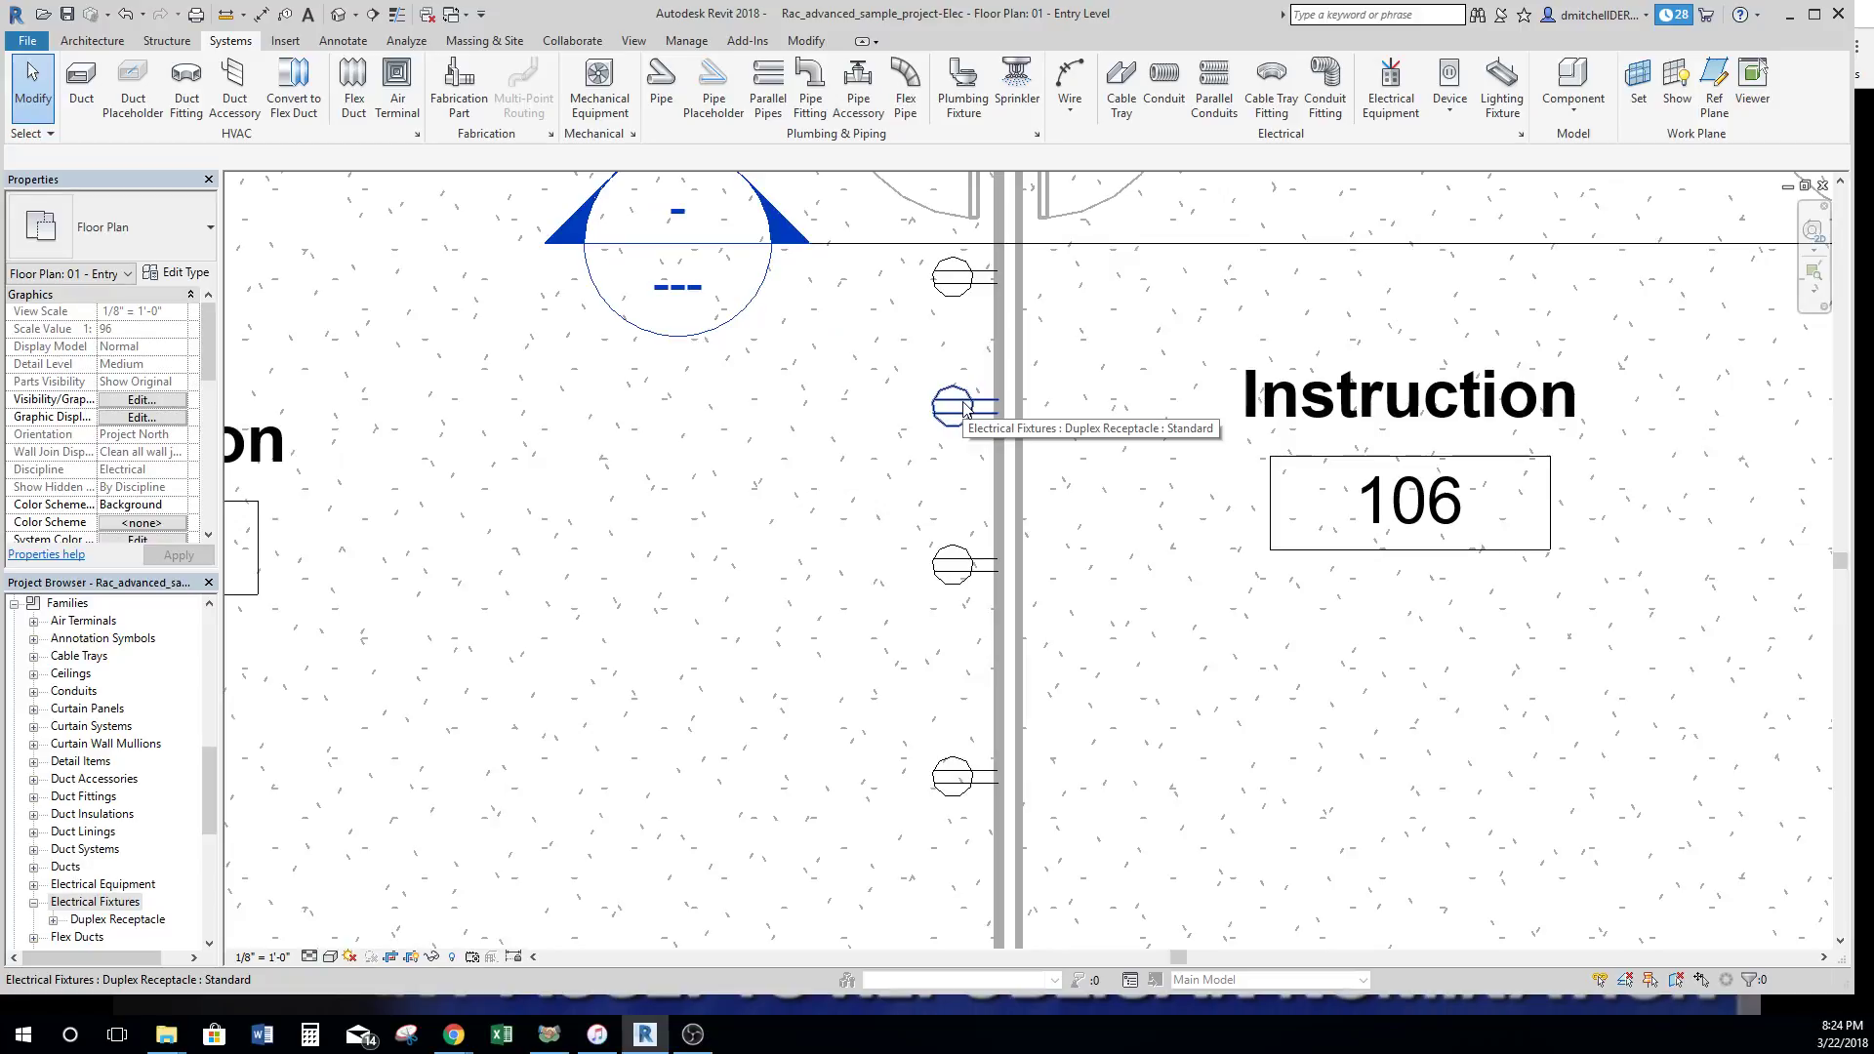
pyautogui.click(960, 406)
pyautogui.press('Delete')
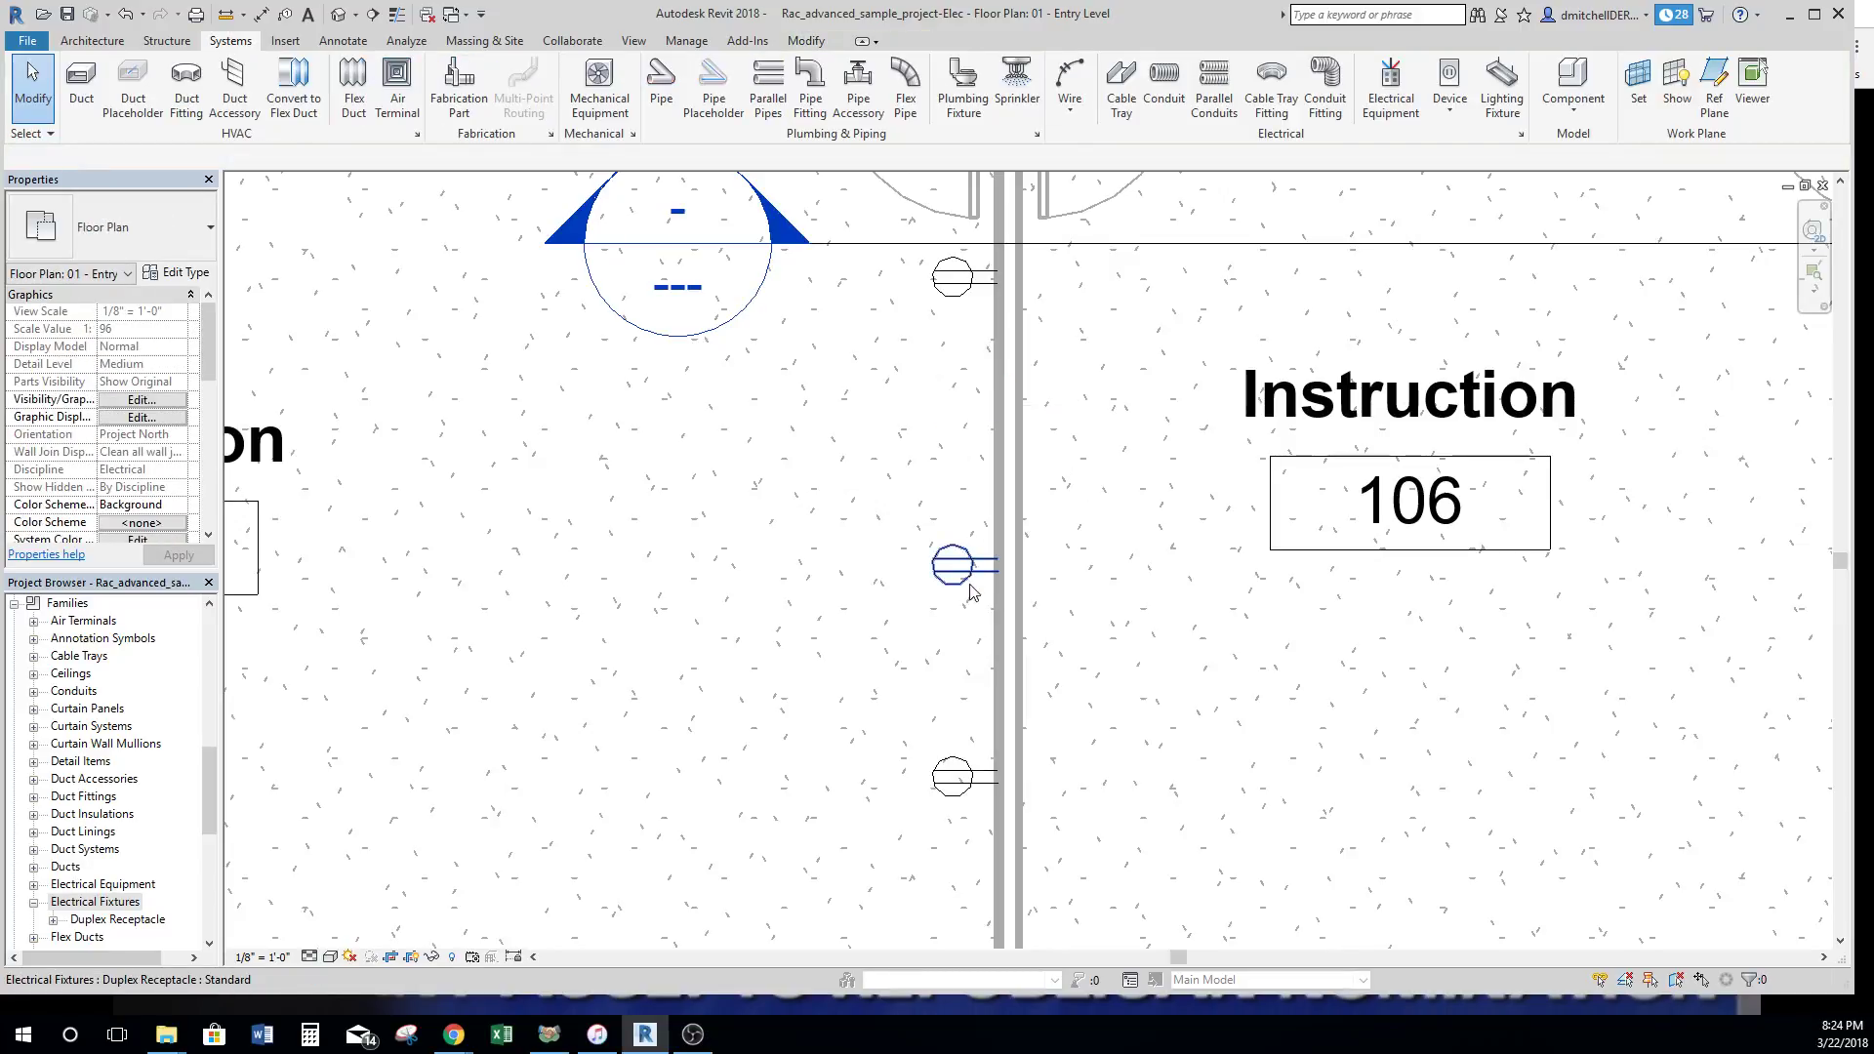
# Spread the three remaining receptacles along the wall by moving each one further down.
pyautogui.scroll(-2, 845, 332)
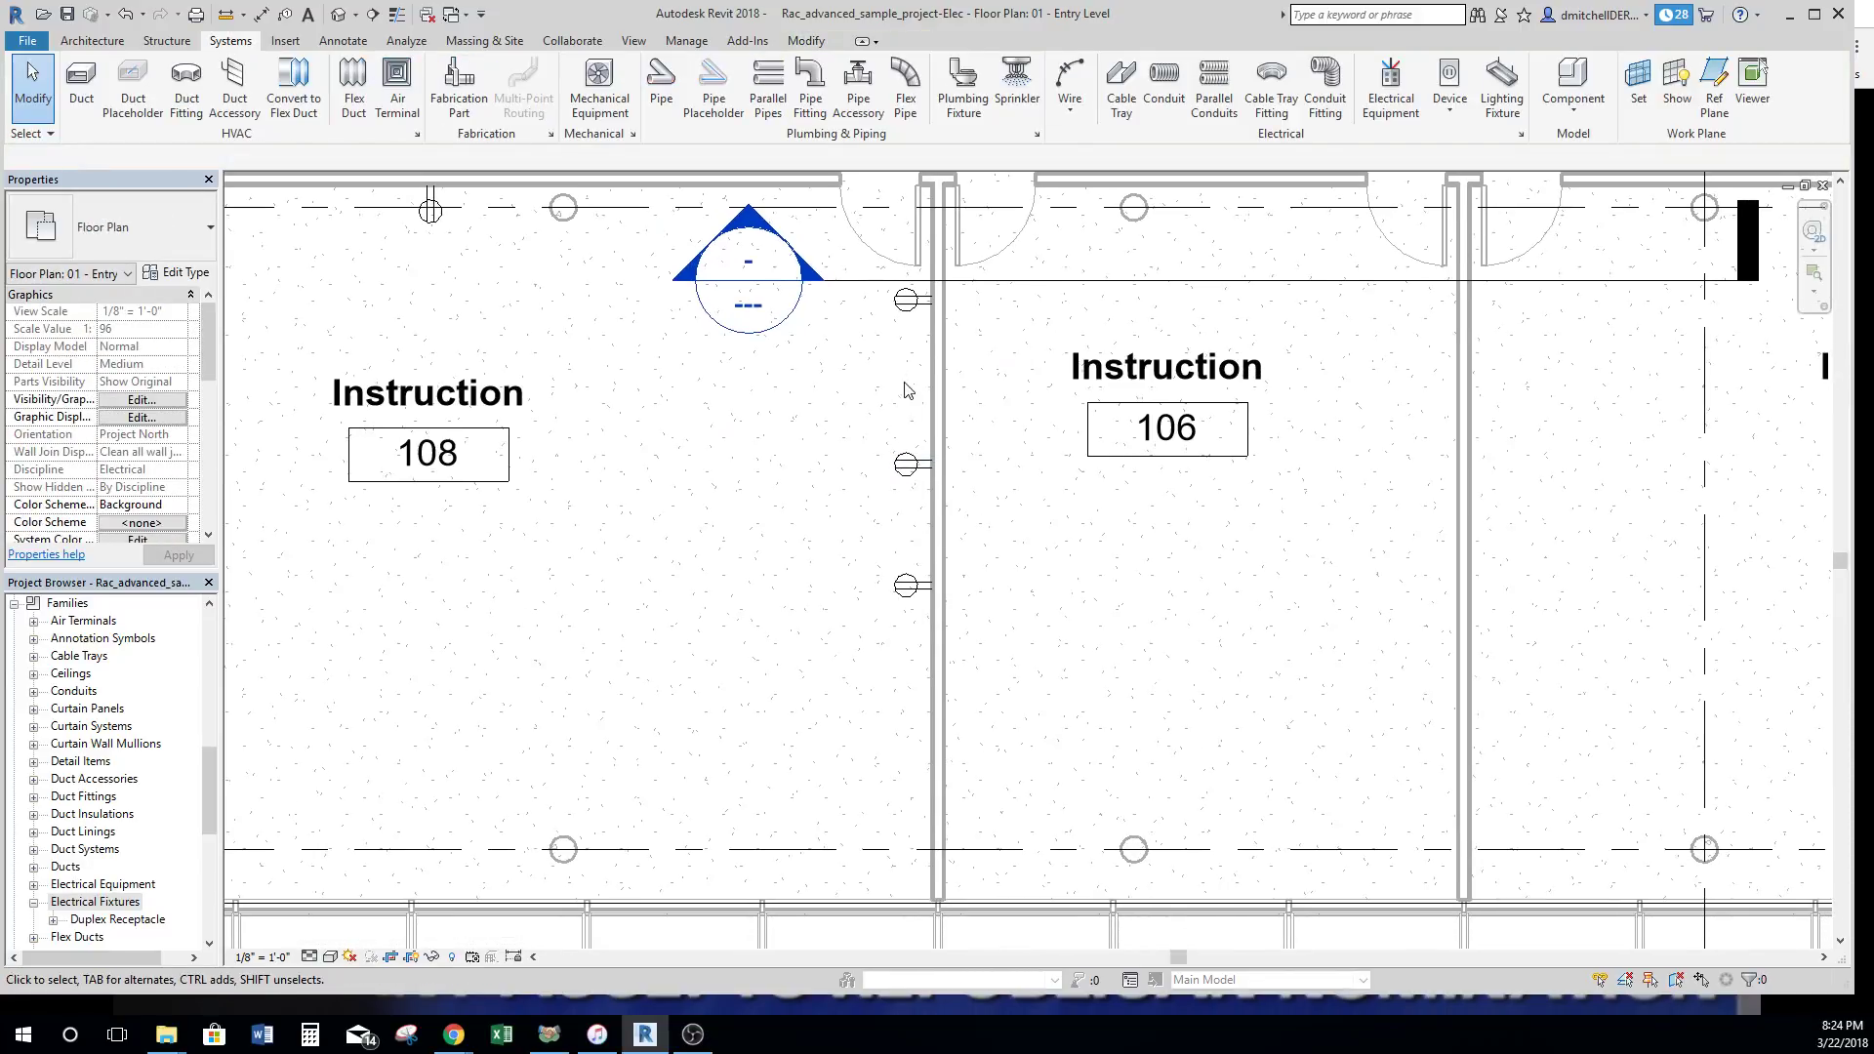
pyautogui.click(917, 318)
pyautogui.moveTo(918, 318); pyautogui.dragTo(918, 724)
pyautogui.moveTo(909, 459); pyautogui.dragTo(907, 545)
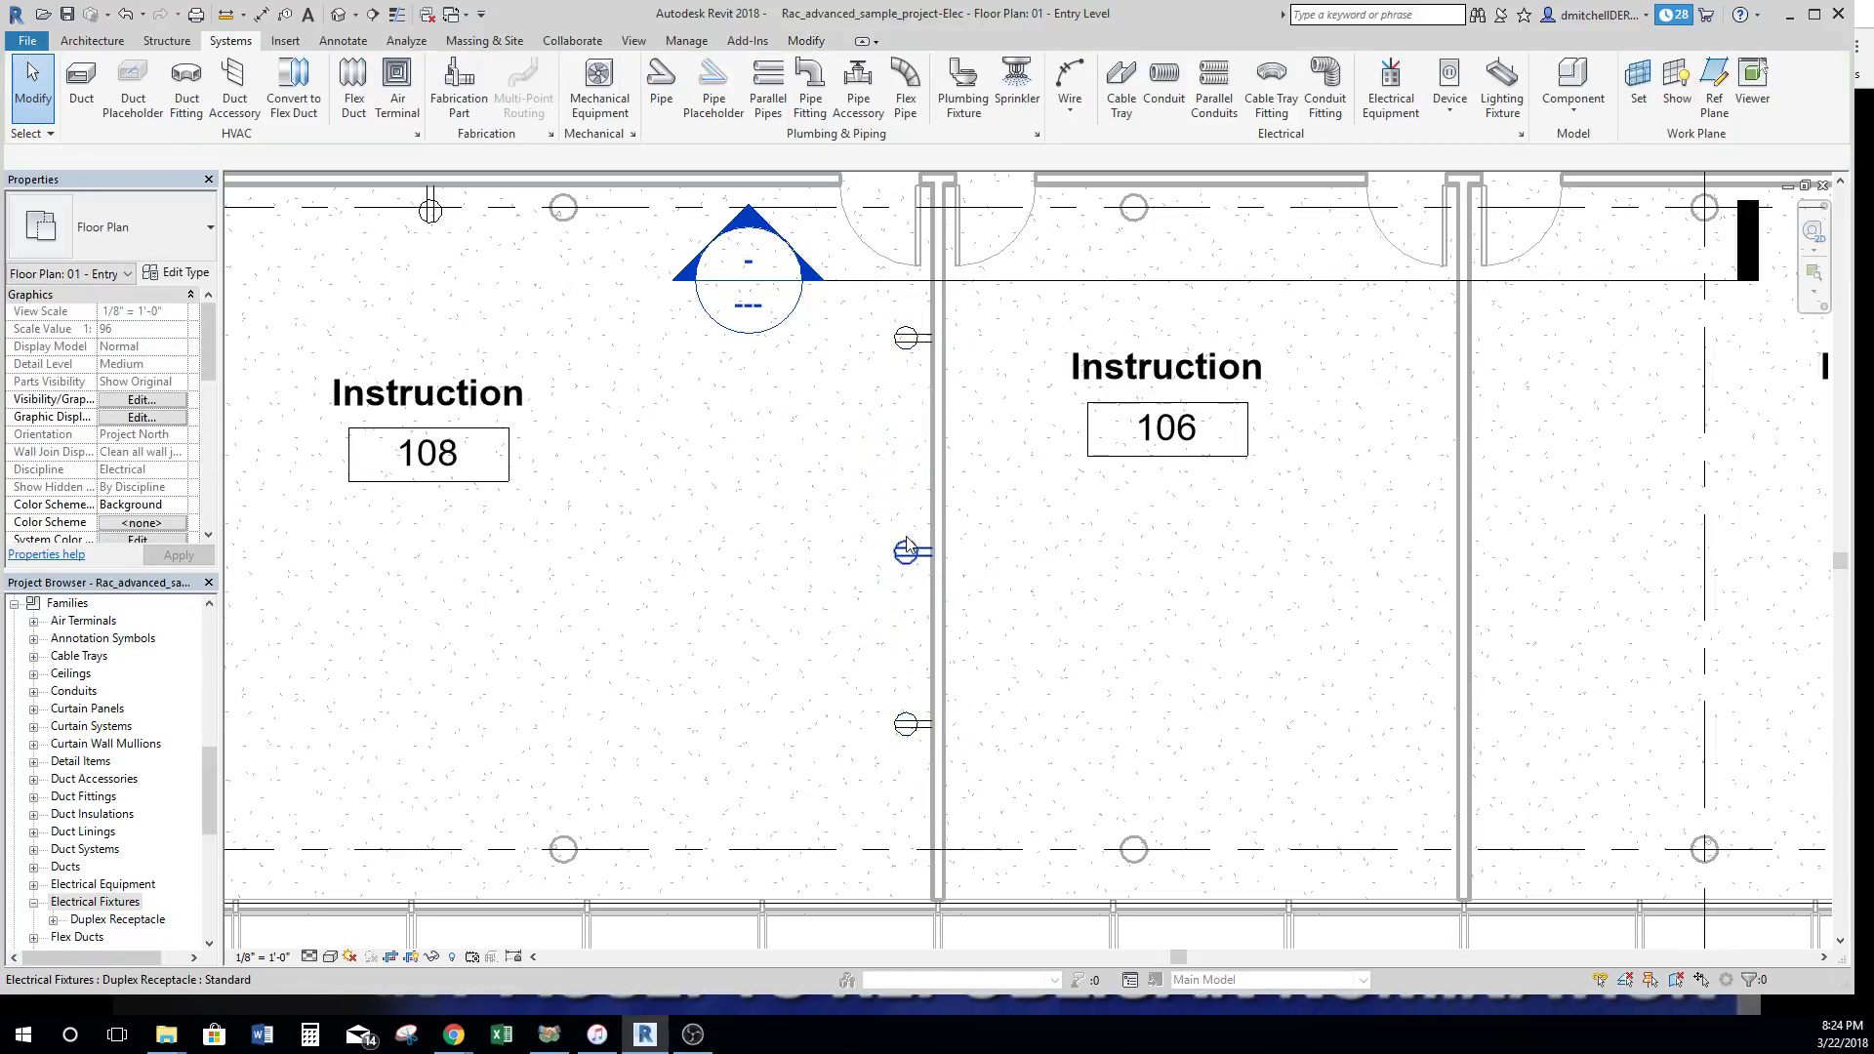
# Place an aligned dimension string using wall faces, running from the corridor wall through the three receptacles to the exterior wall.
pyautogui.moveTo(950, 410); pyautogui.dragTo(992, 468, button='middle')
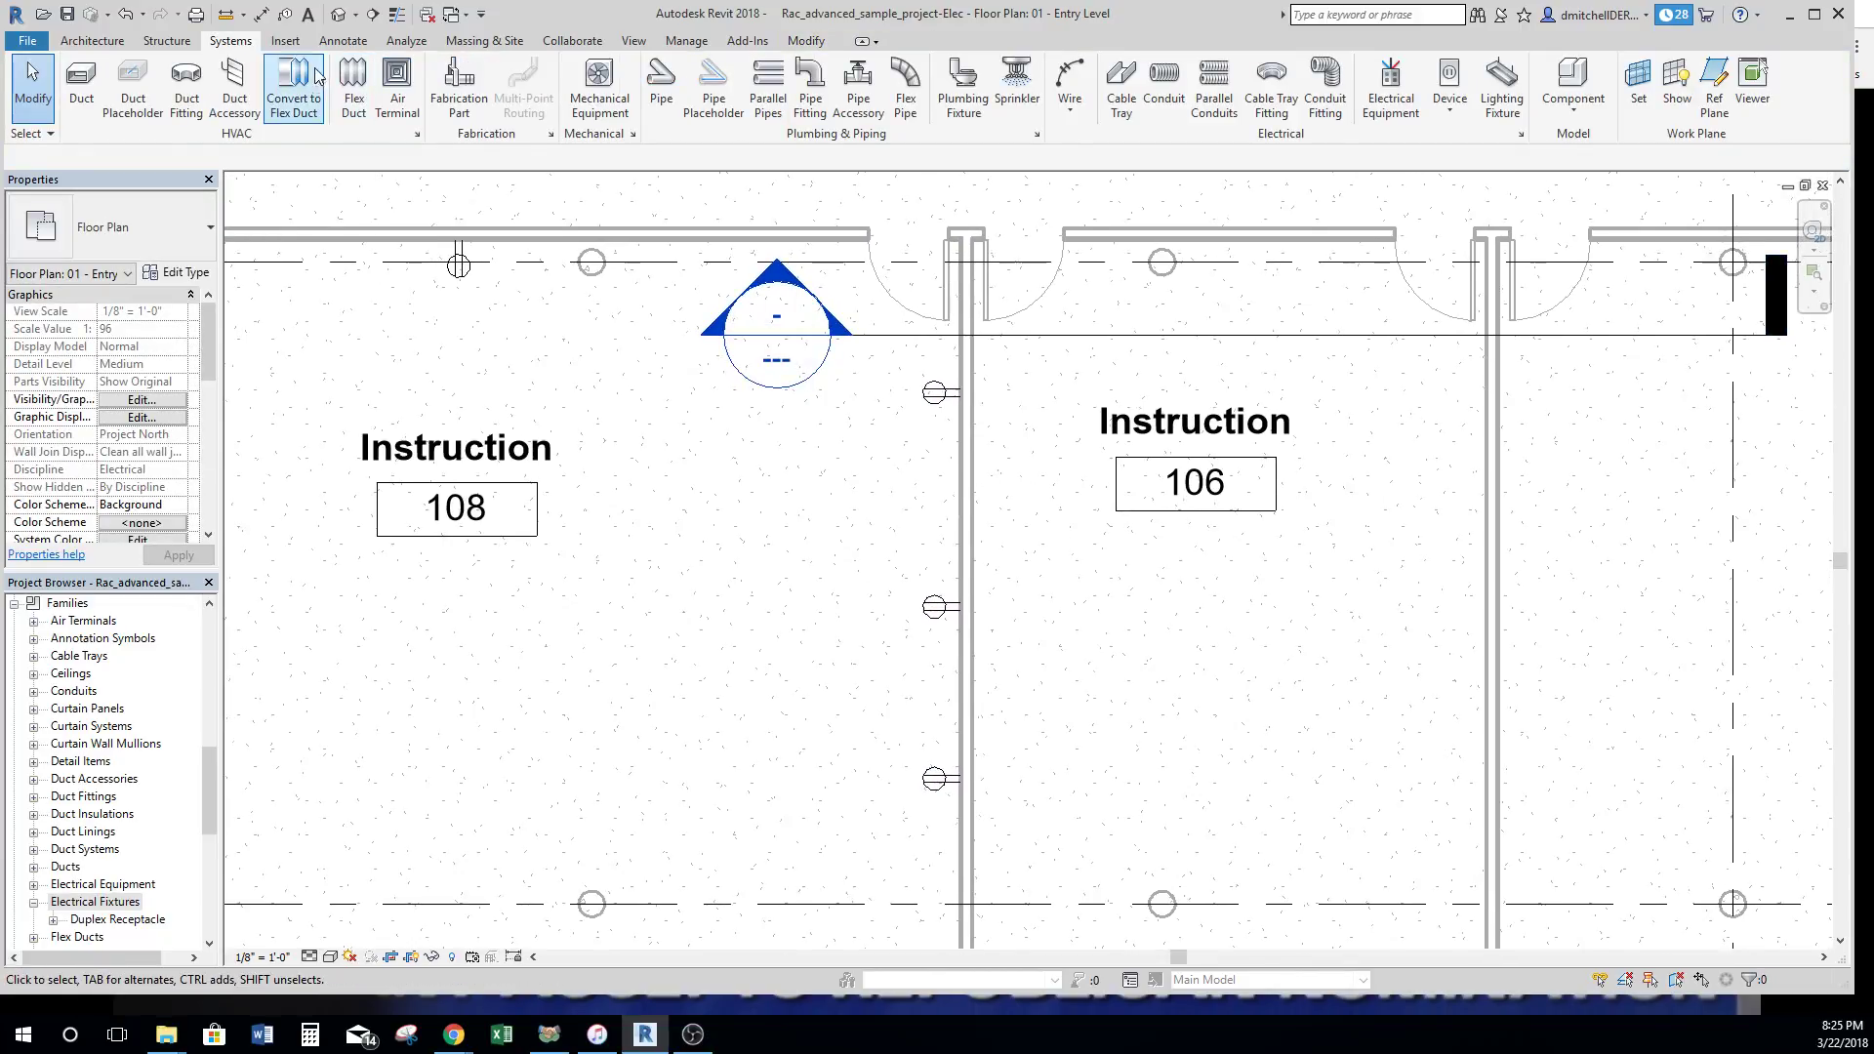
pyautogui.click(261, 14)
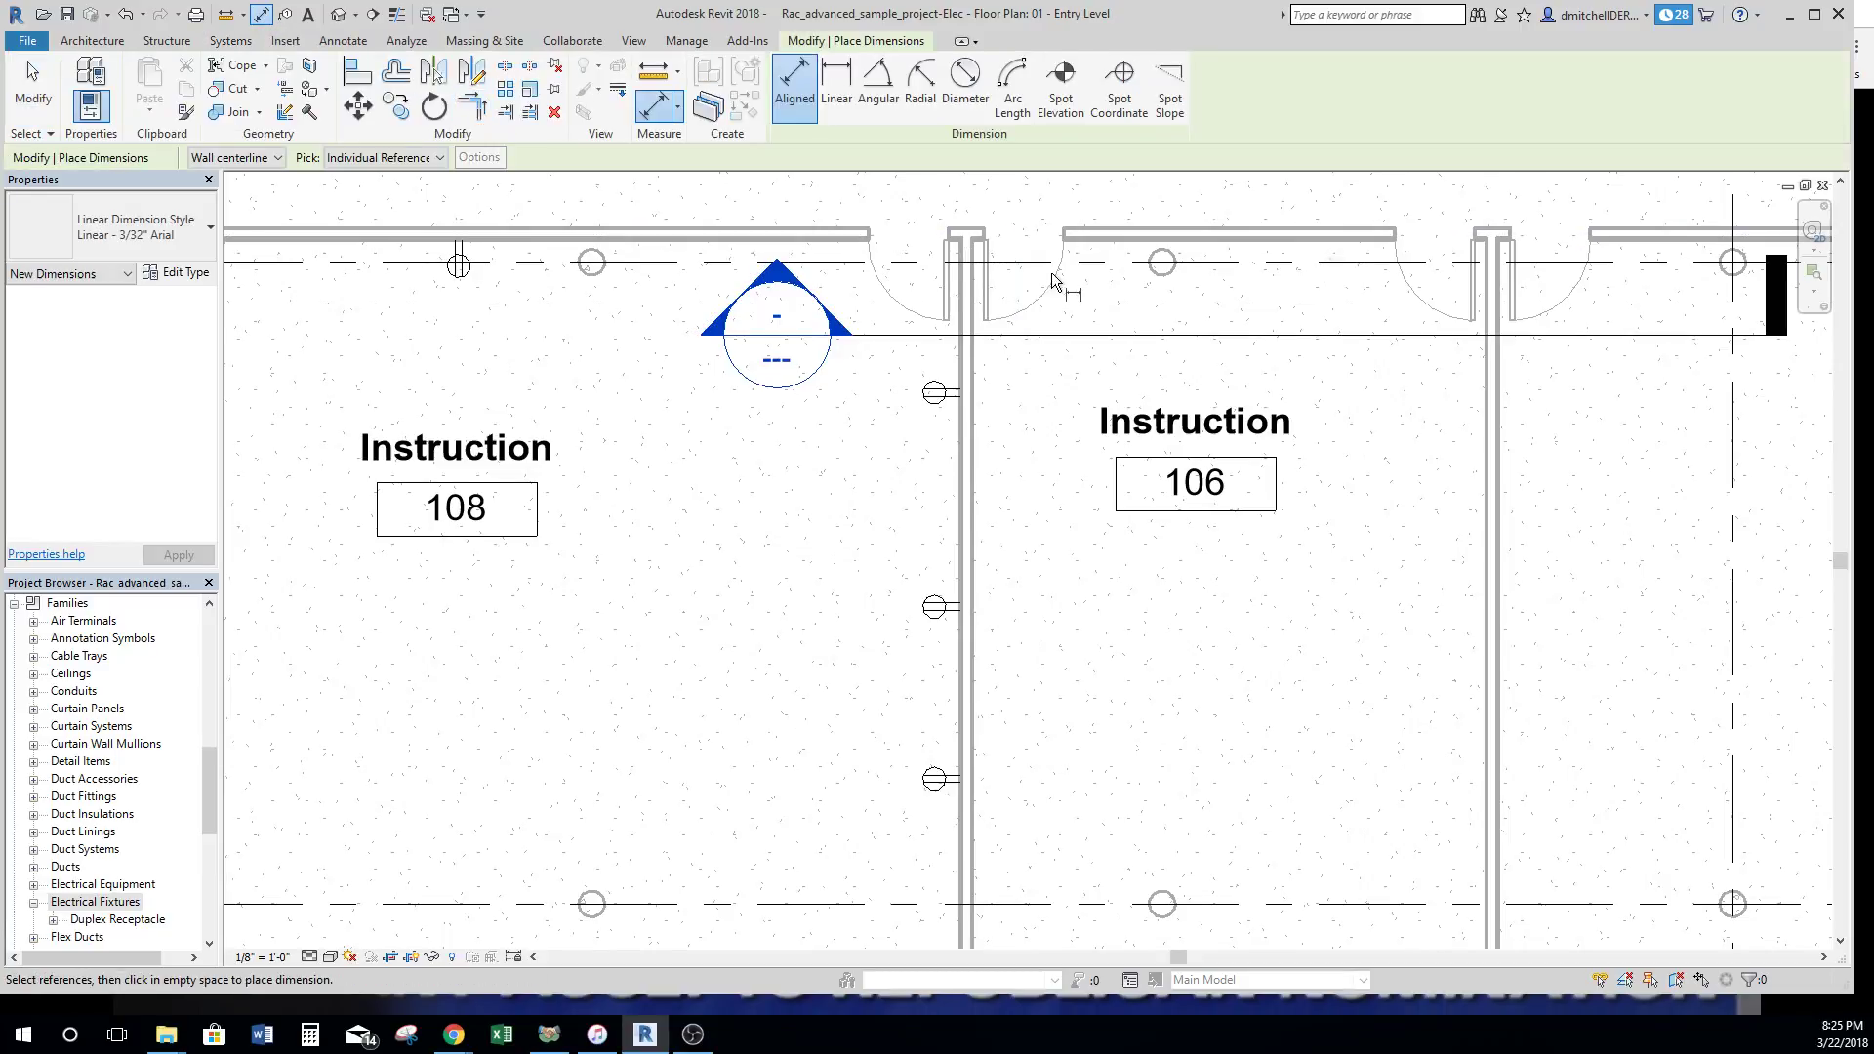
pyautogui.click(281, 159)
pyautogui.click(248, 185)
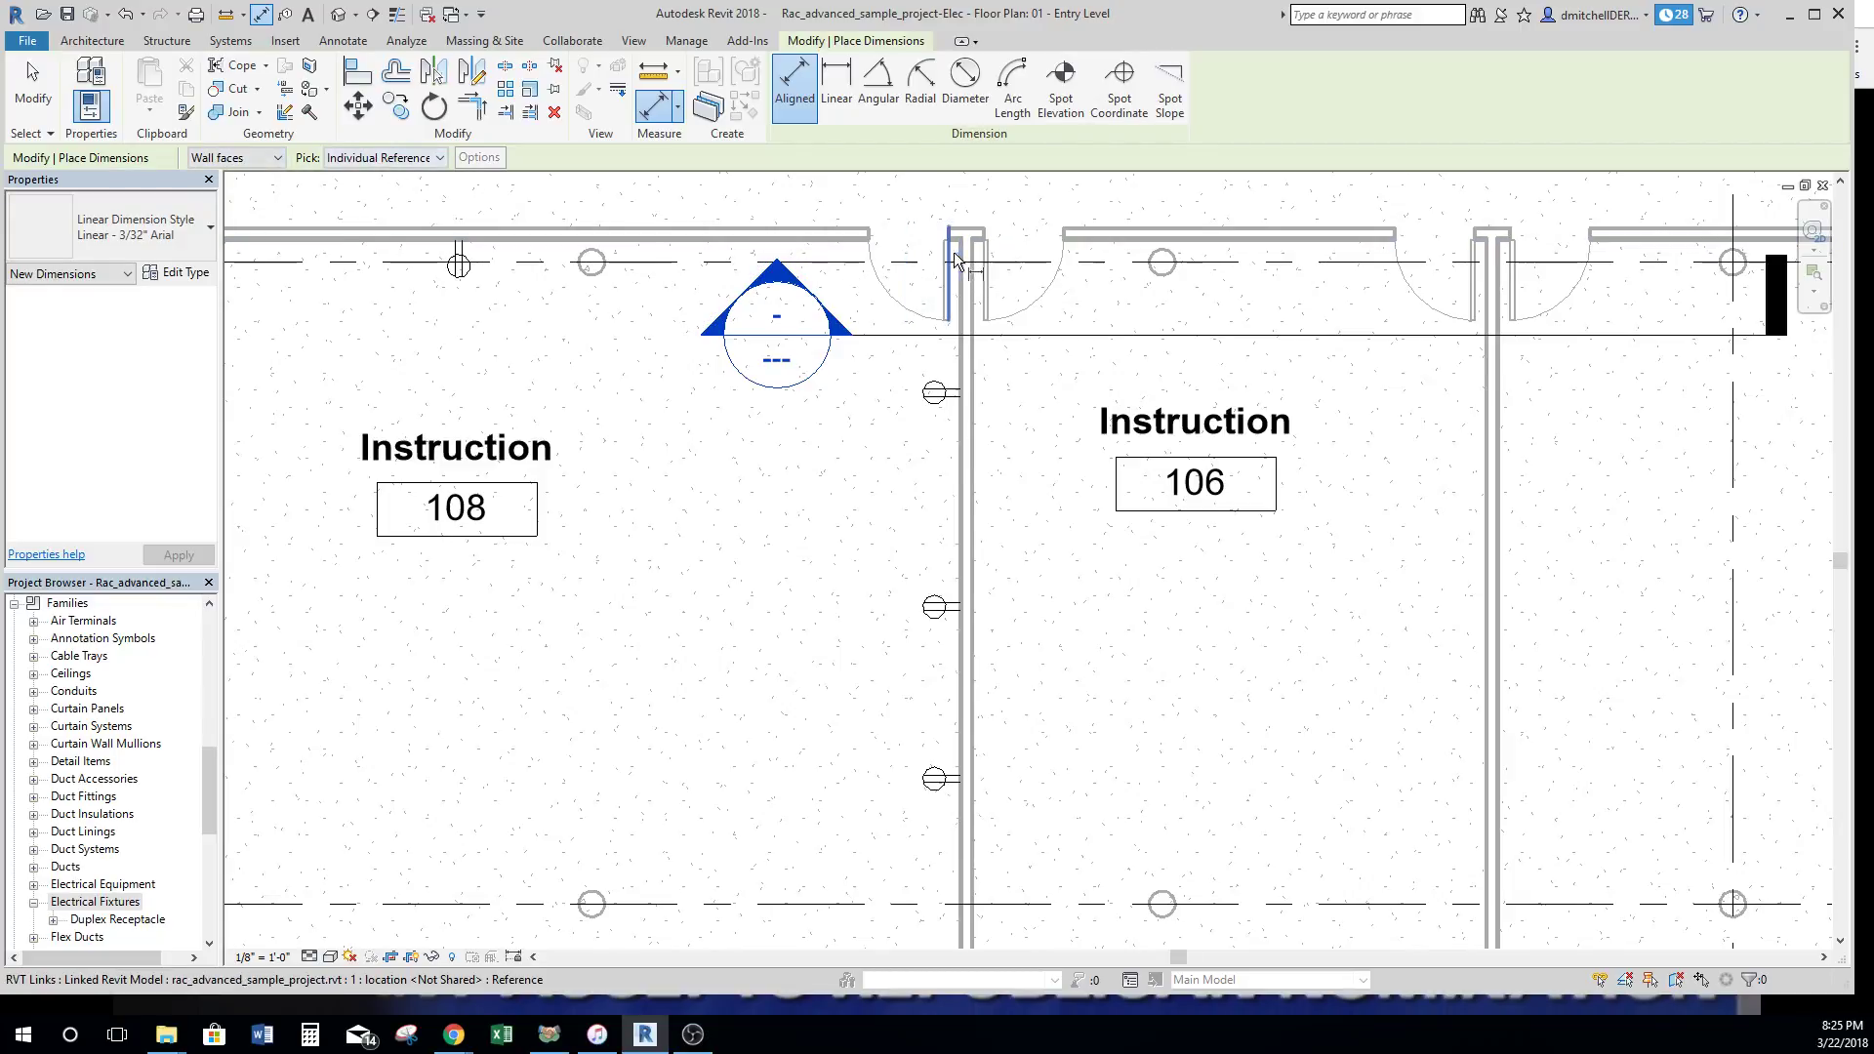
pyautogui.click(964, 298)
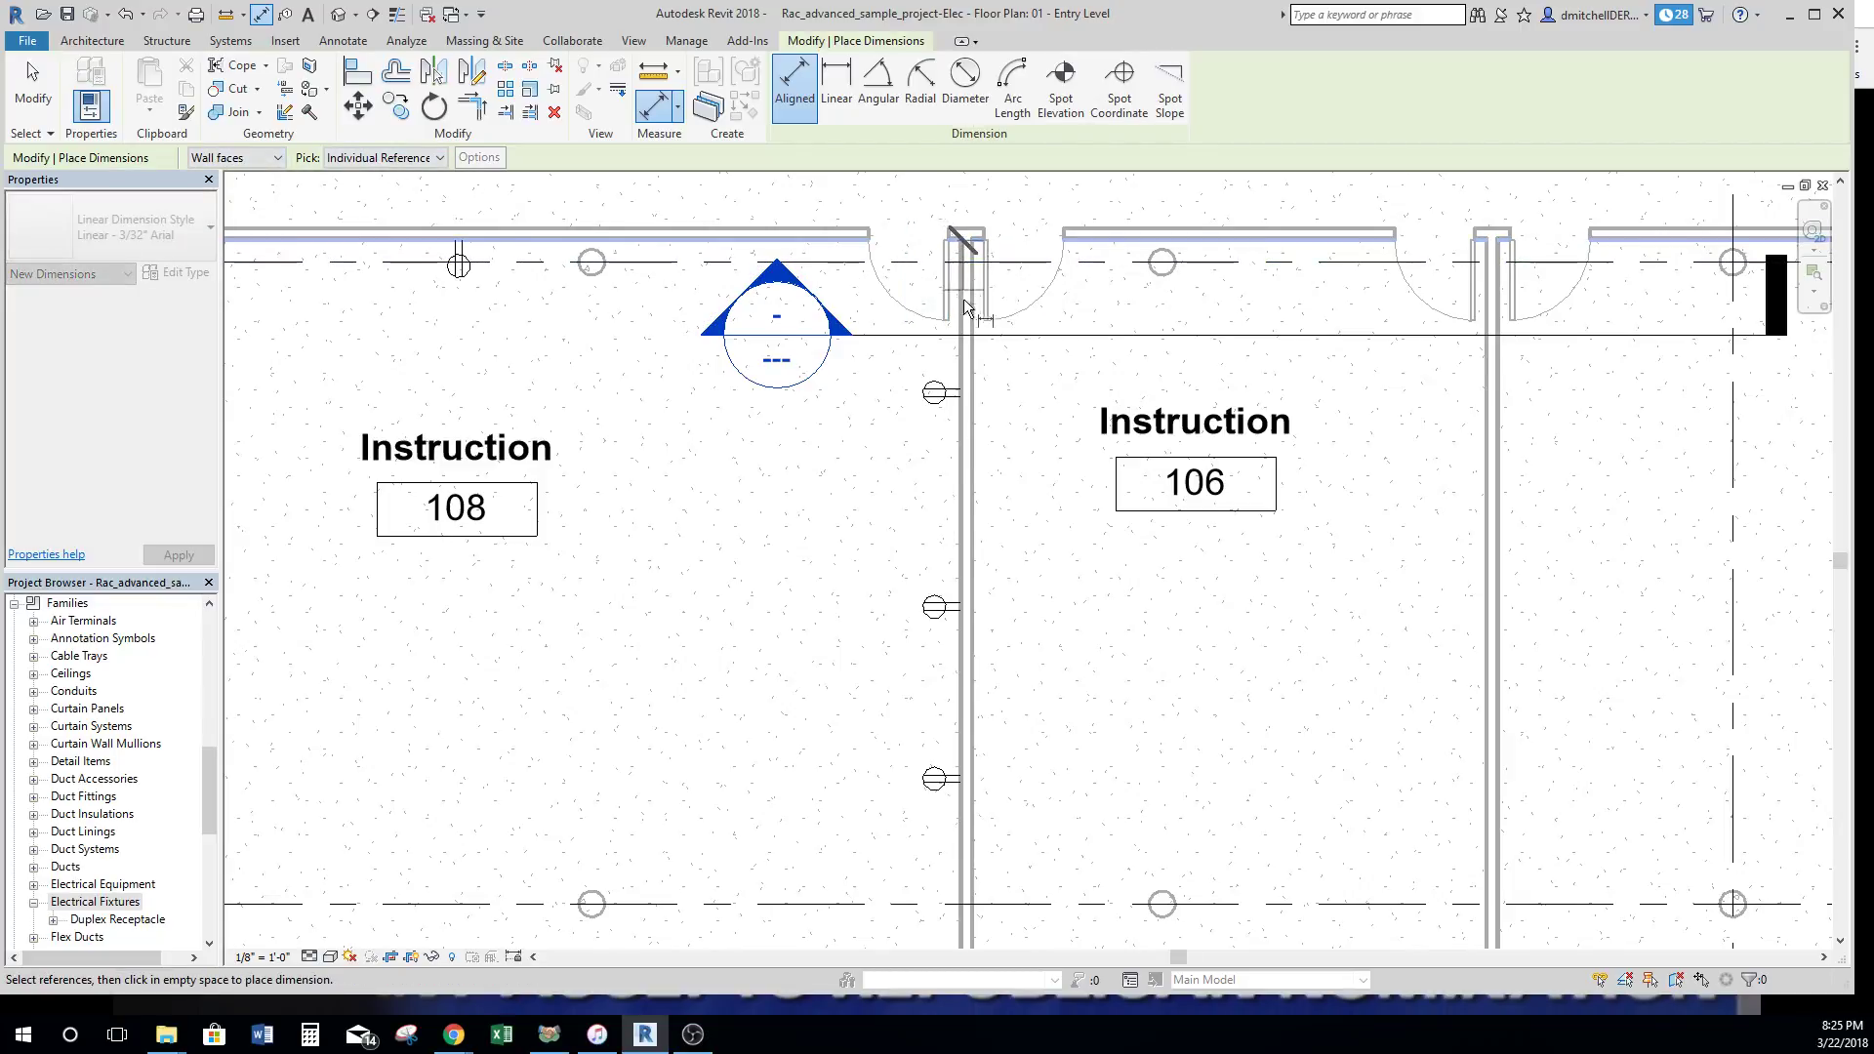
pyautogui.click(964, 393)
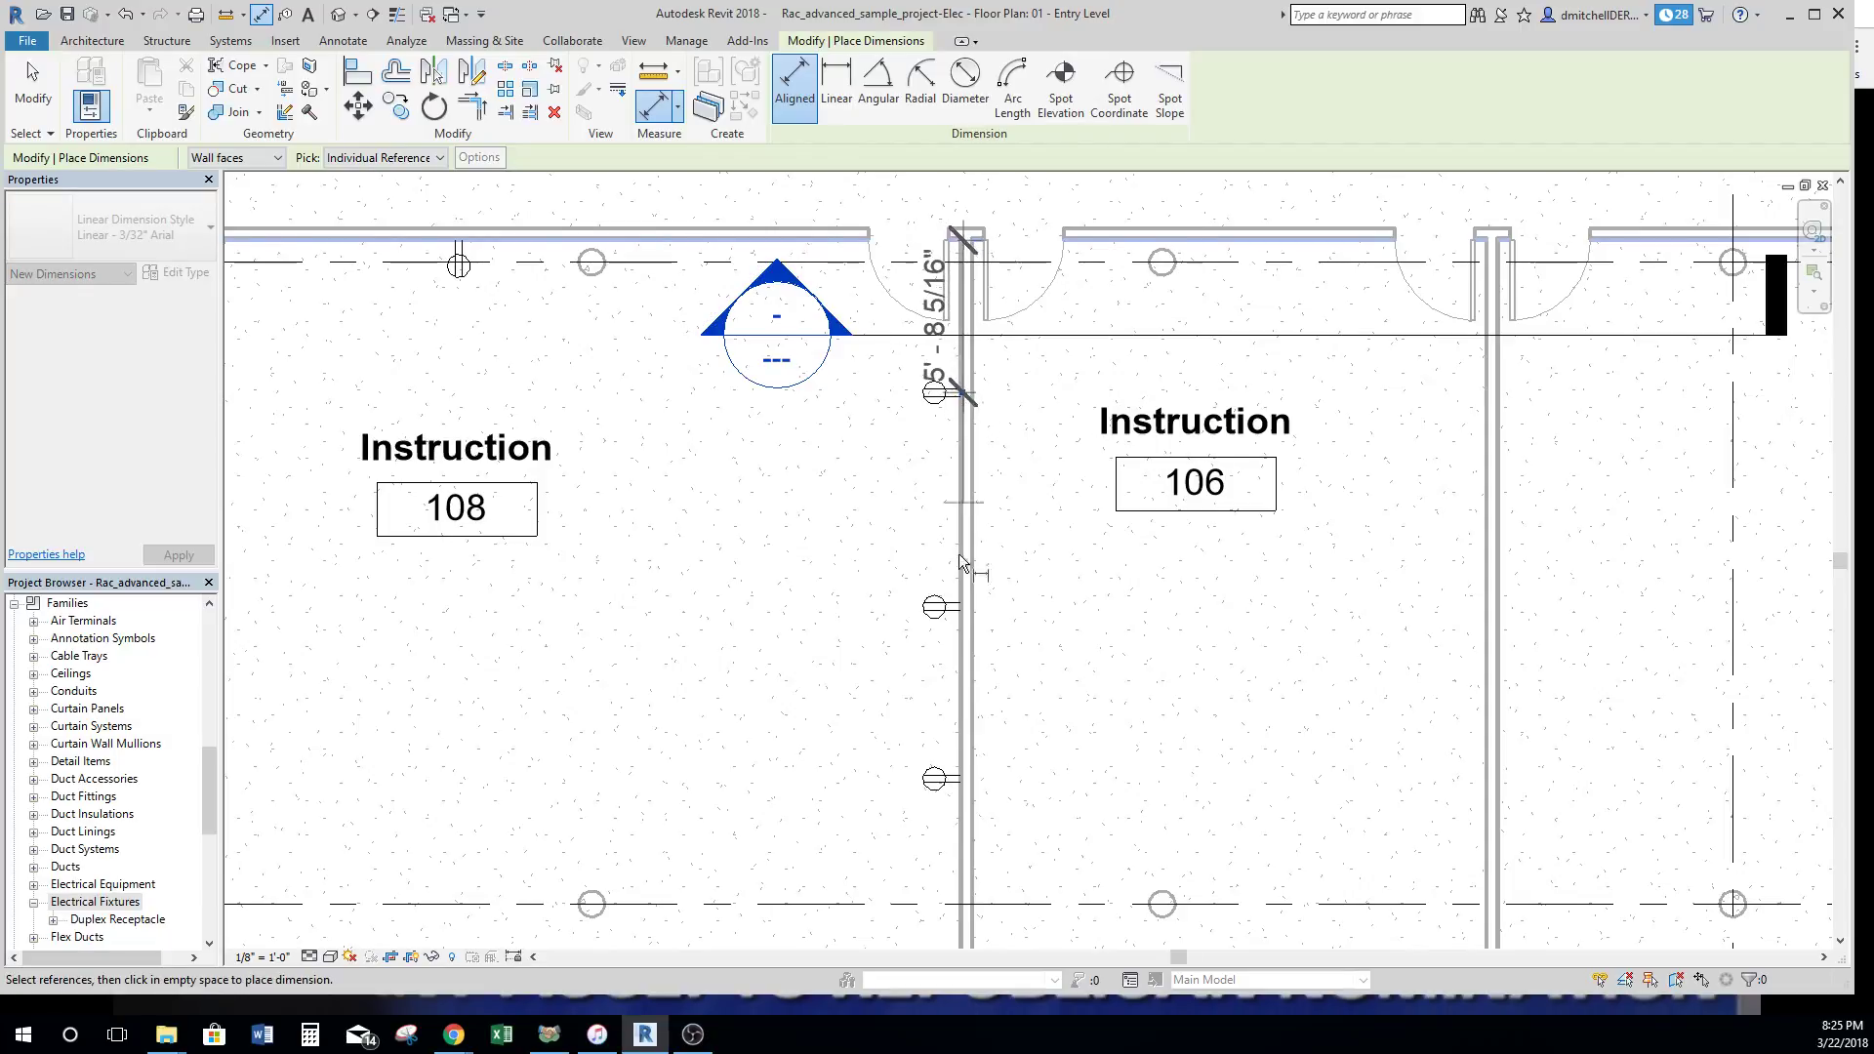
pyautogui.click(963, 608)
pyautogui.click(964, 779)
pyautogui.moveTo(1037, 837); pyautogui.dragTo(985, 654, button='middle')
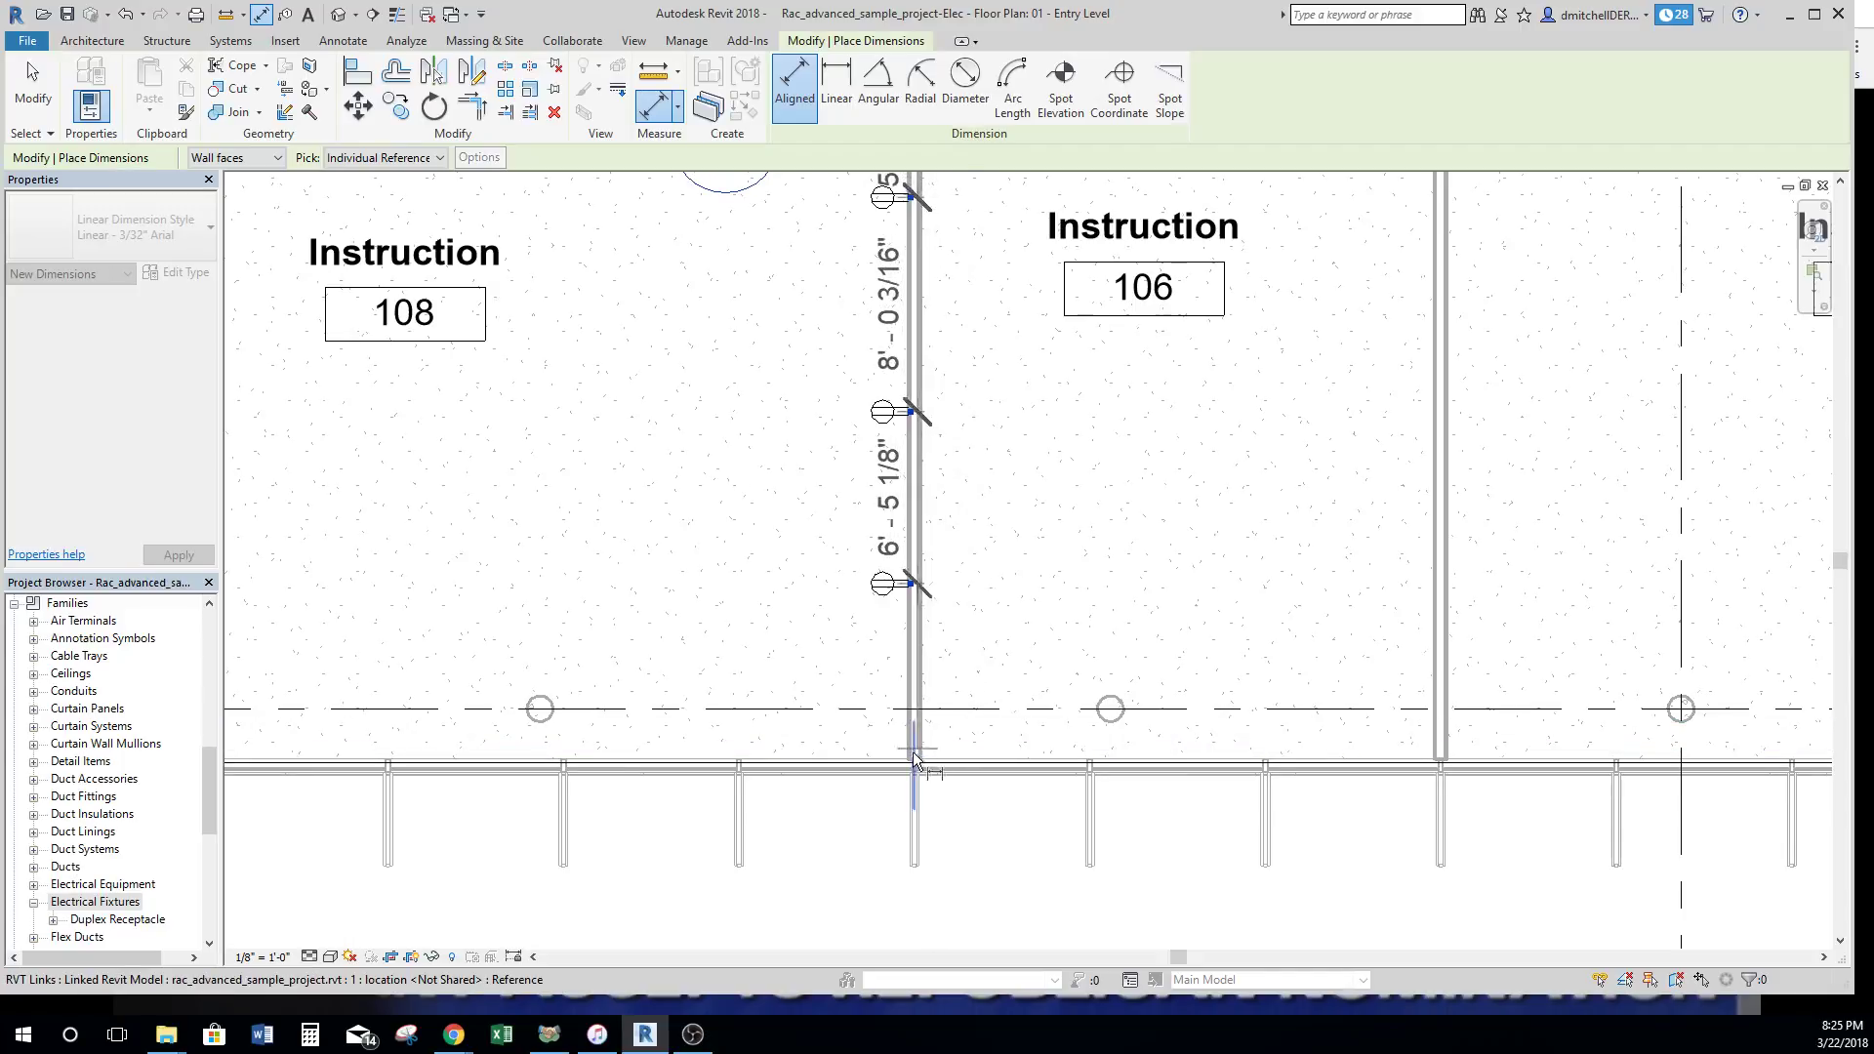
pyautogui.click(889, 764)
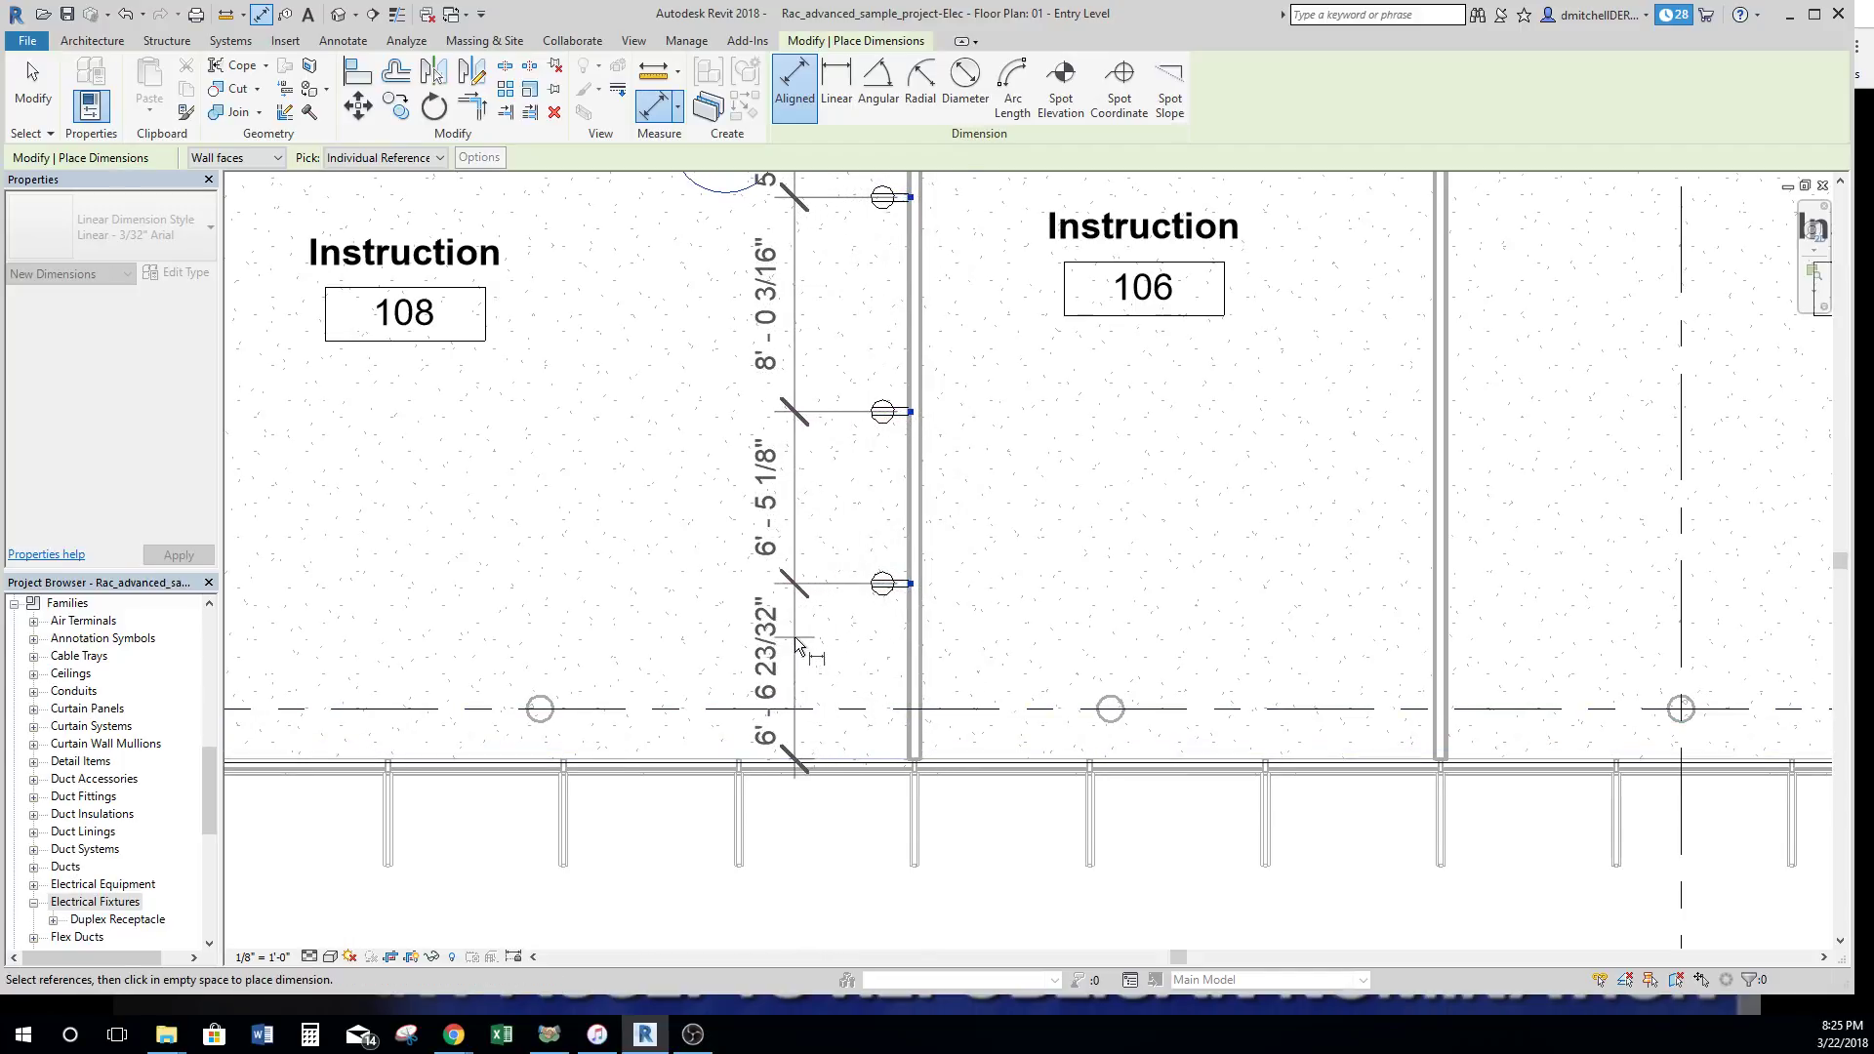
pyautogui.click(796, 645)
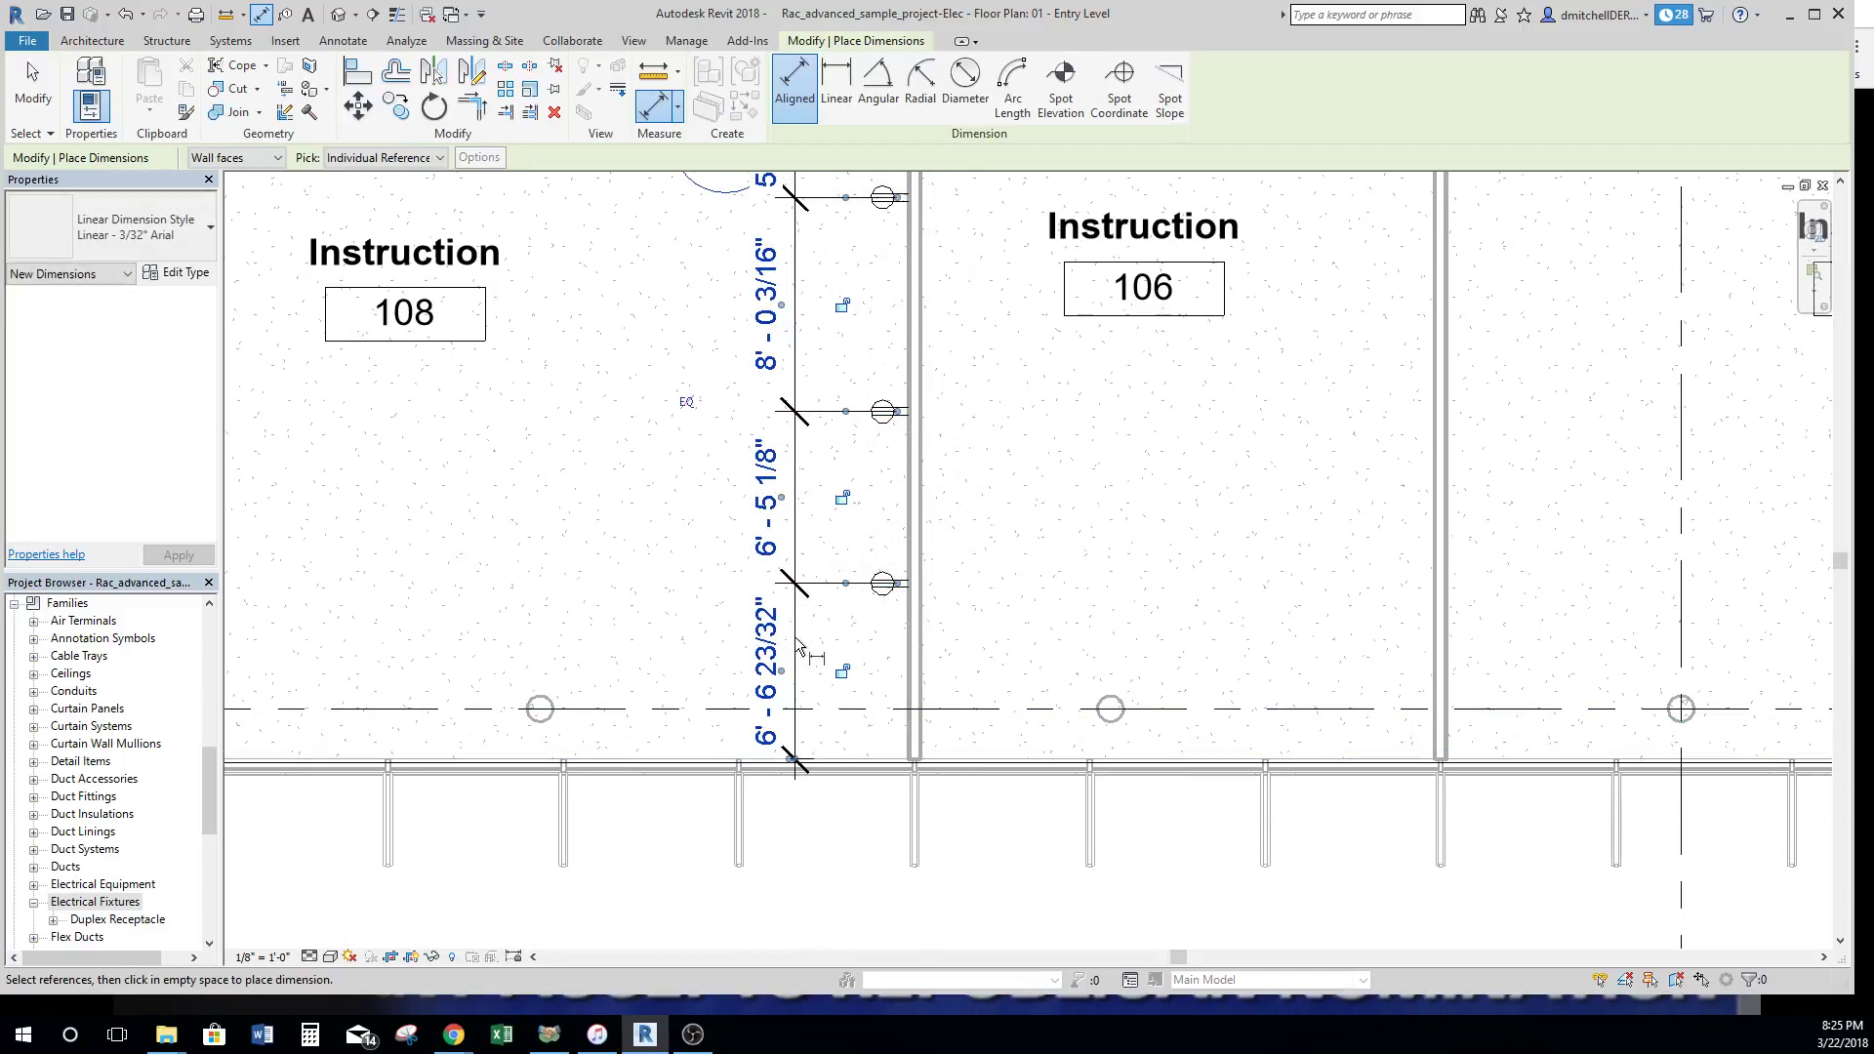
# Apply the EQ constraint to the dimension string so the three receptacles are spaced equally along the wall.
pyautogui.click(687, 404)
pyautogui.moveTo(736, 495); pyautogui.dragTo(739, 634, button='middle')
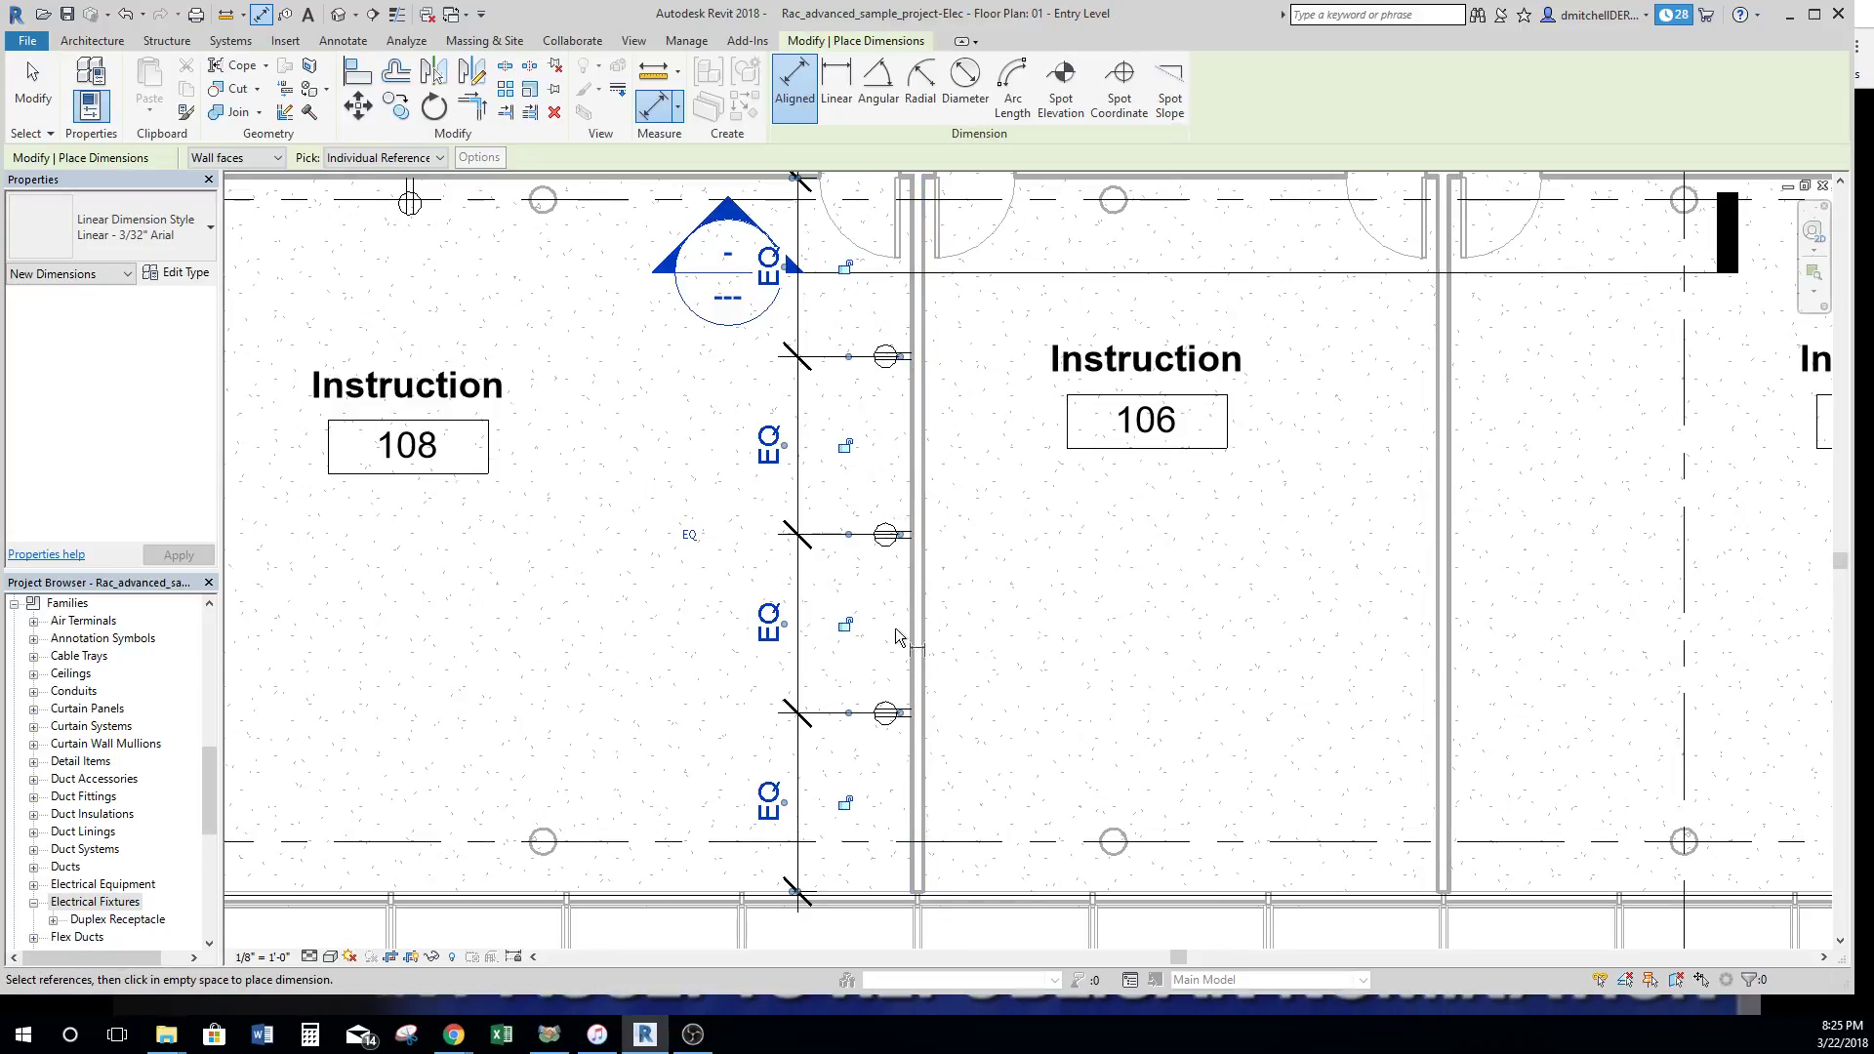
pyautogui.click(727, 559)
pyautogui.press('Escape')
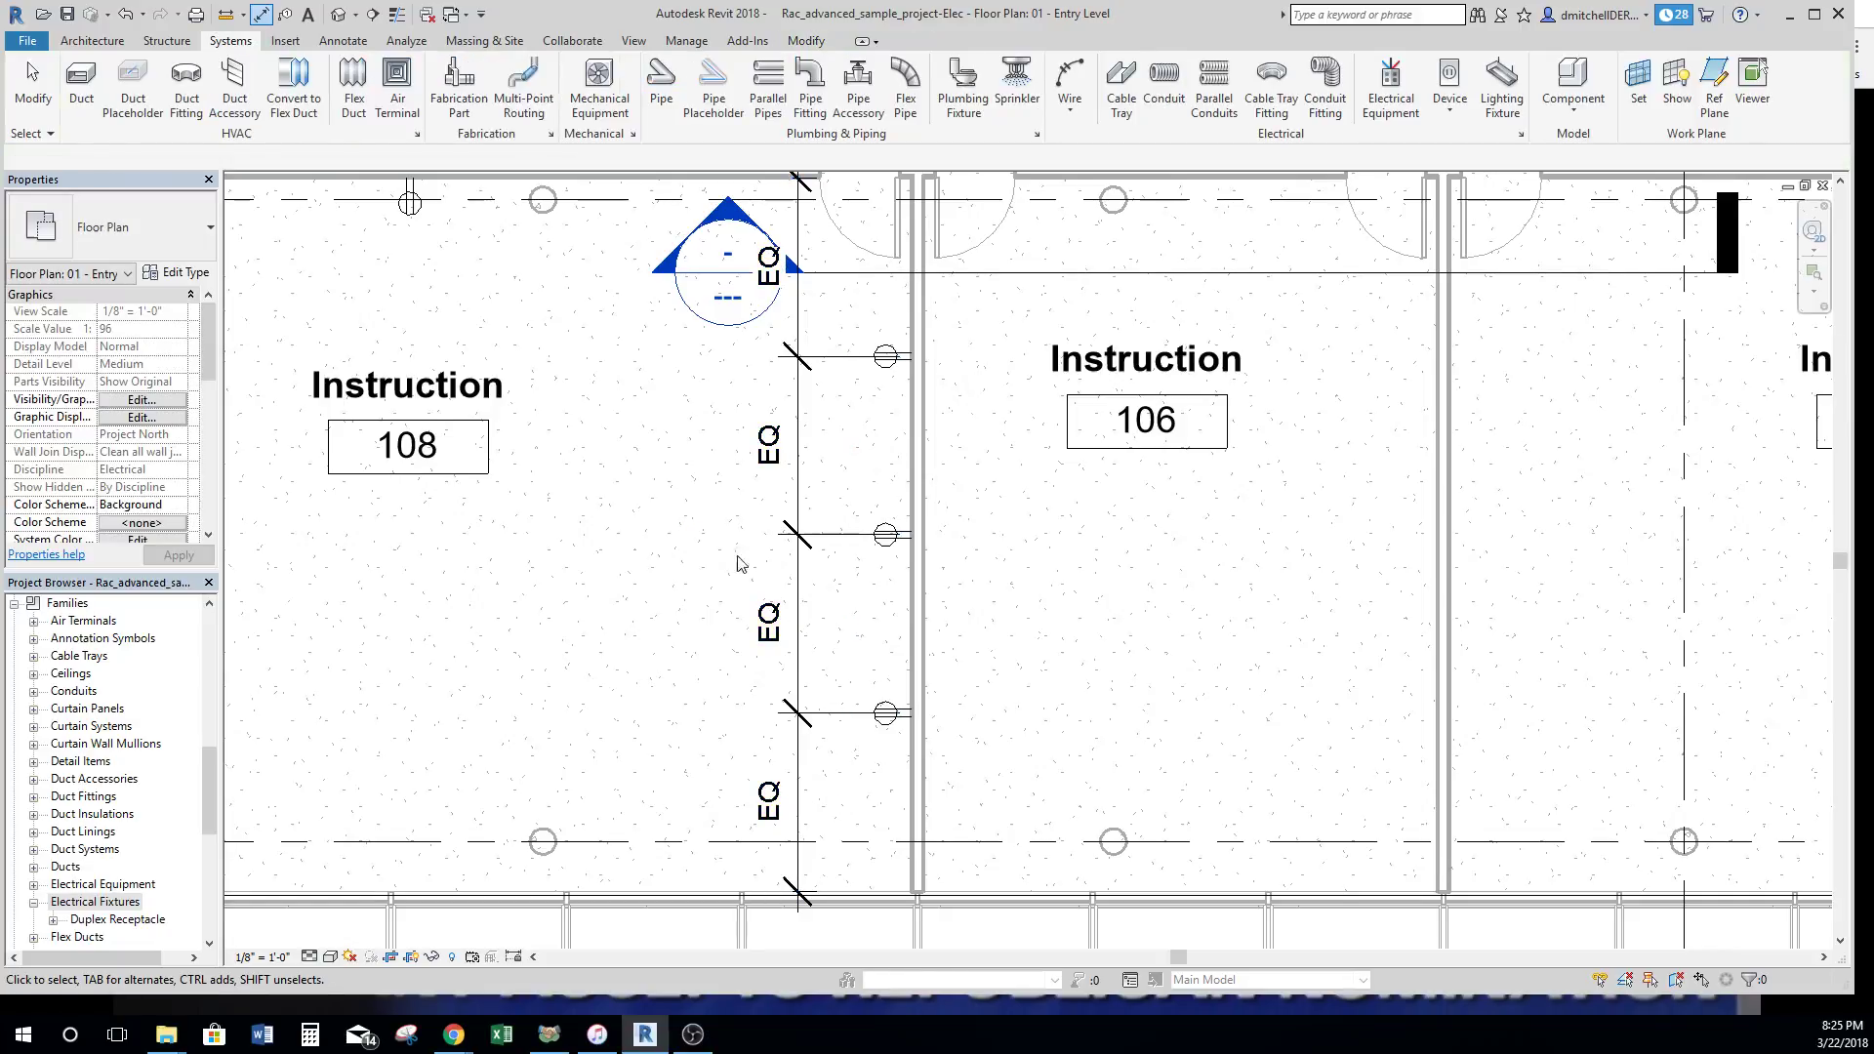
# Delete the EQ dimension string and unconstrain the receptacles.
pyautogui.click(803, 547)
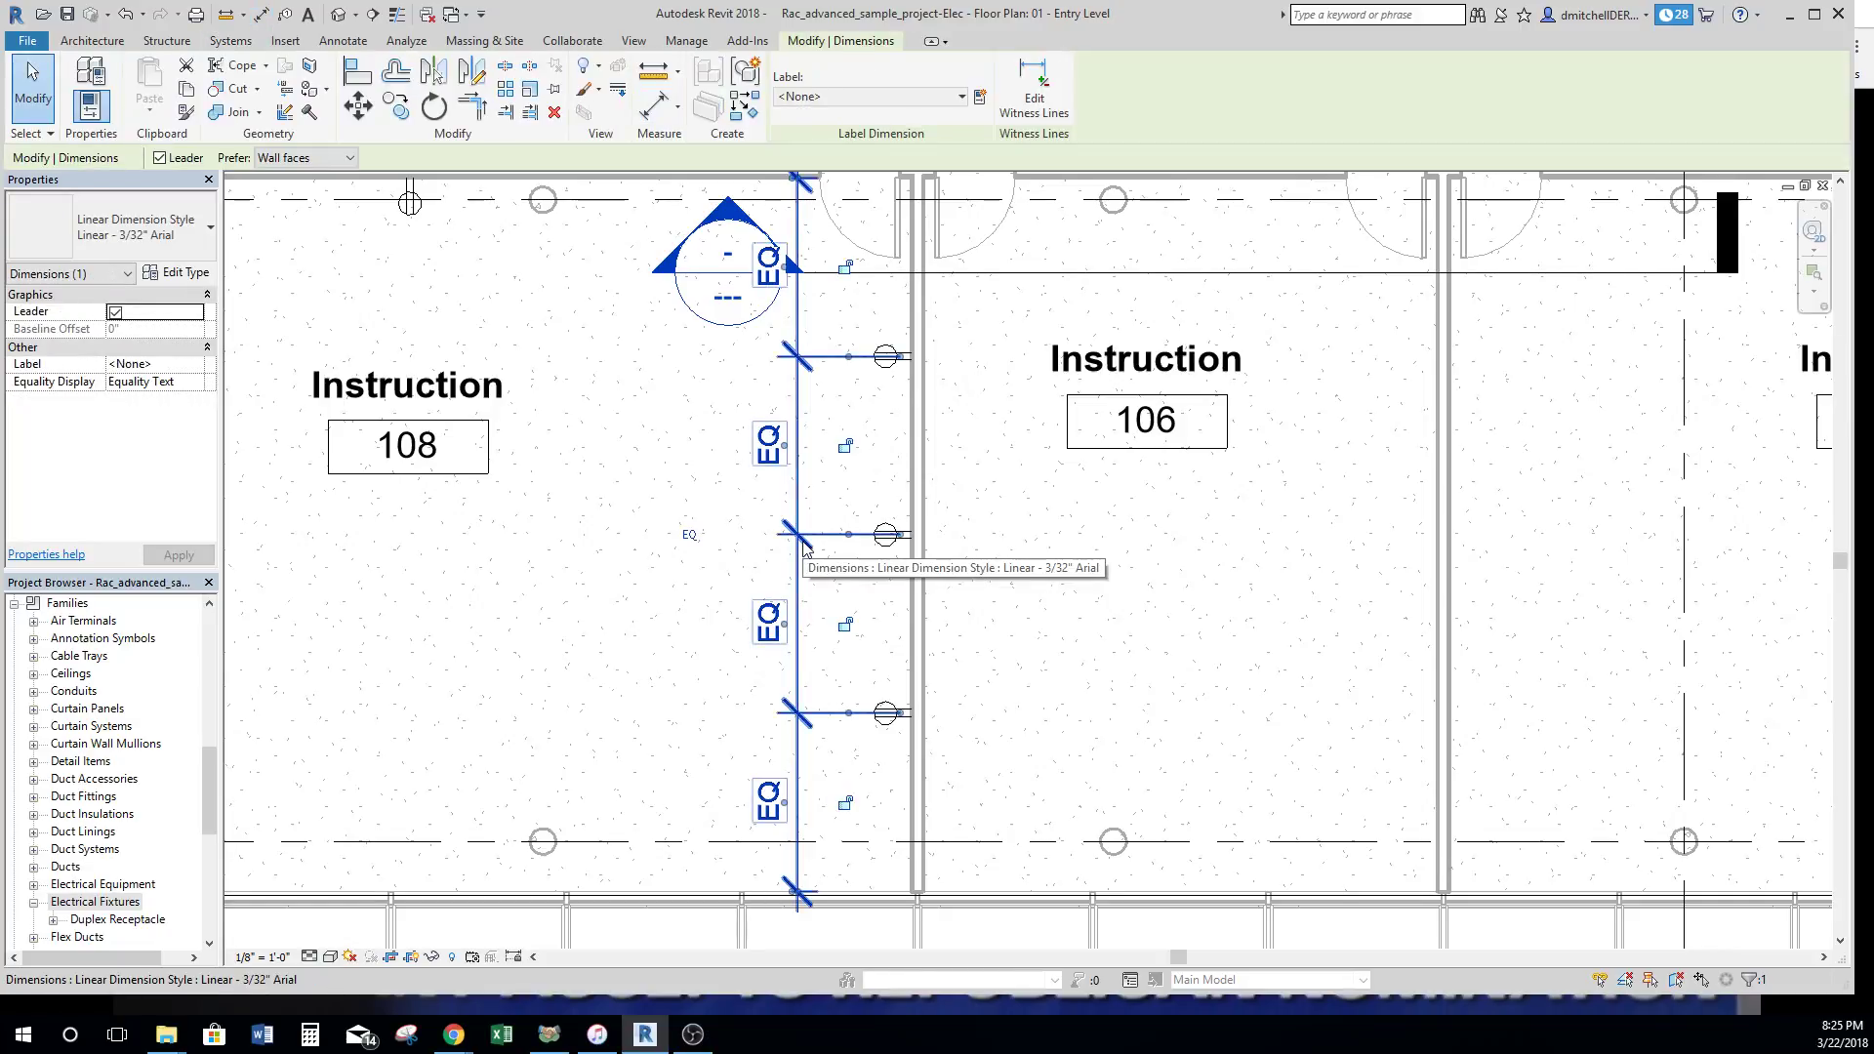
pyautogui.press('Delete')
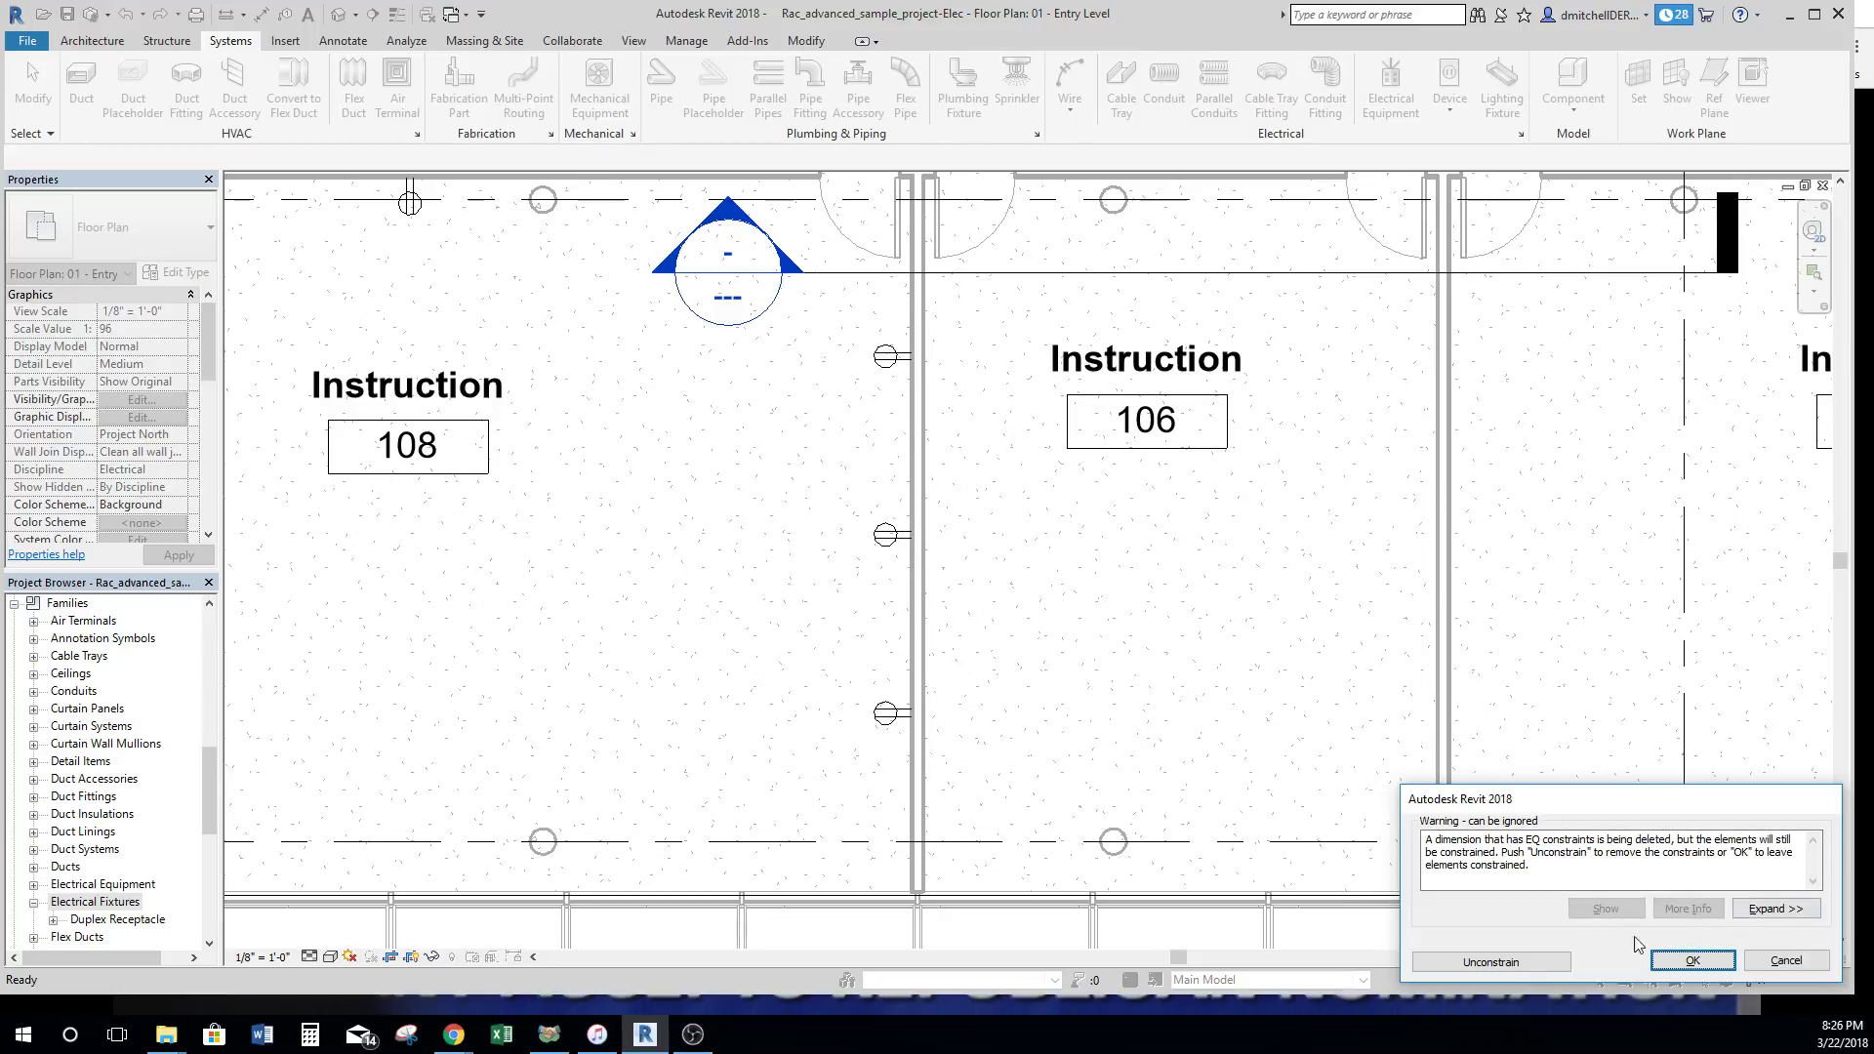
pyautogui.click(1523, 961)
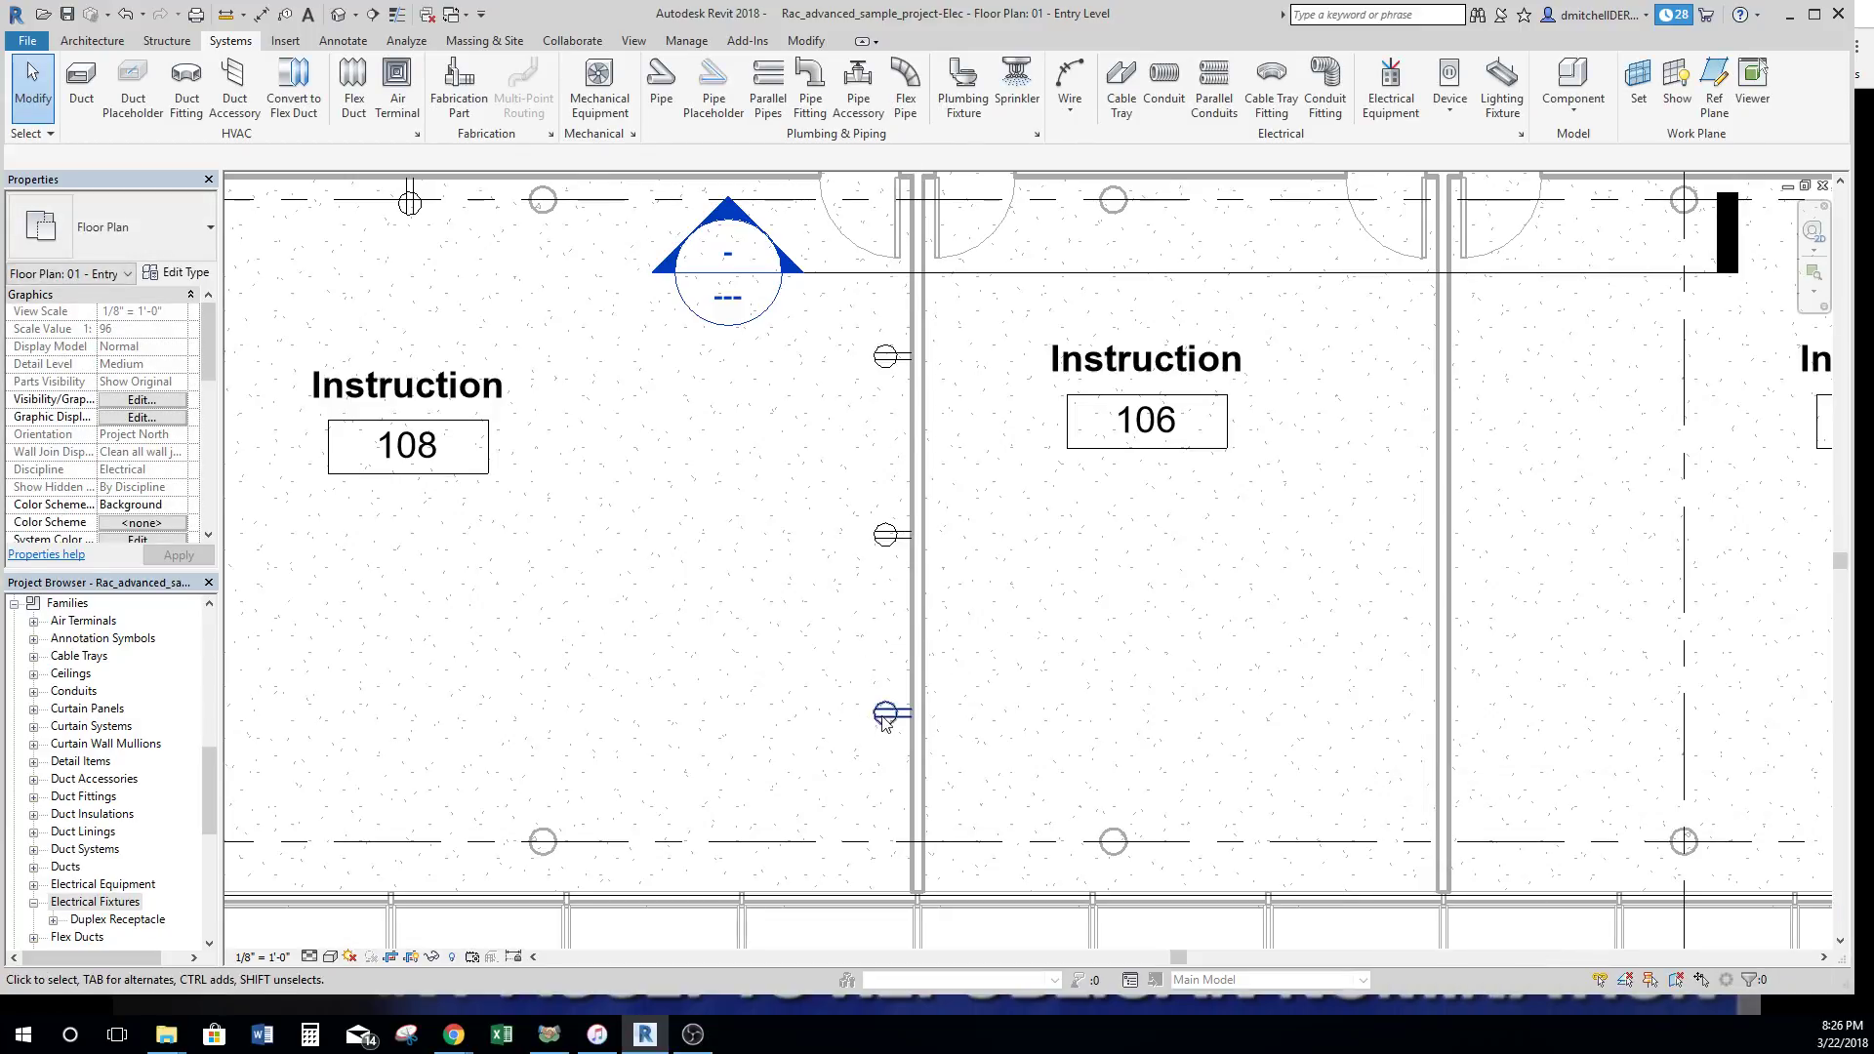
# Move the lowest receptacle slightly further down along the wall.
pyautogui.click(884, 721)
pyautogui.moveTo(884, 721); pyautogui.dragTo(885, 744)
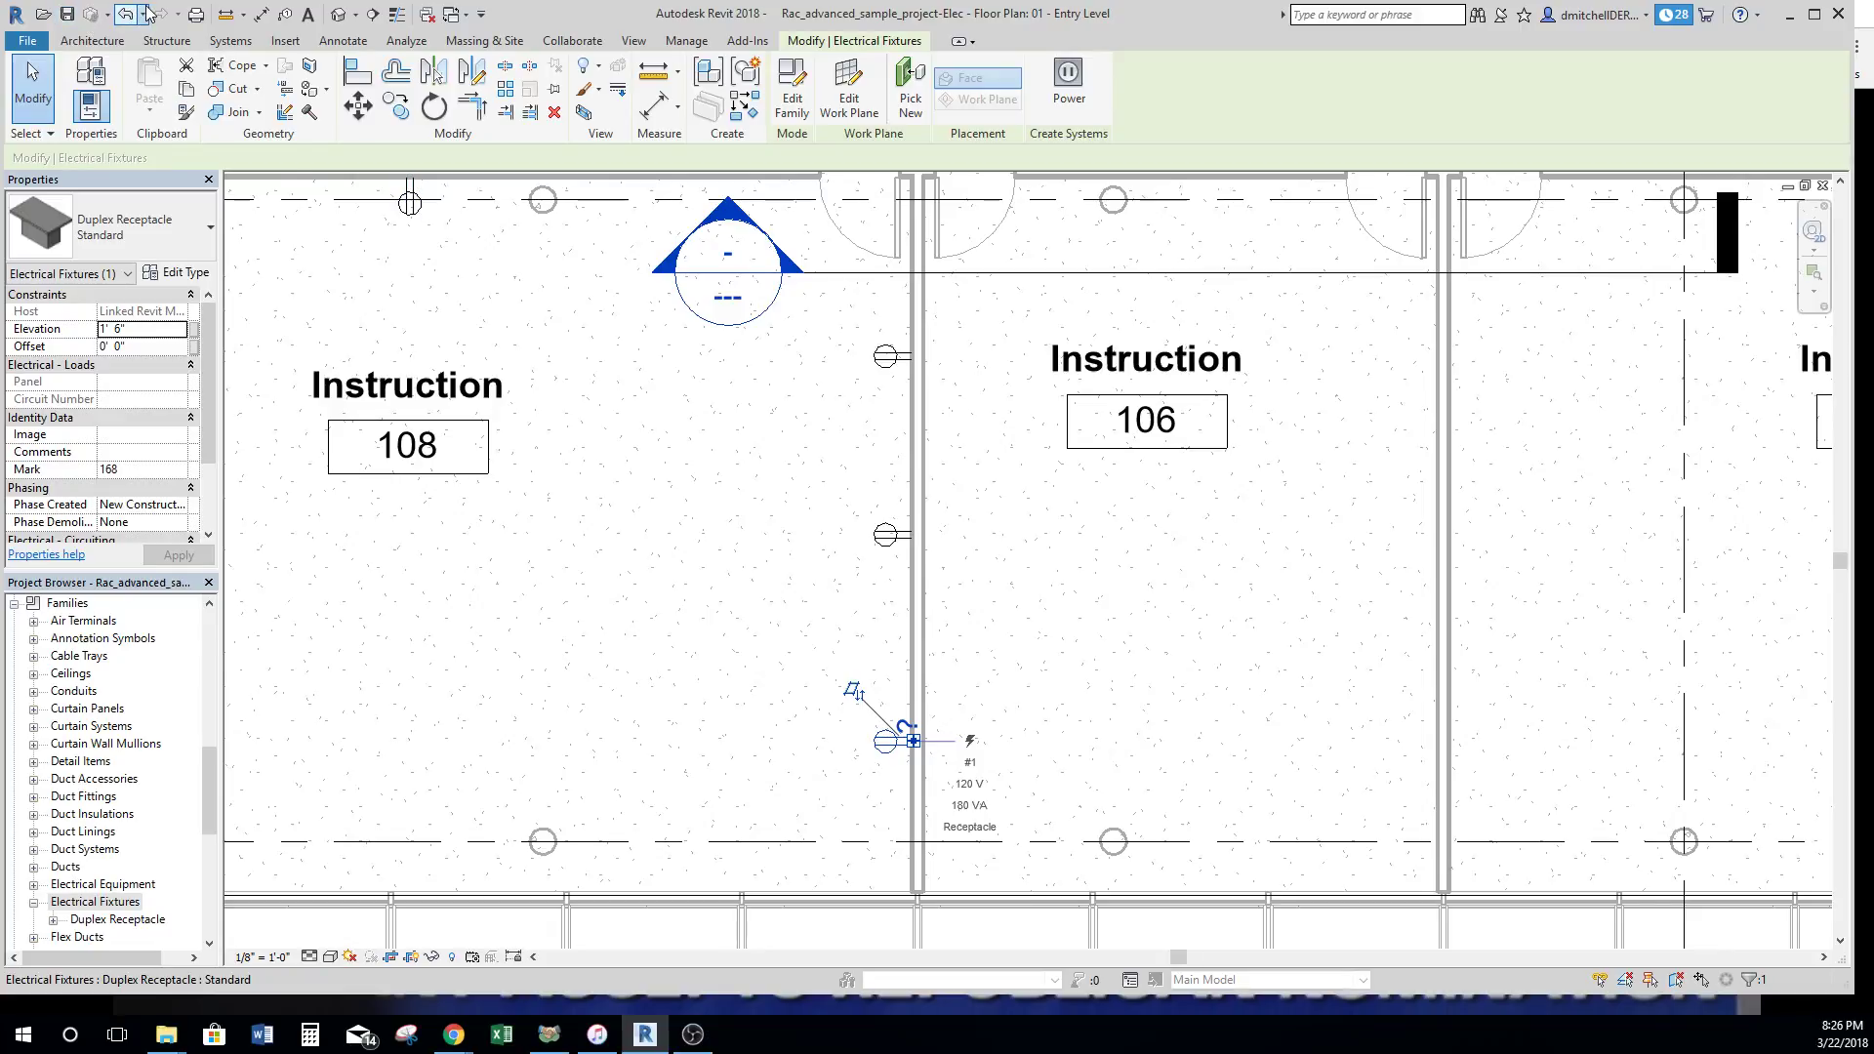
# Undo the last move of the lowest receptacle on the wall of room 108.
pyautogui.click(143, 14)
pyautogui.click(157, 57)
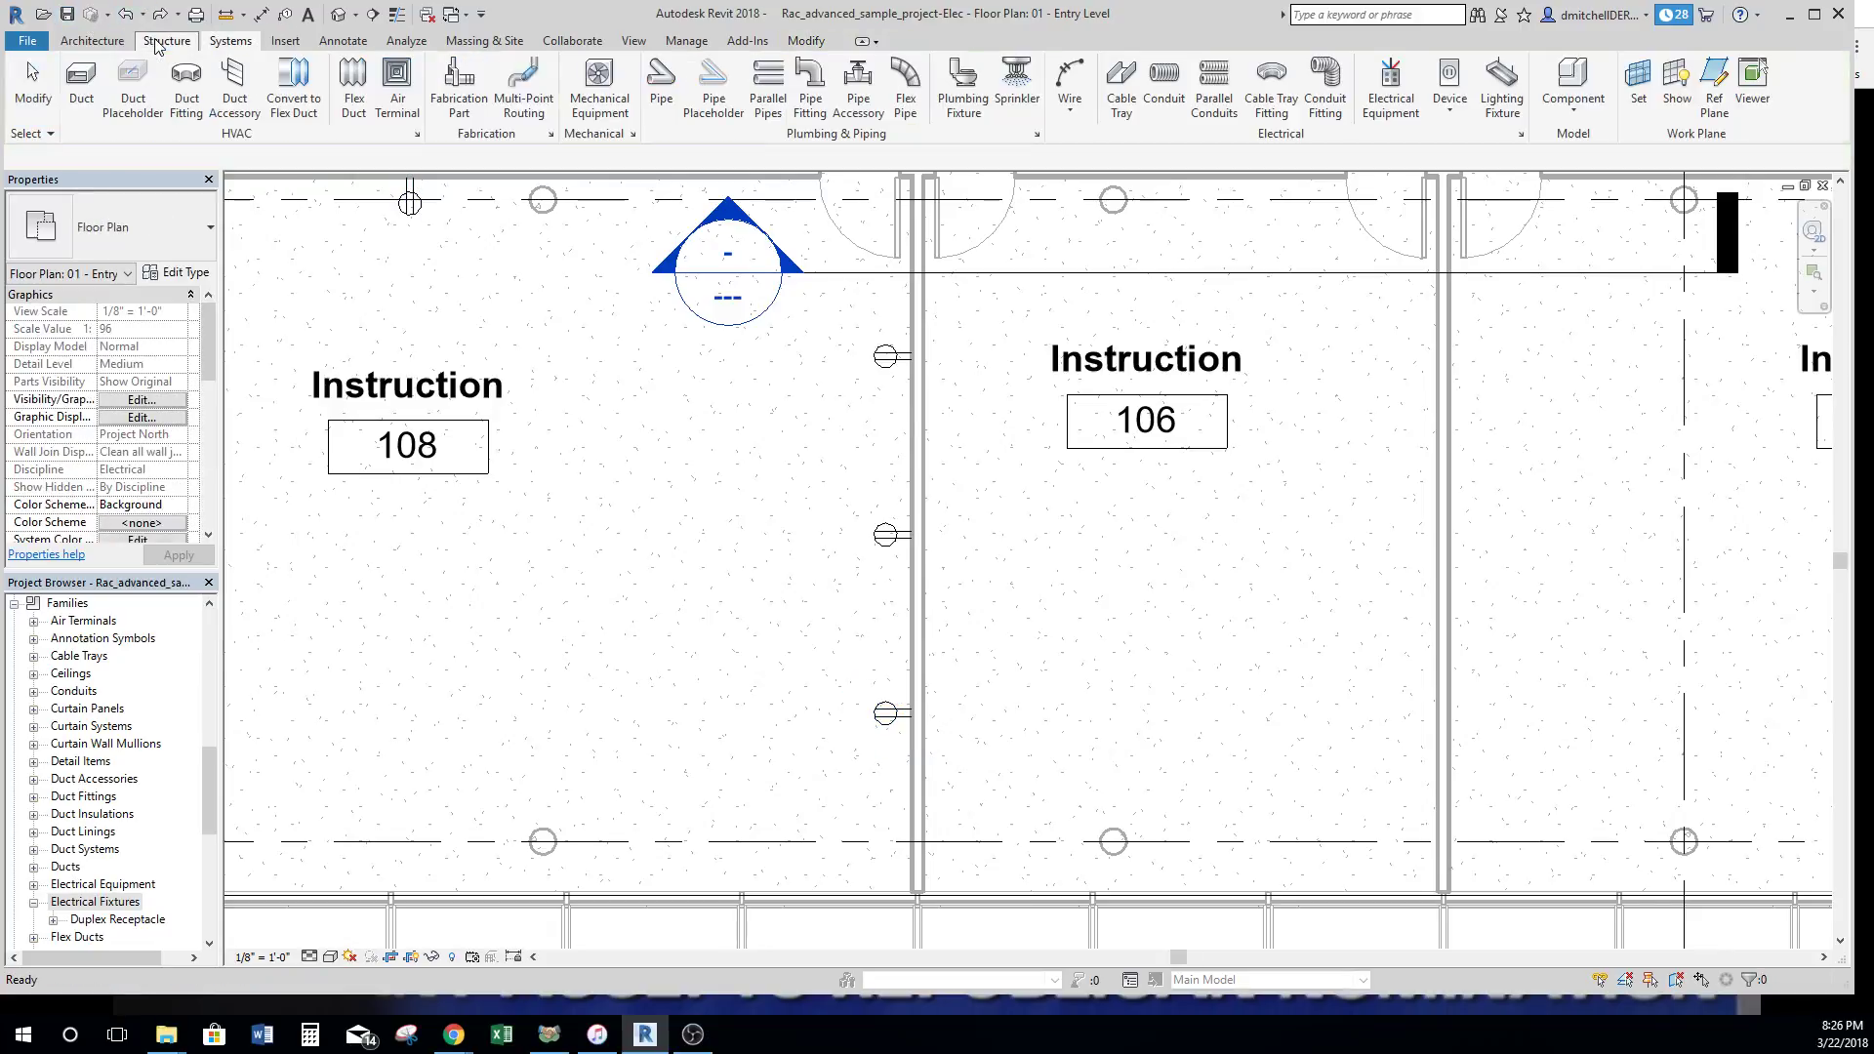
# Mirror the three receptacles in room 108 across the shared wall into room 106, using the wall as the mirror axis.
pyautogui.click(899, 359)
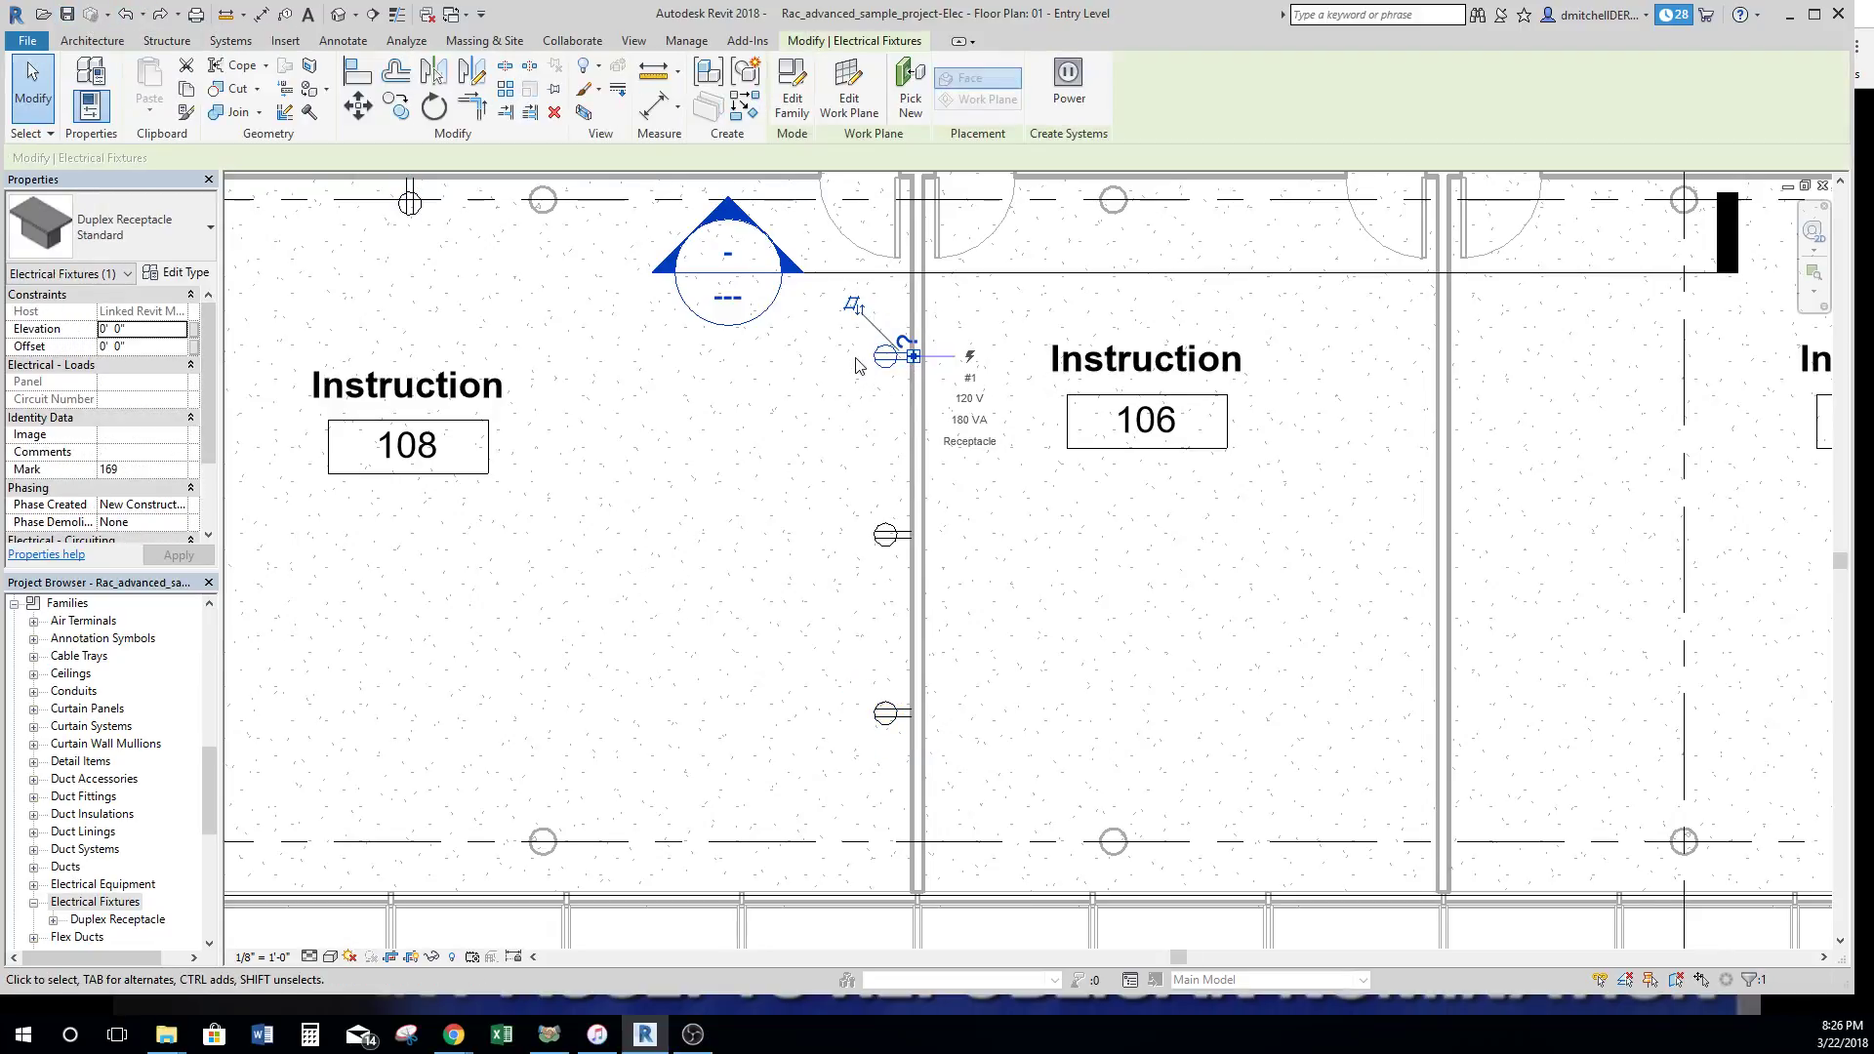
pyautogui.click(832, 310)
pyautogui.moveTo(826, 306); pyautogui.dragTo(971, 652)
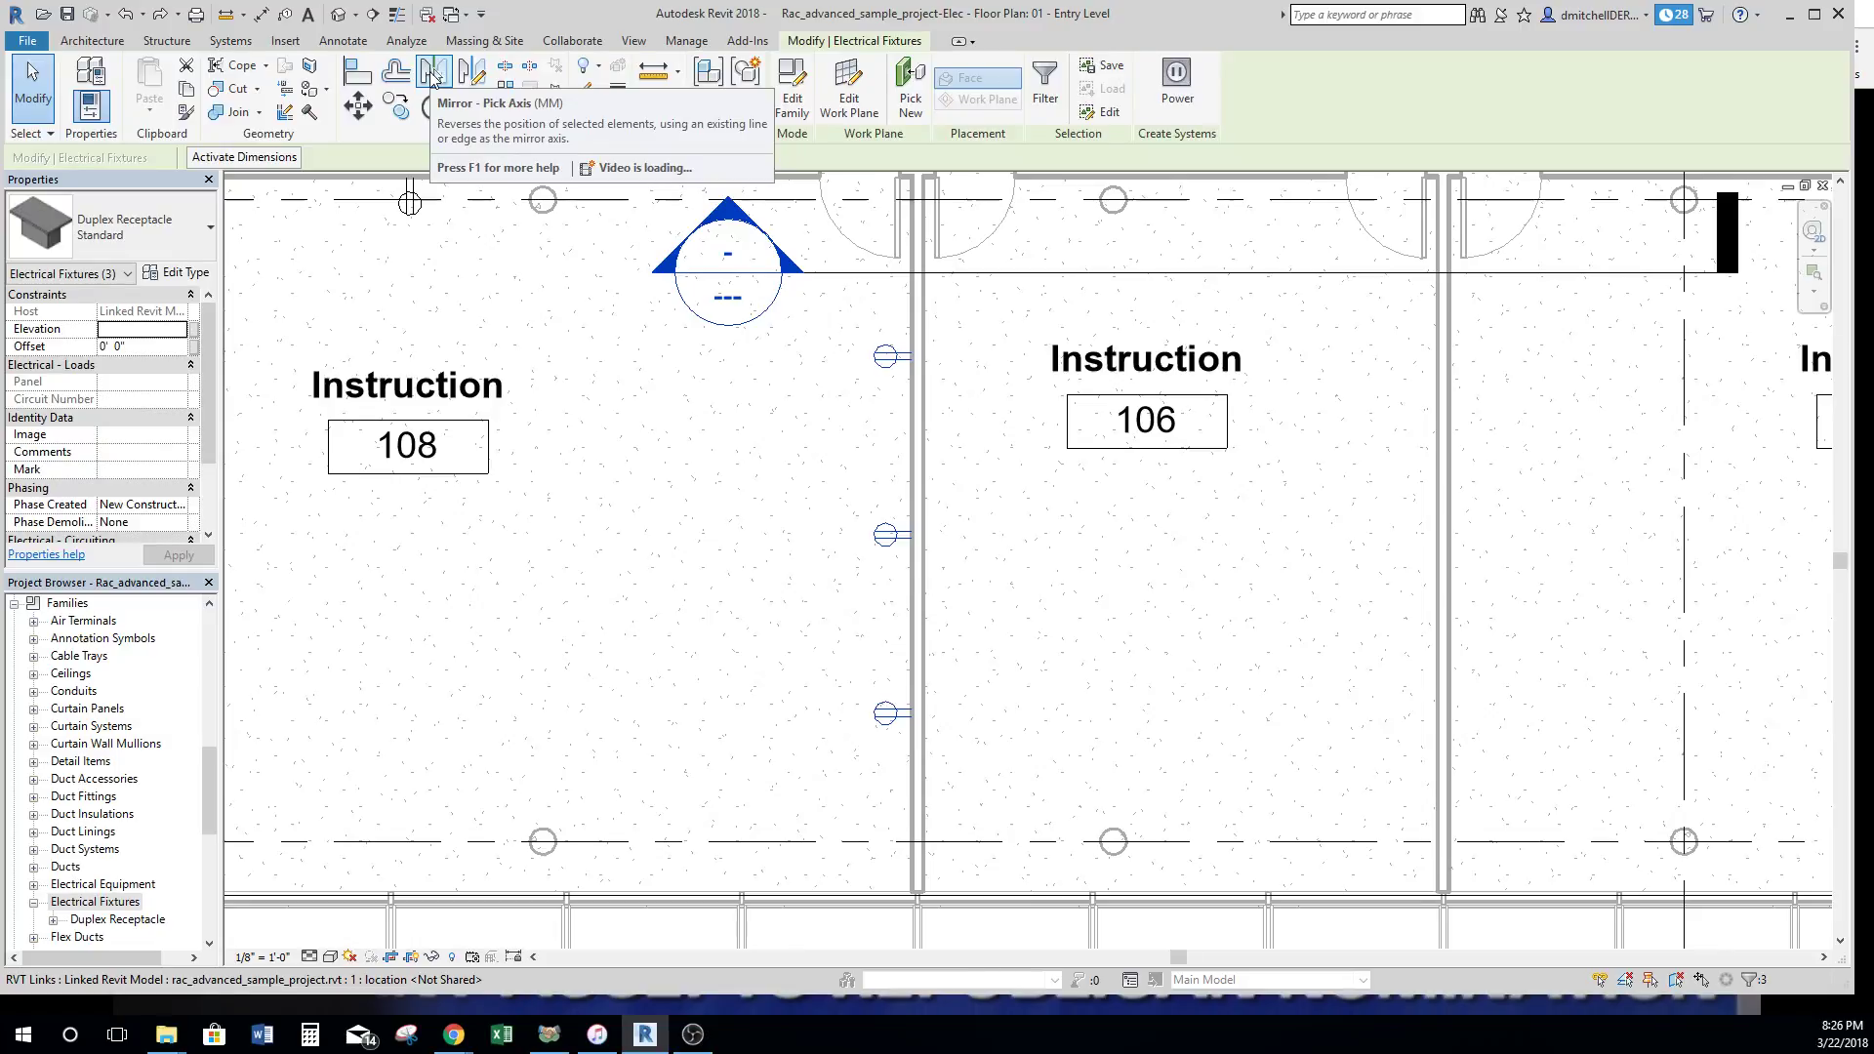
pyautogui.click(433, 76)
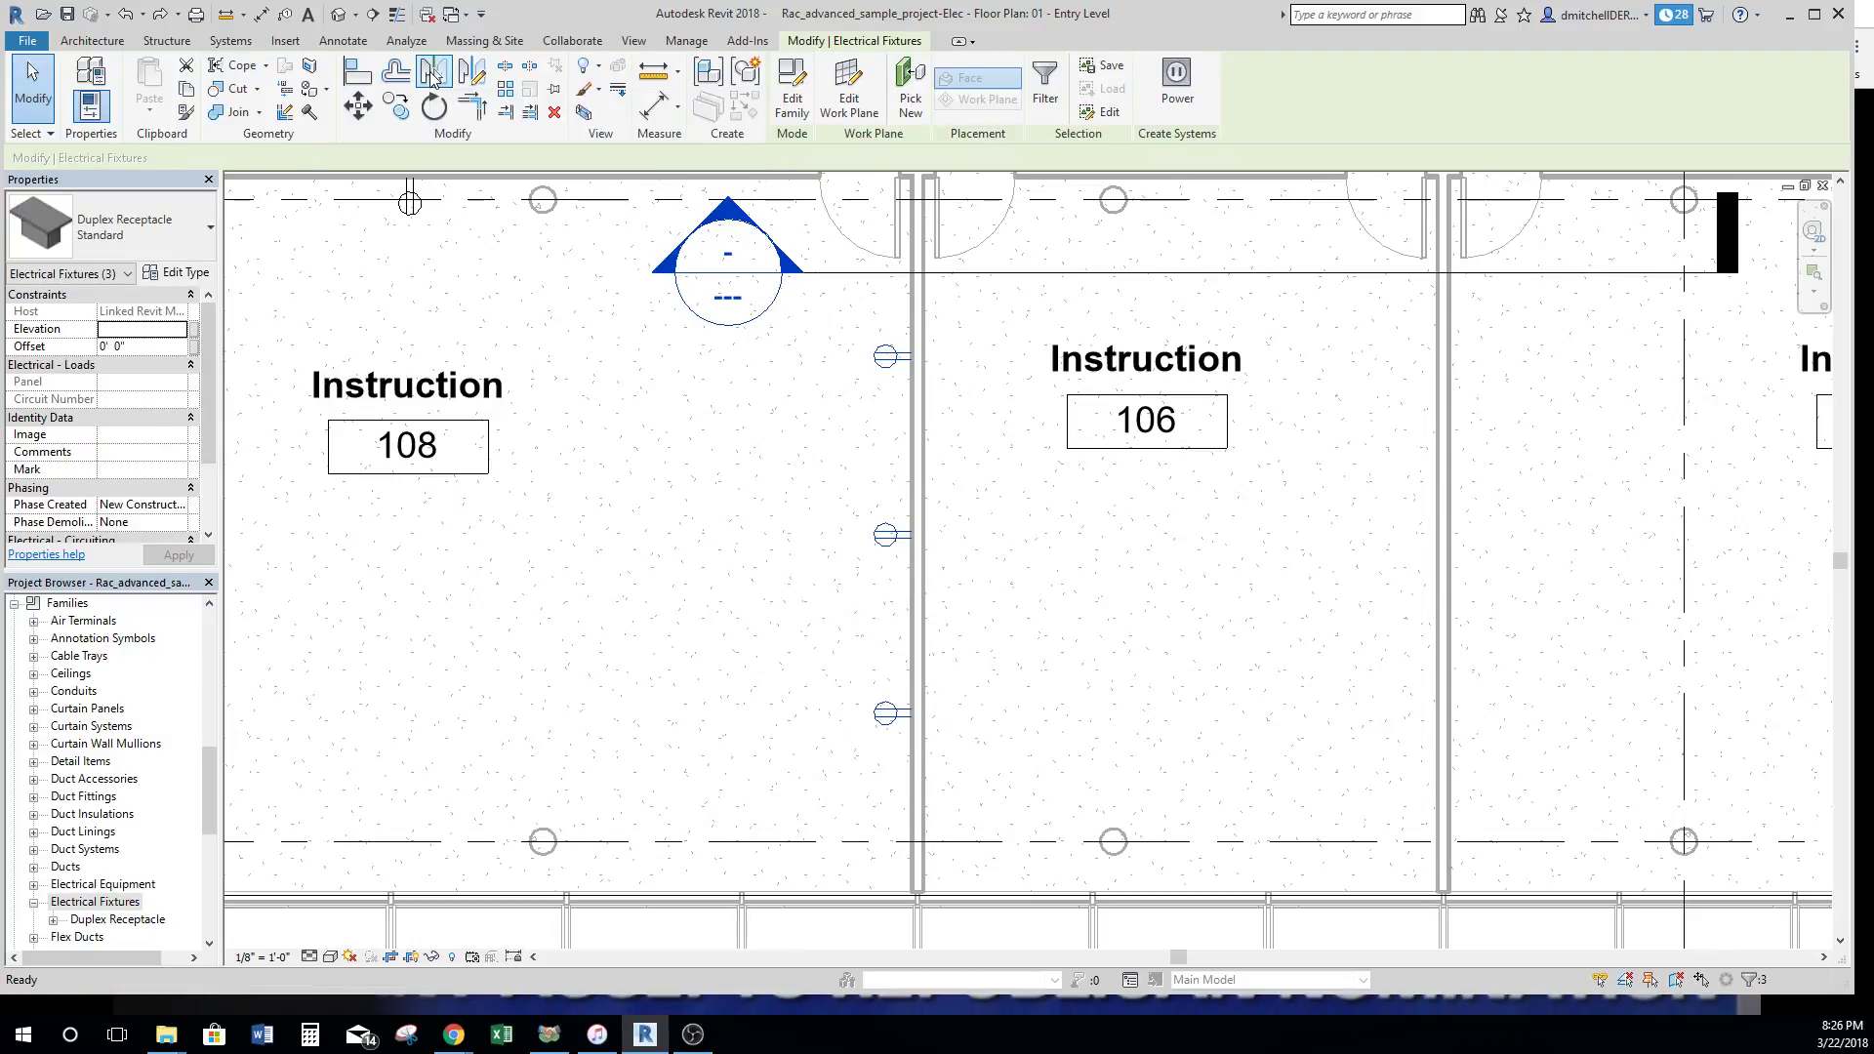
pyautogui.click(915, 303)
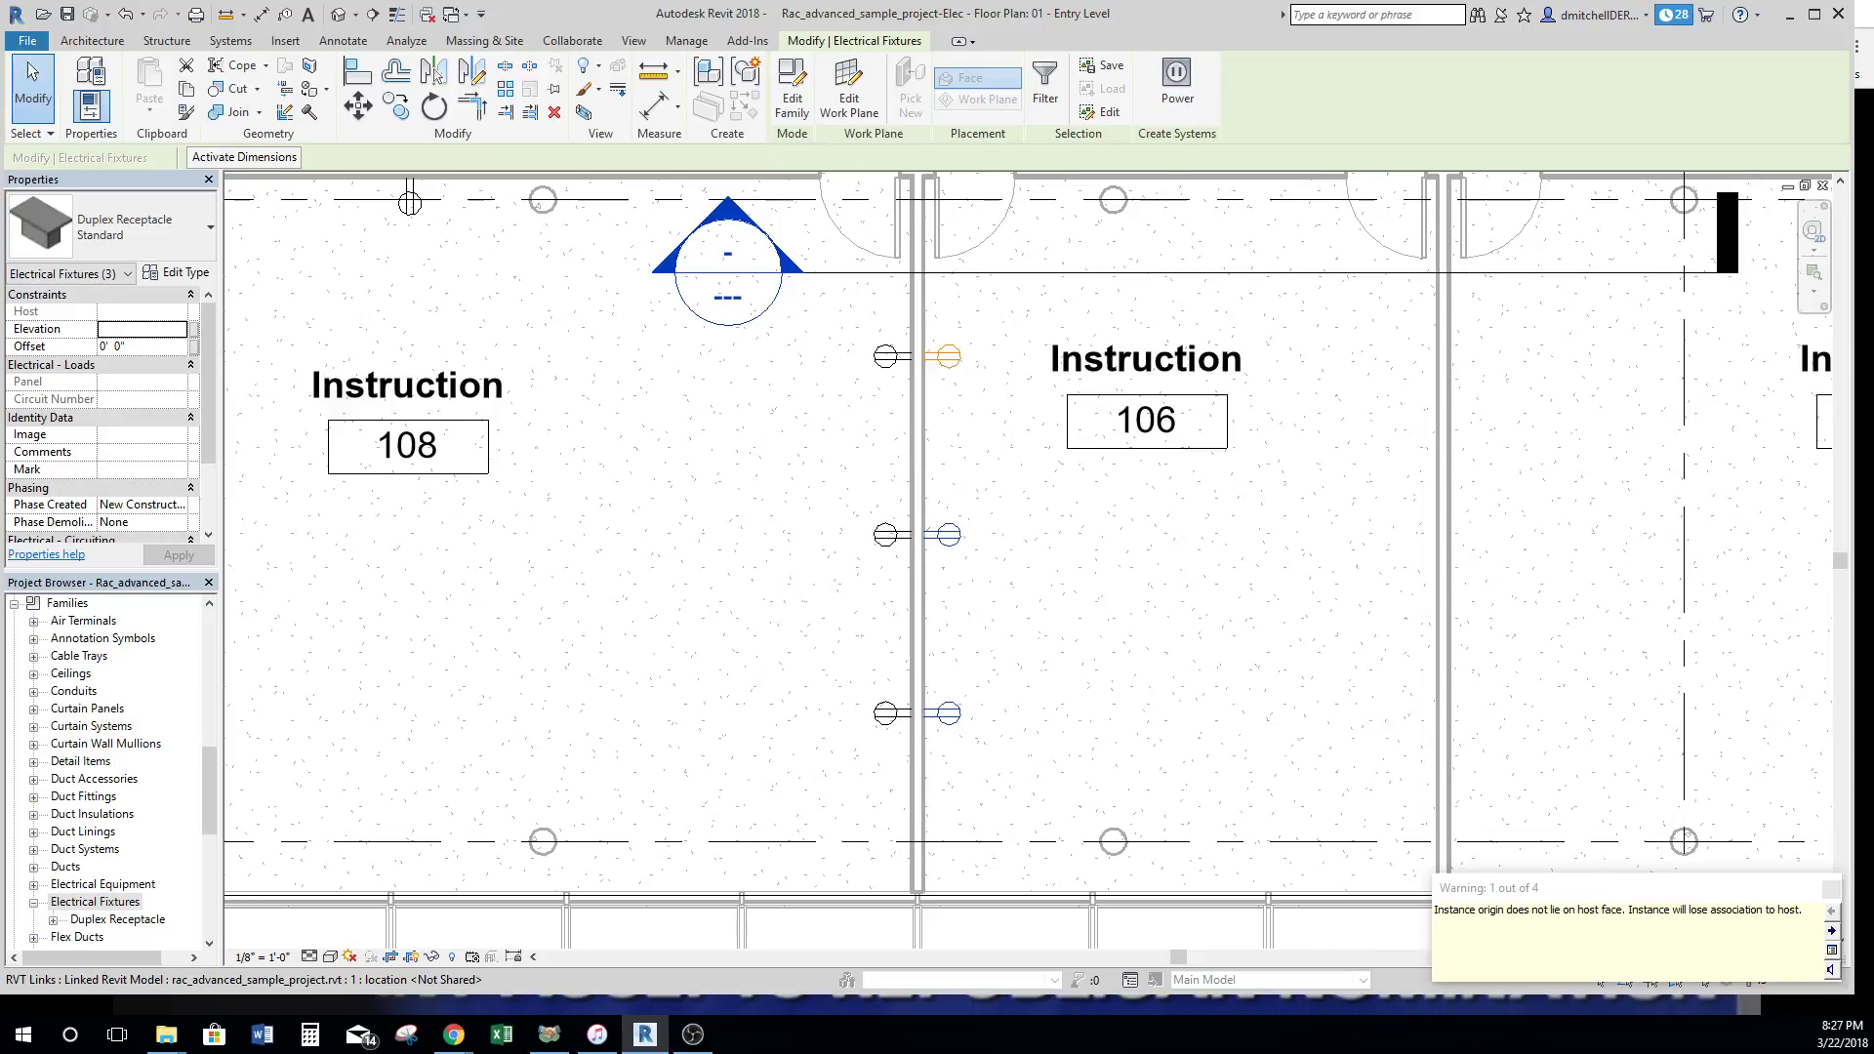
pyautogui.click(1066, 619)
# Select the three mirrored receptacles in room 106 and nudge them one large increment down the wall, staggering them from those in room 108.
pyautogui.click(945, 357)
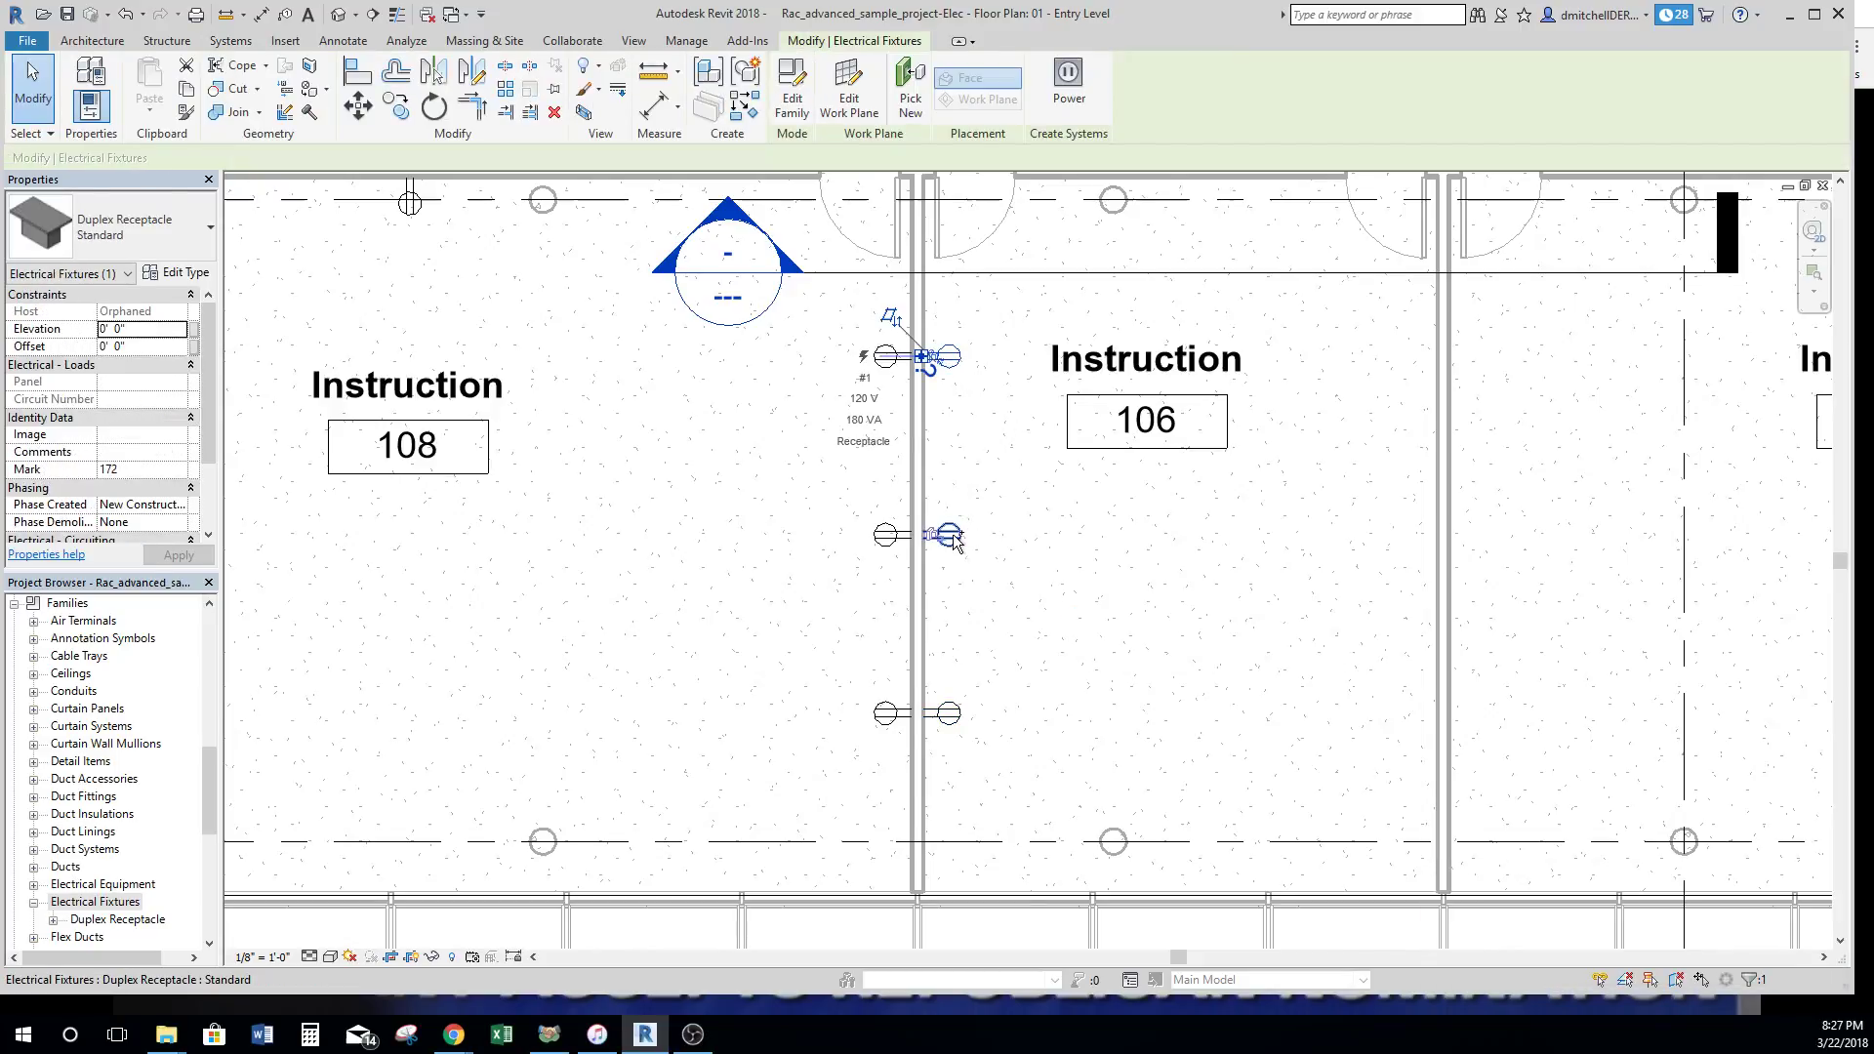
pyautogui.keyDown('ctrl'); pyautogui.click(953, 537); pyautogui.keyUp('ctrl')
pyautogui.keyDown('ctrl'); pyautogui.click(959, 695); pyautogui.keyUp('ctrl')
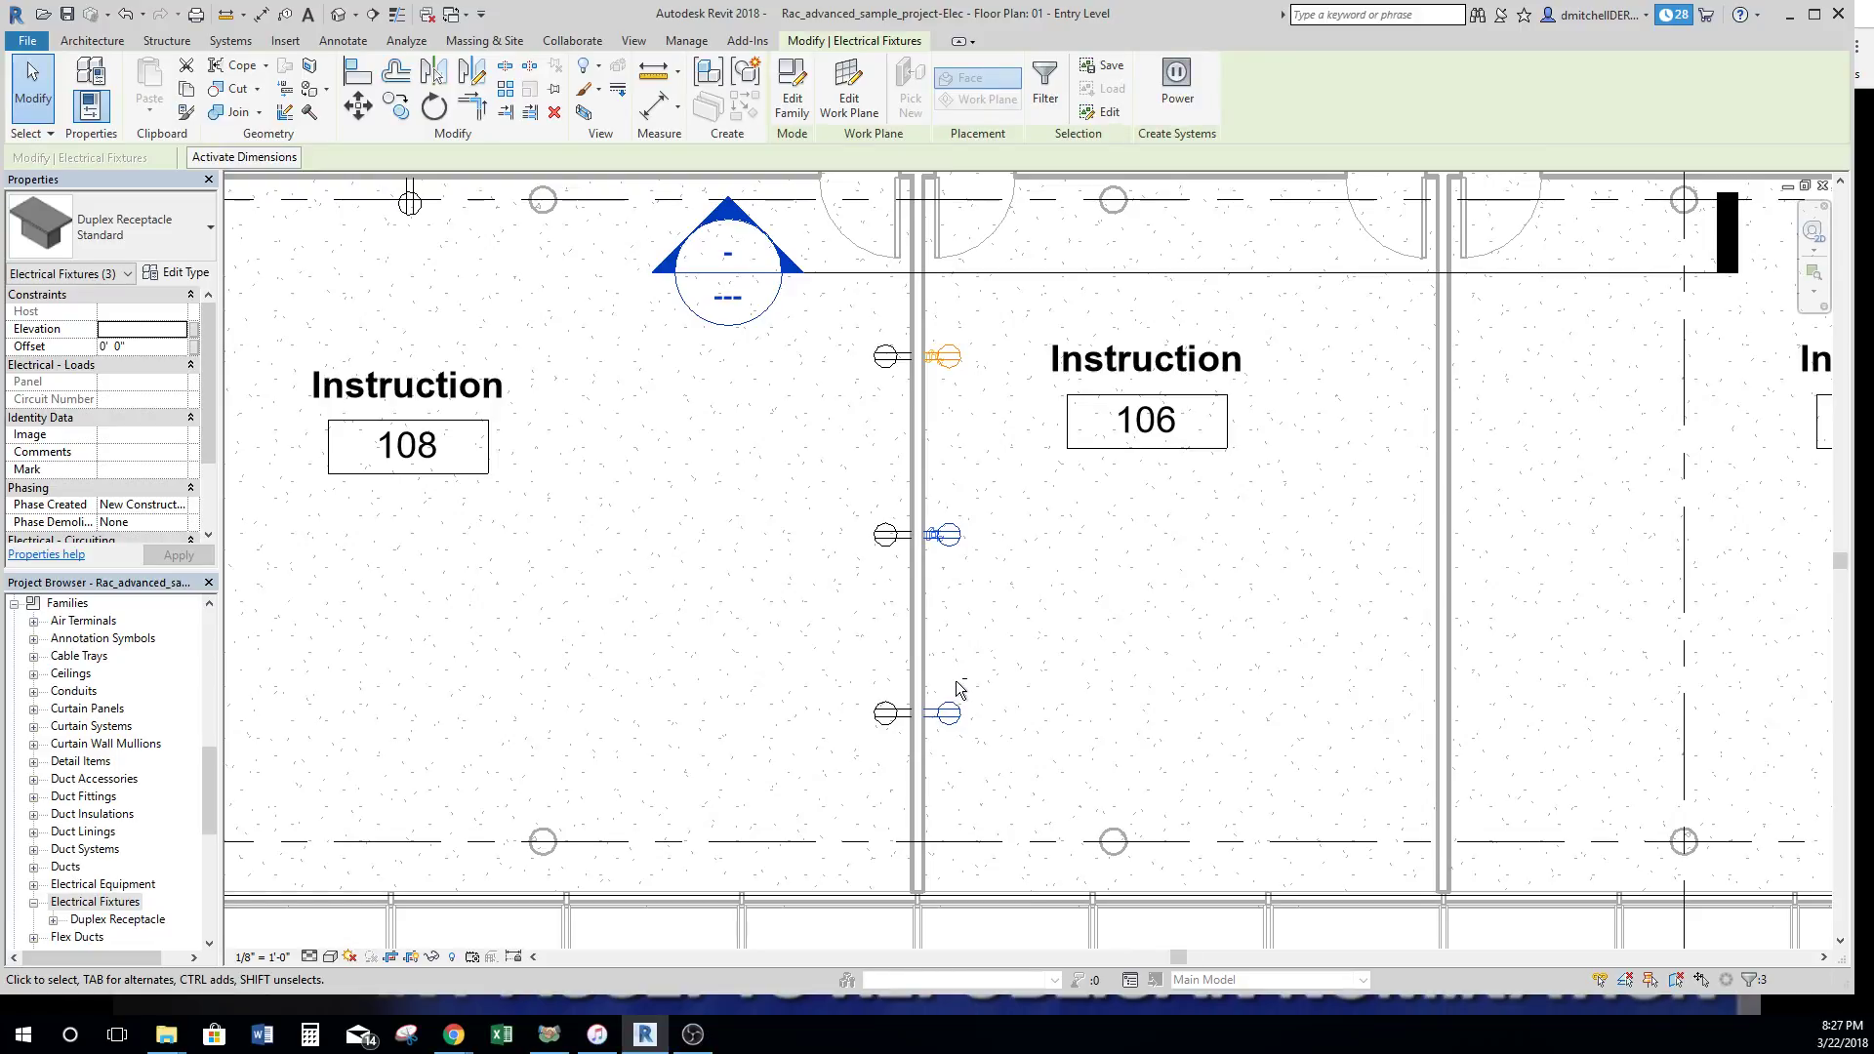
pyautogui.hotkey('shift', 'Down')
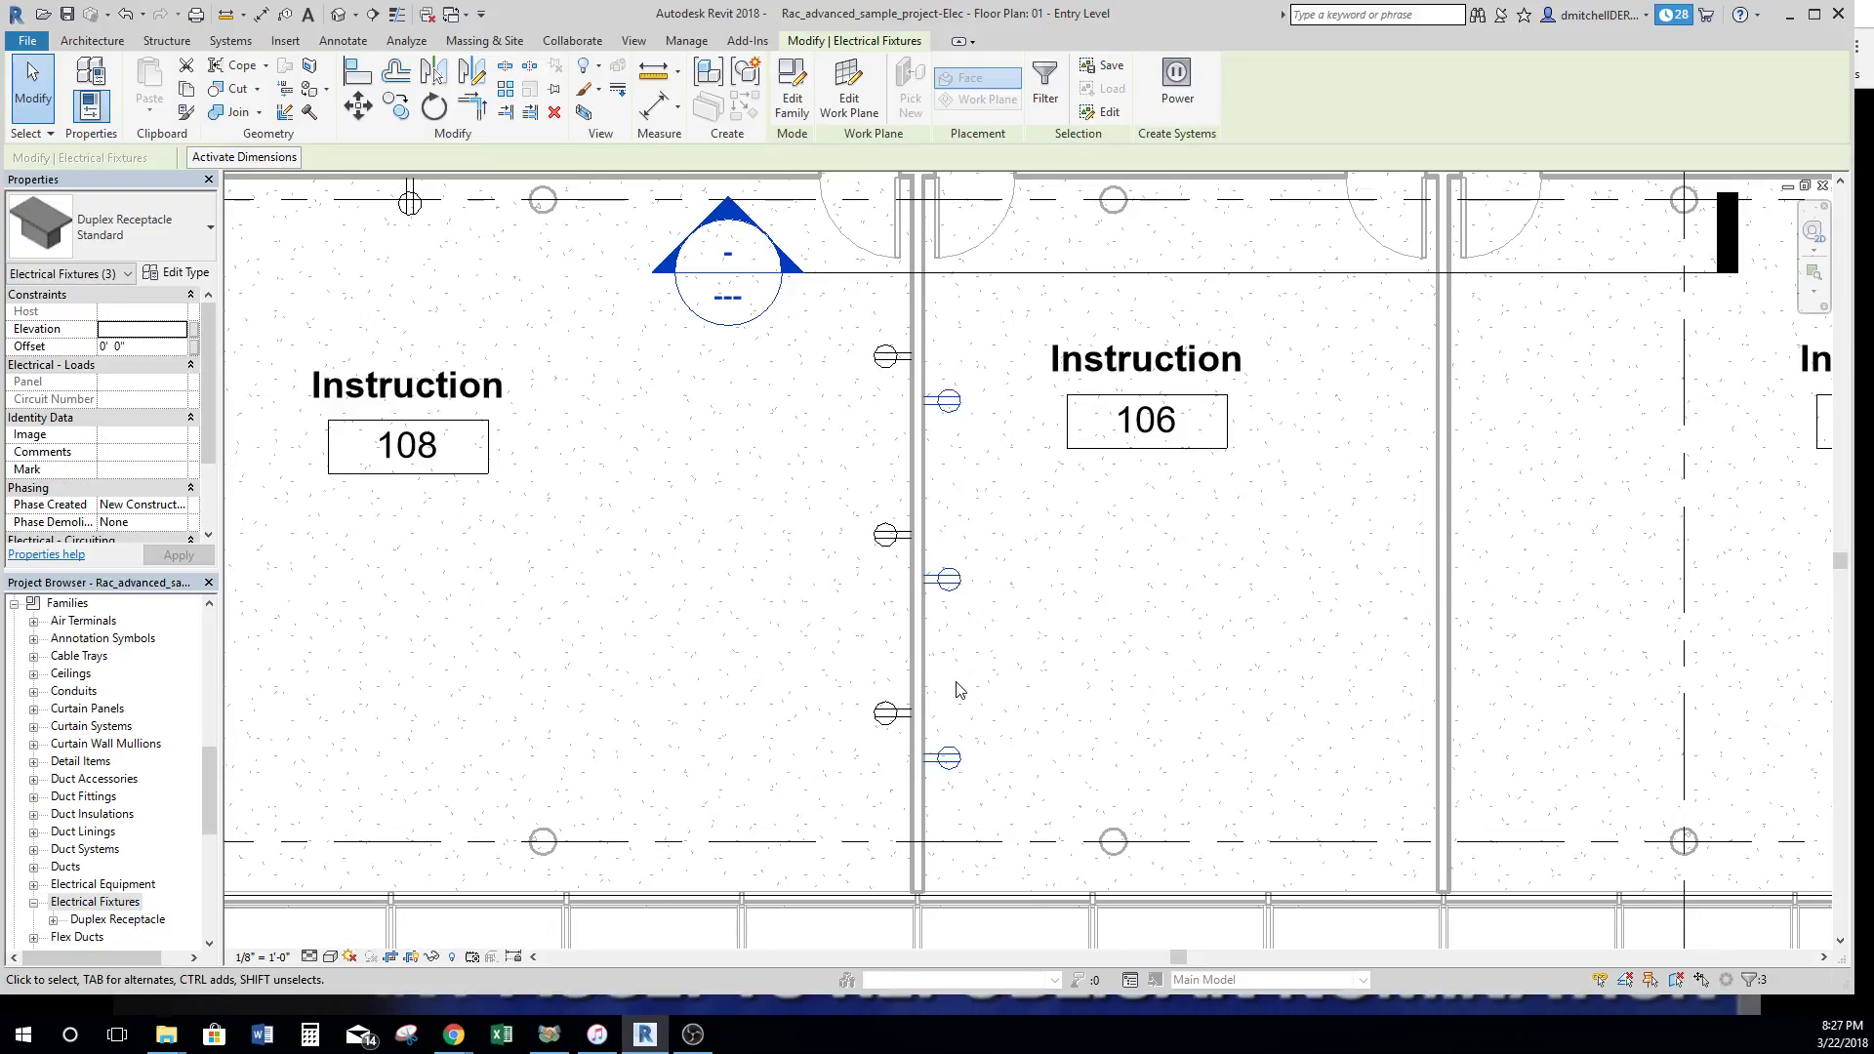
pyautogui.press('Down')
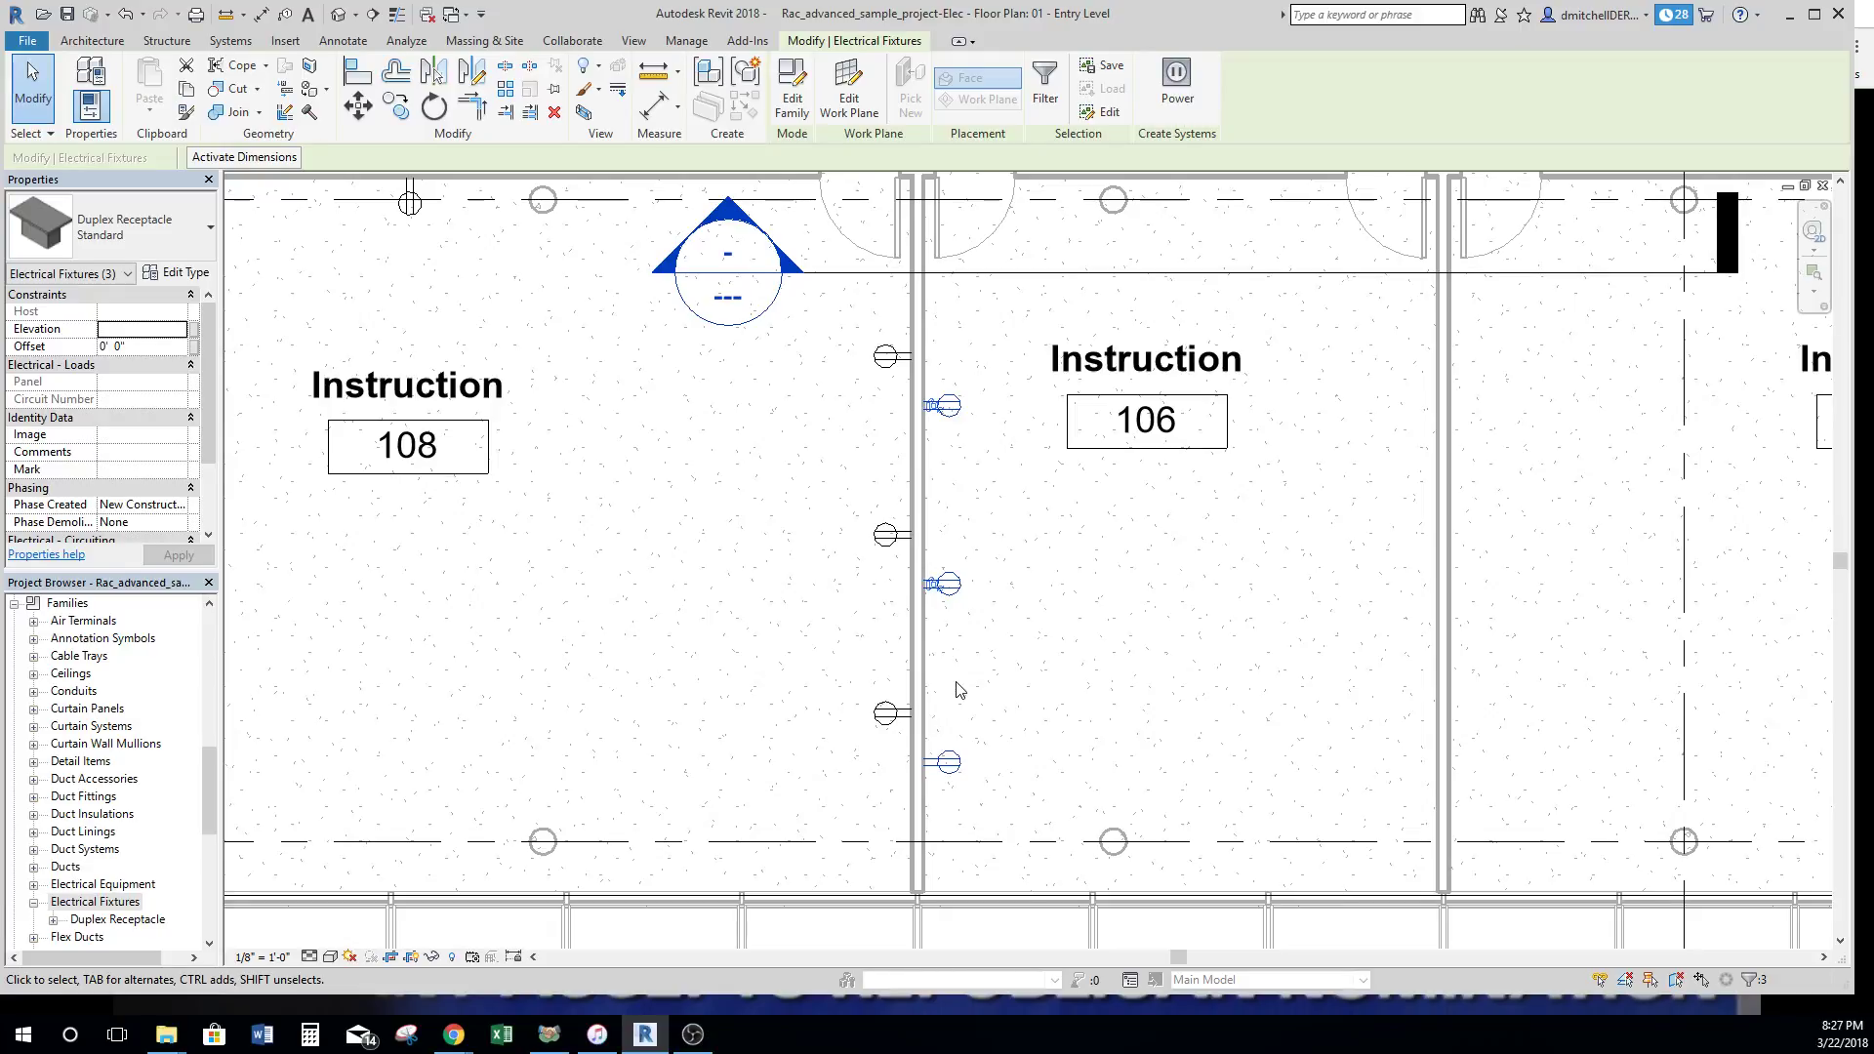
pyautogui.hotkey('shift', 'Up')
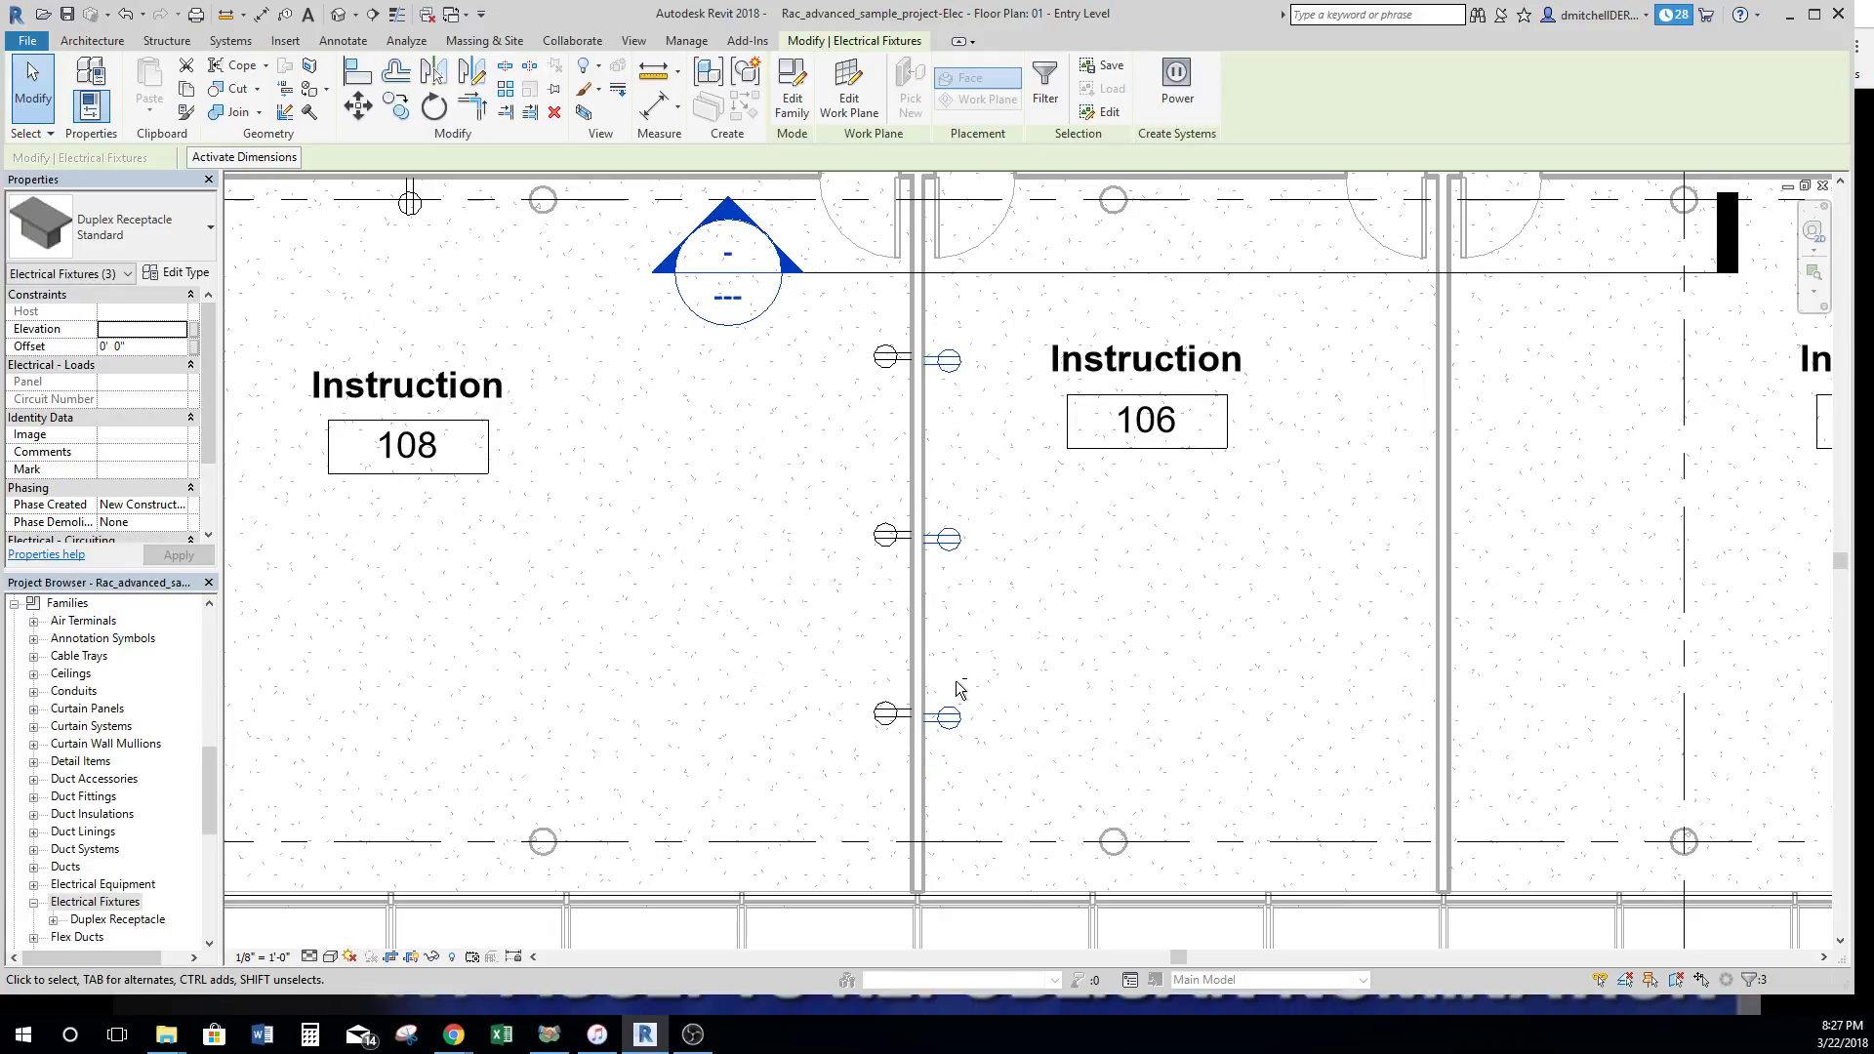
pyautogui.press('Up')
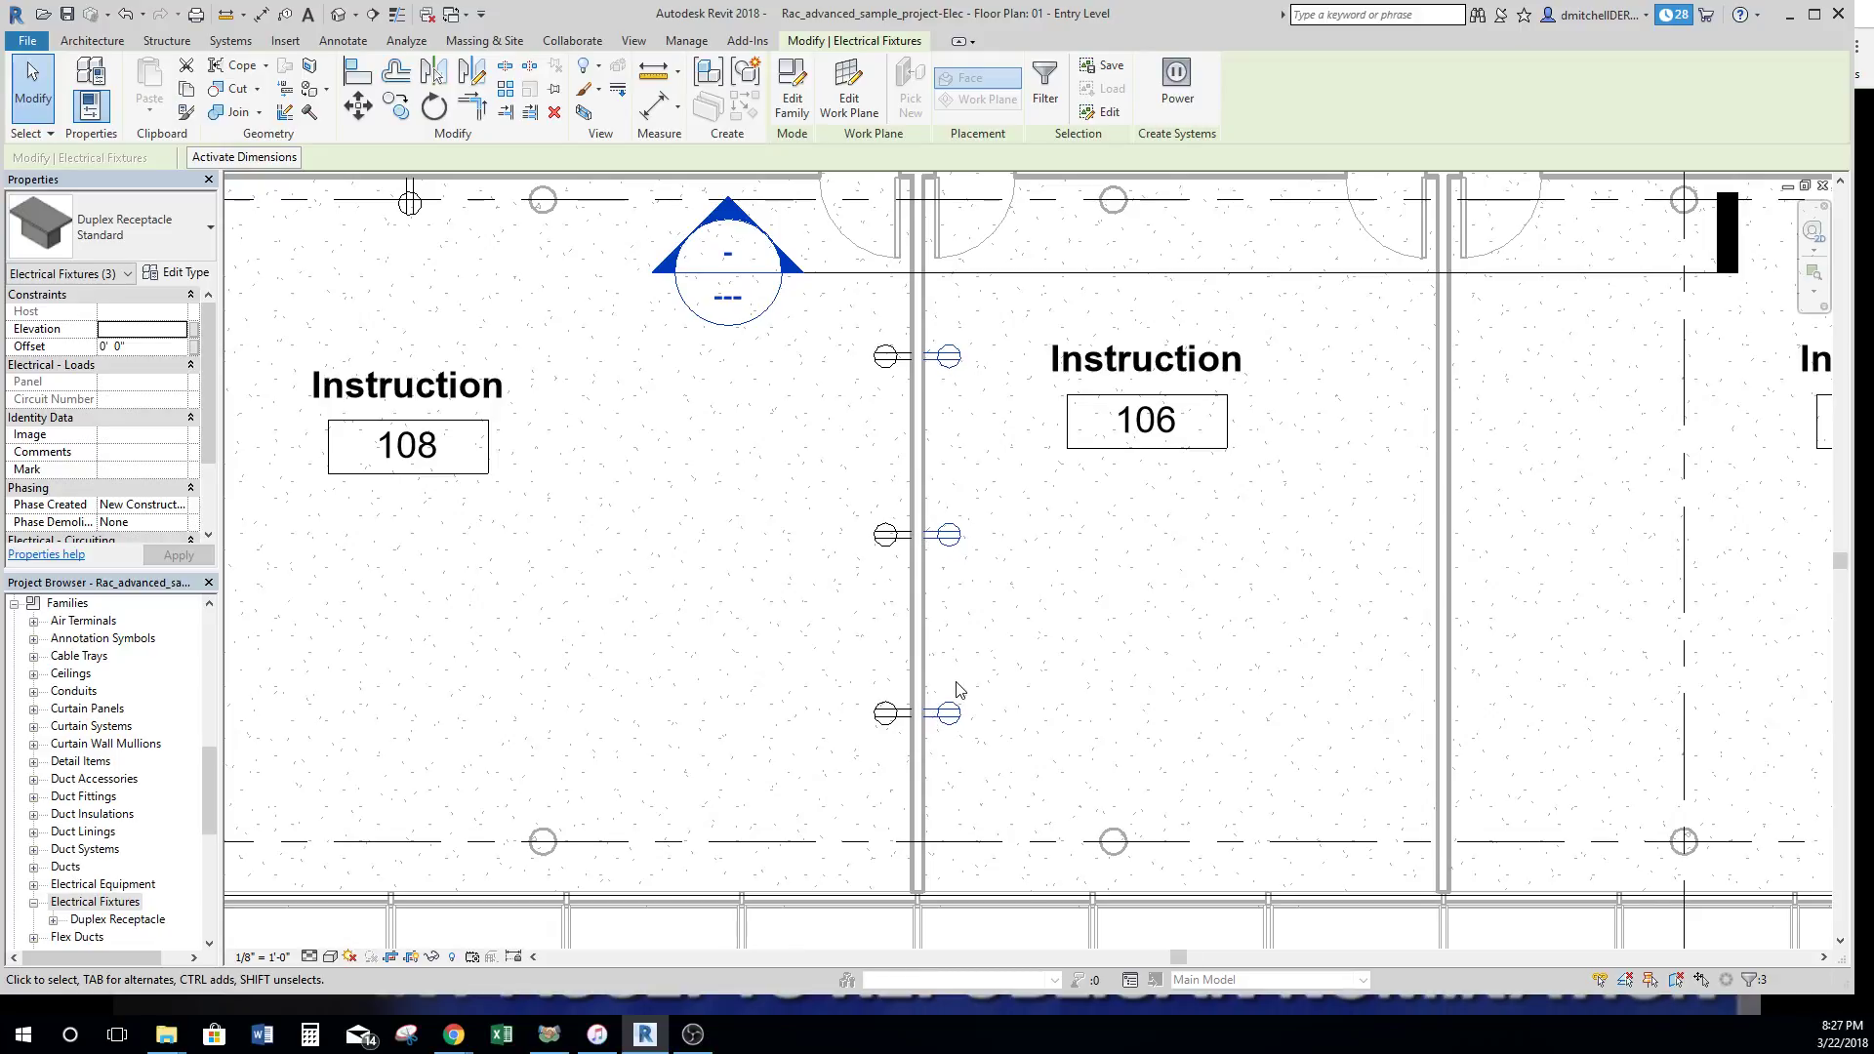
pyautogui.hotkey('shift', 'Down')
pyautogui.press('Escape')
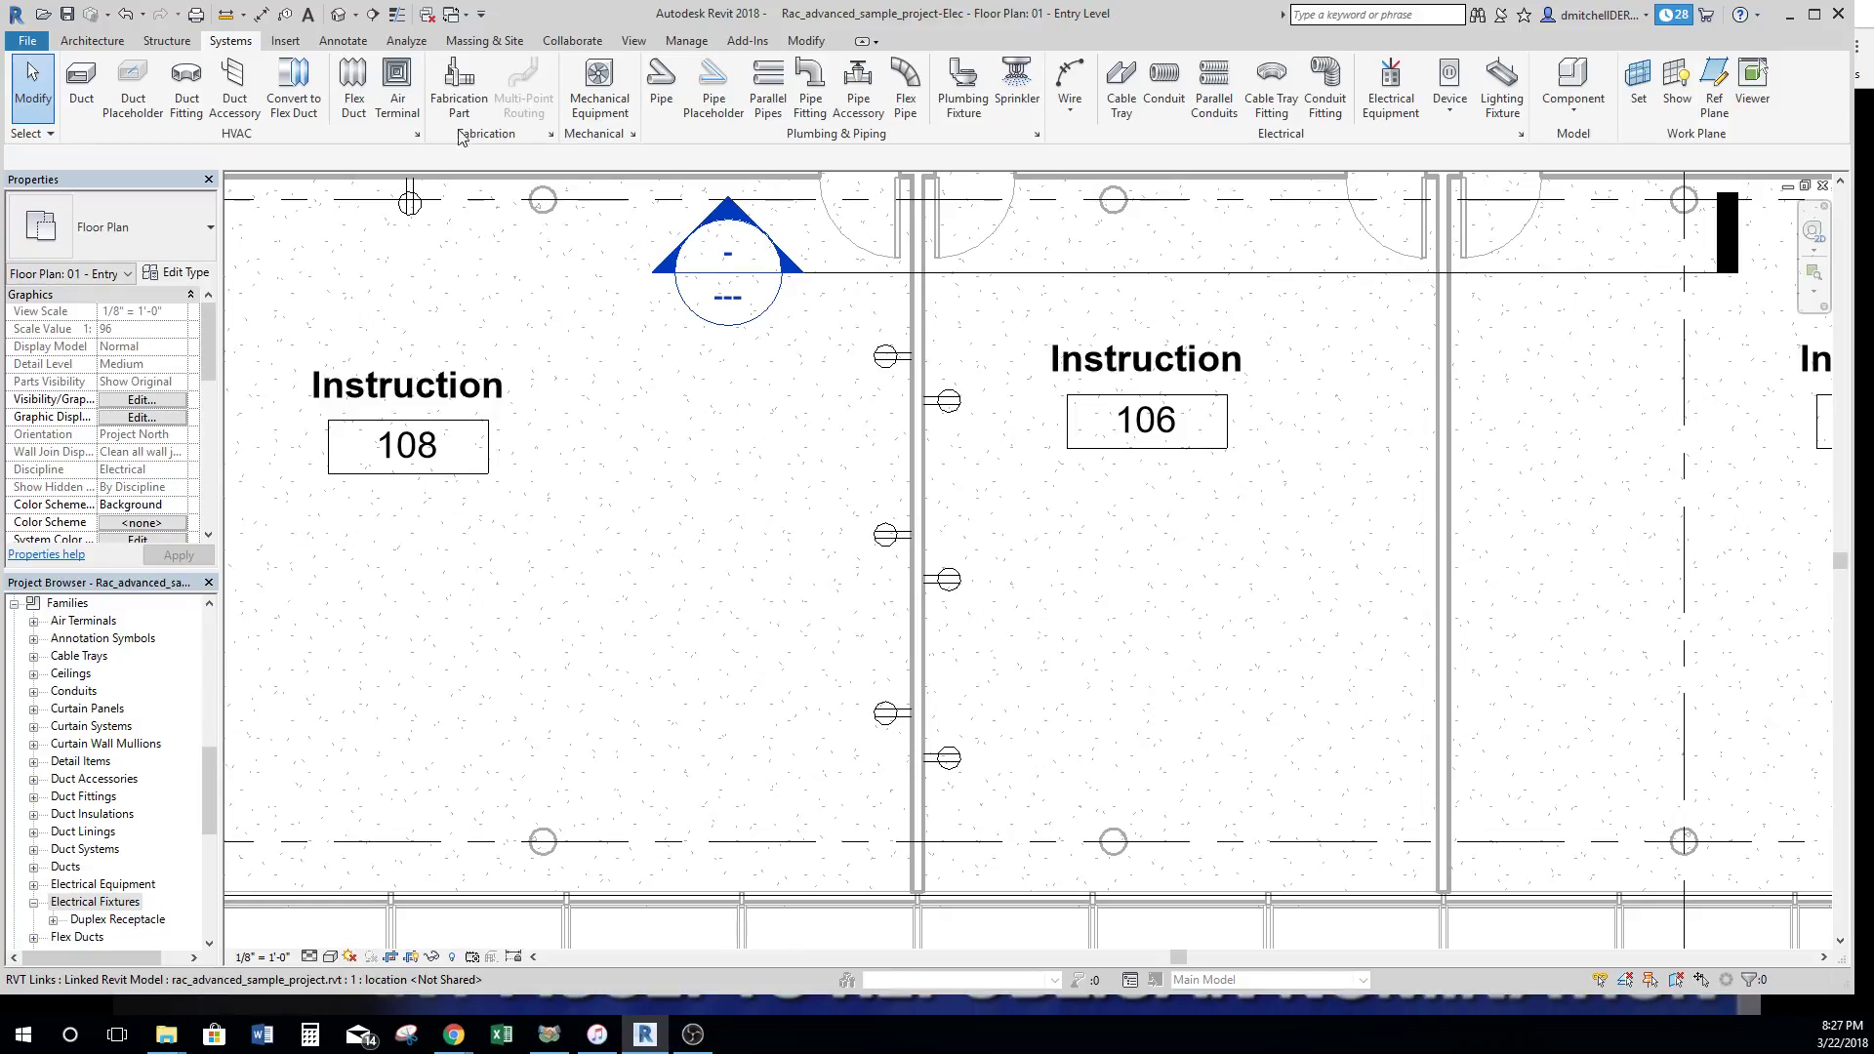
# Place an aligned dimension between the uppermost room 108 receptacle and the uppermost room 106 receptacle.
pyautogui.click(261, 15)
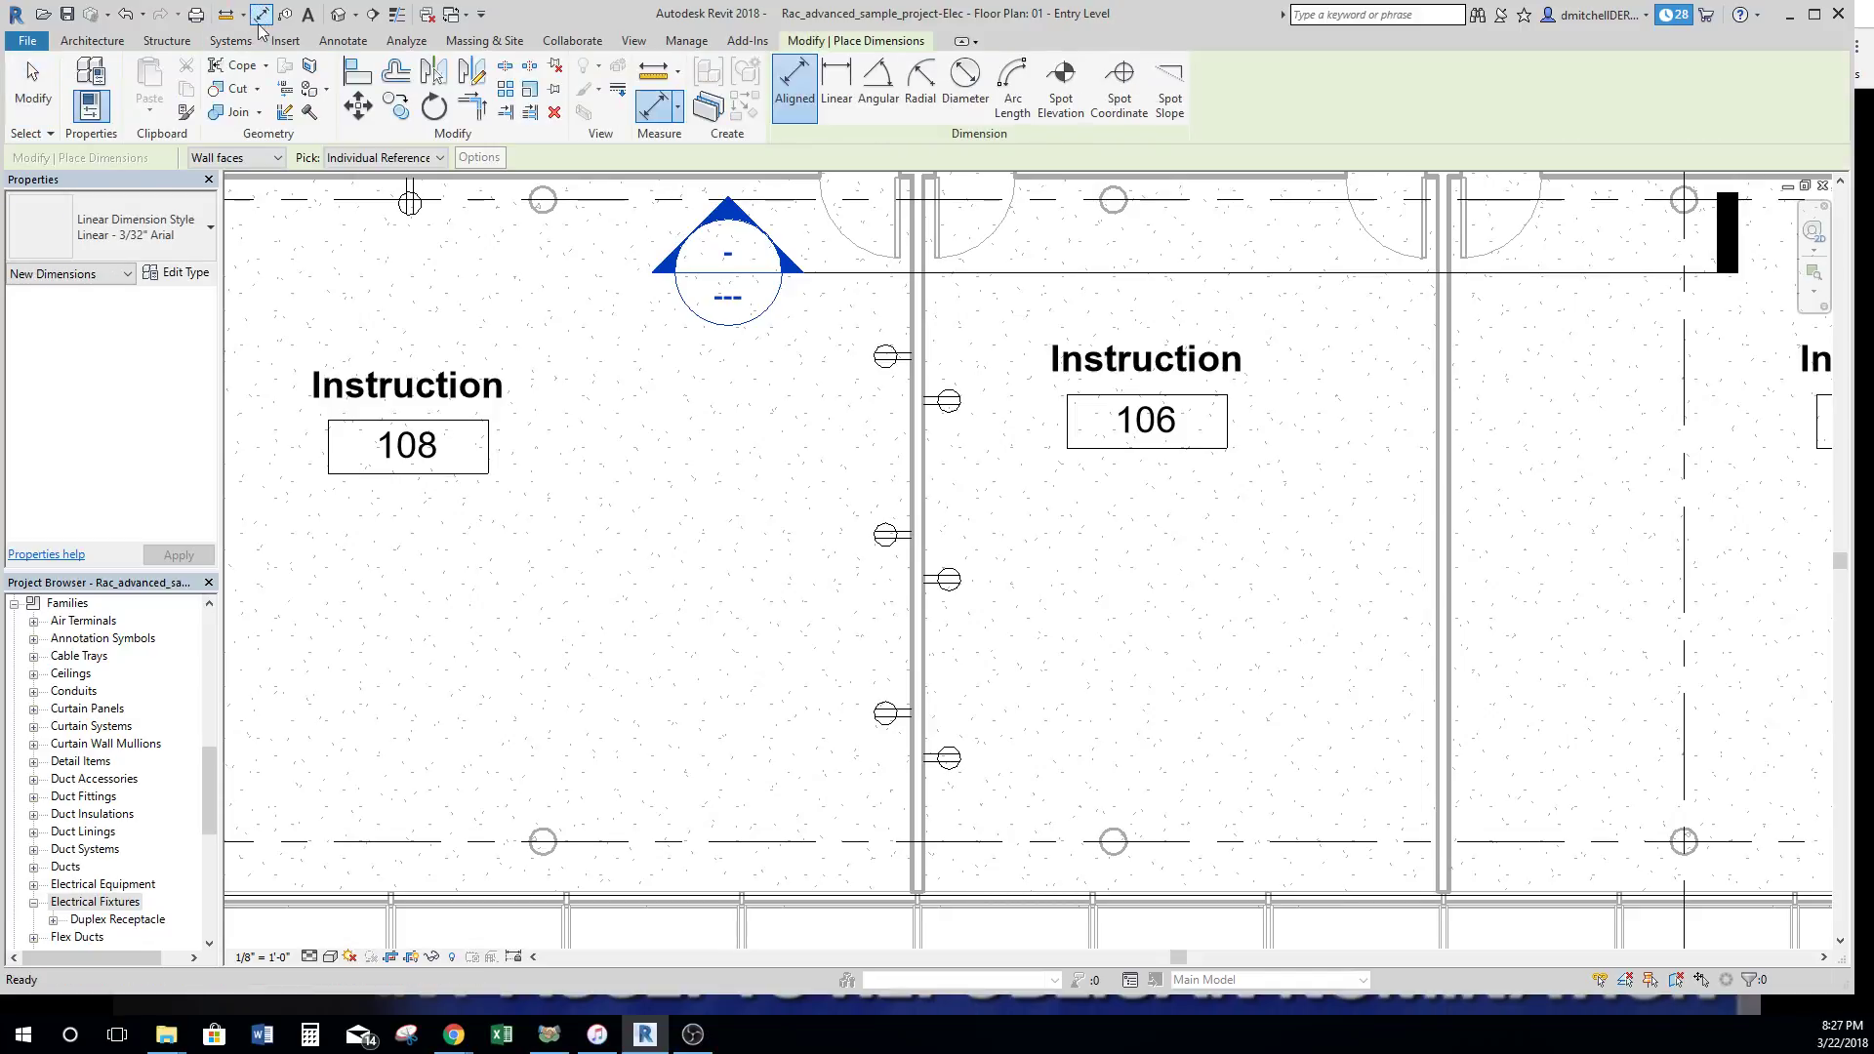
pyautogui.click(917, 389)
pyautogui.click(926, 401)
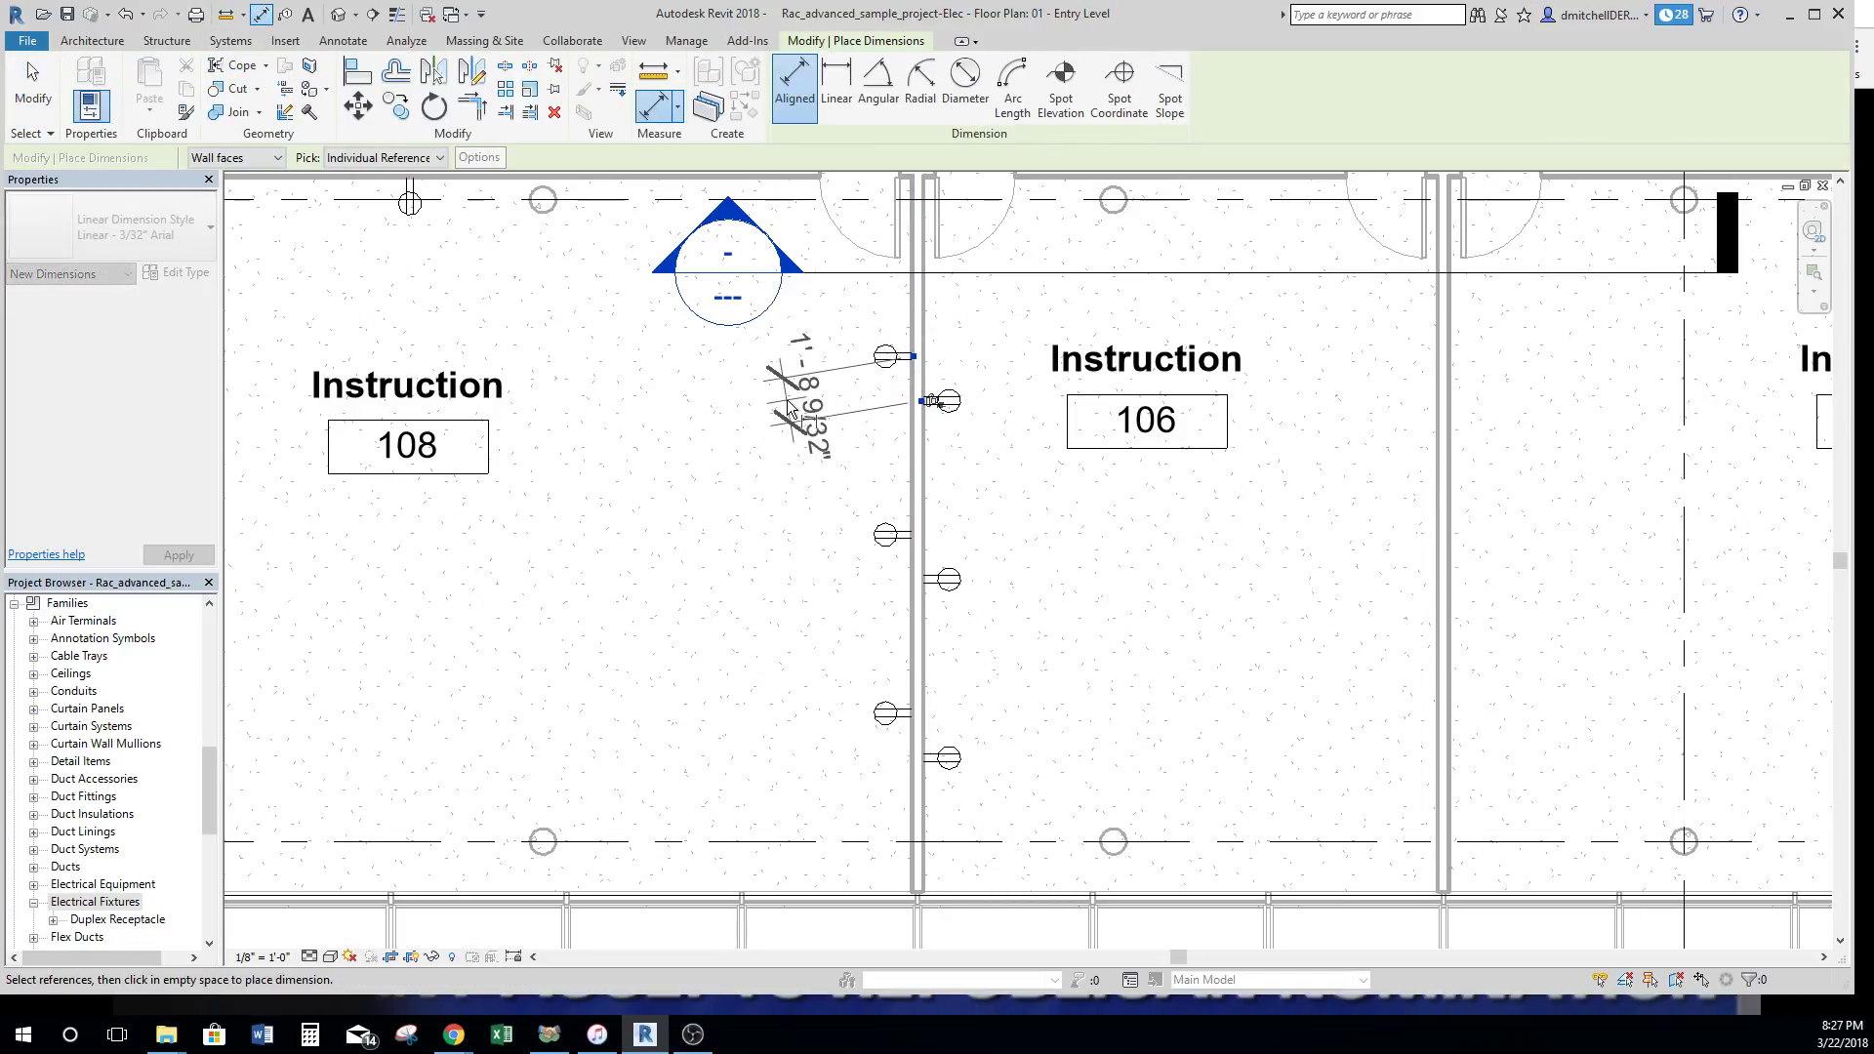
pyautogui.press('Escape')
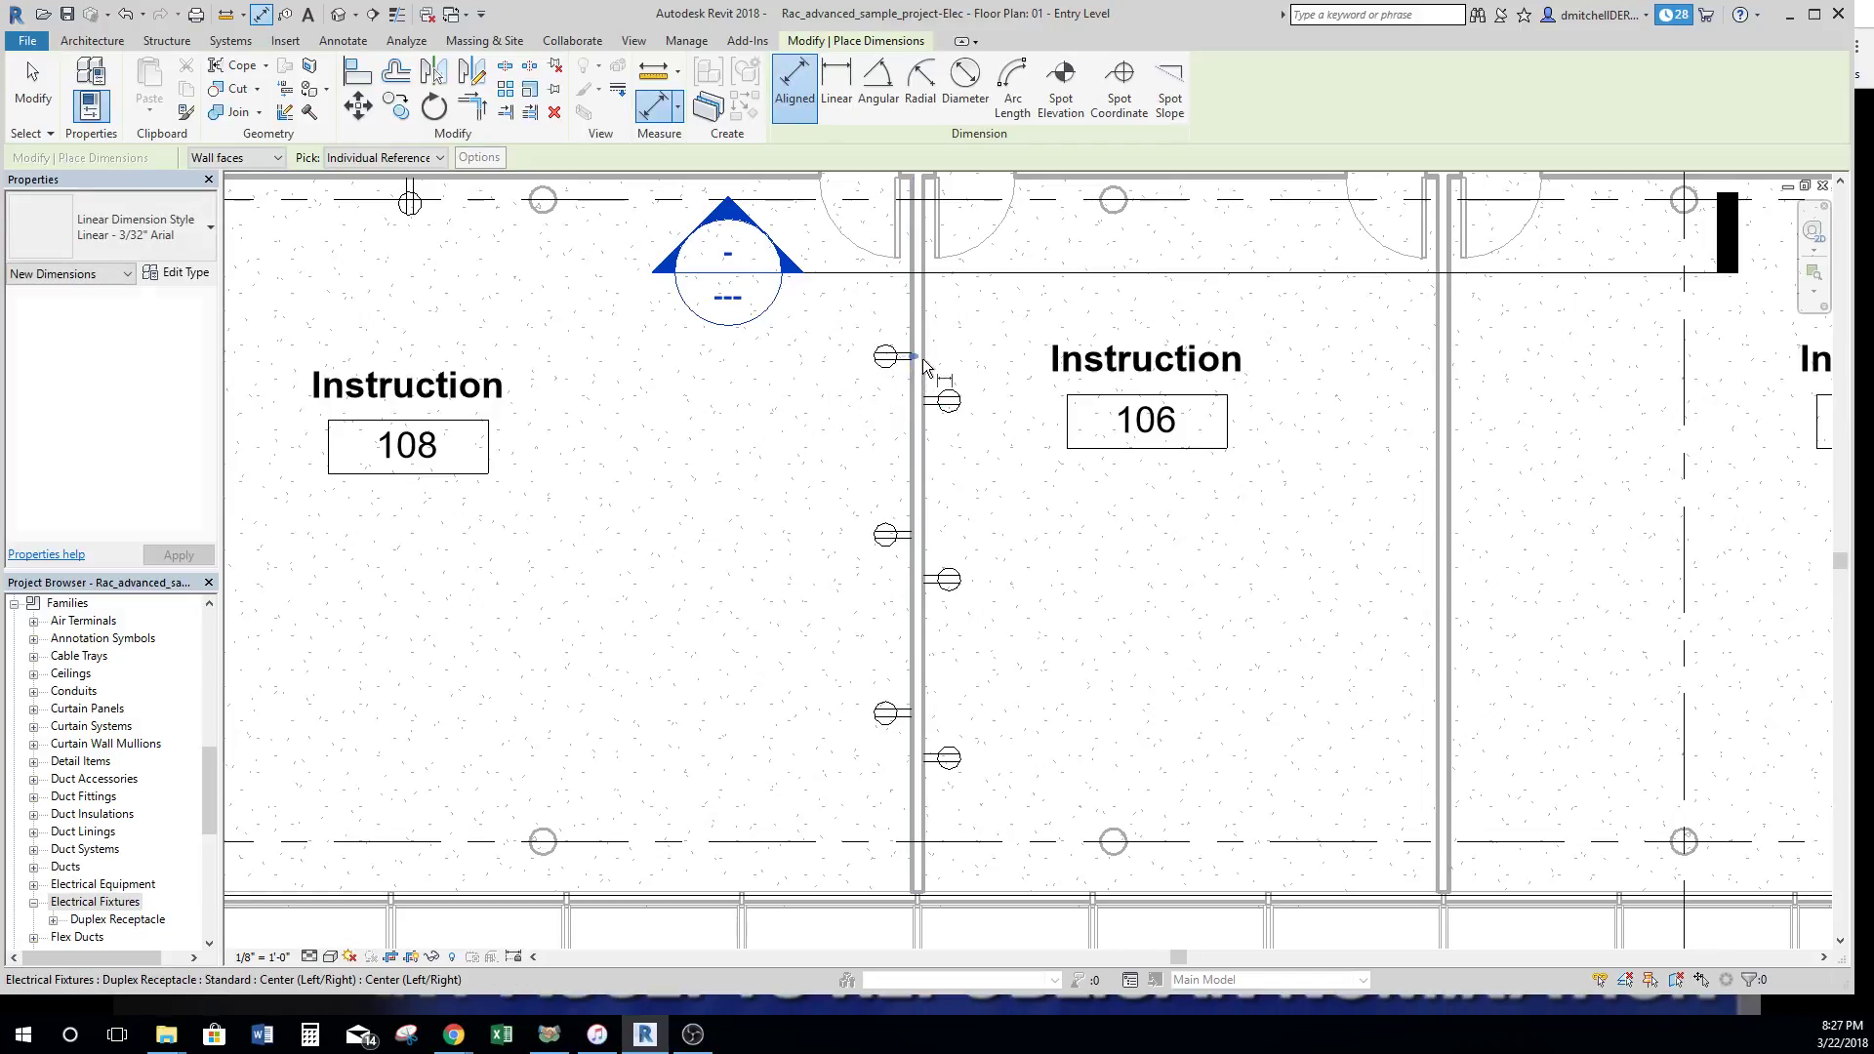
pyautogui.click(945, 401)
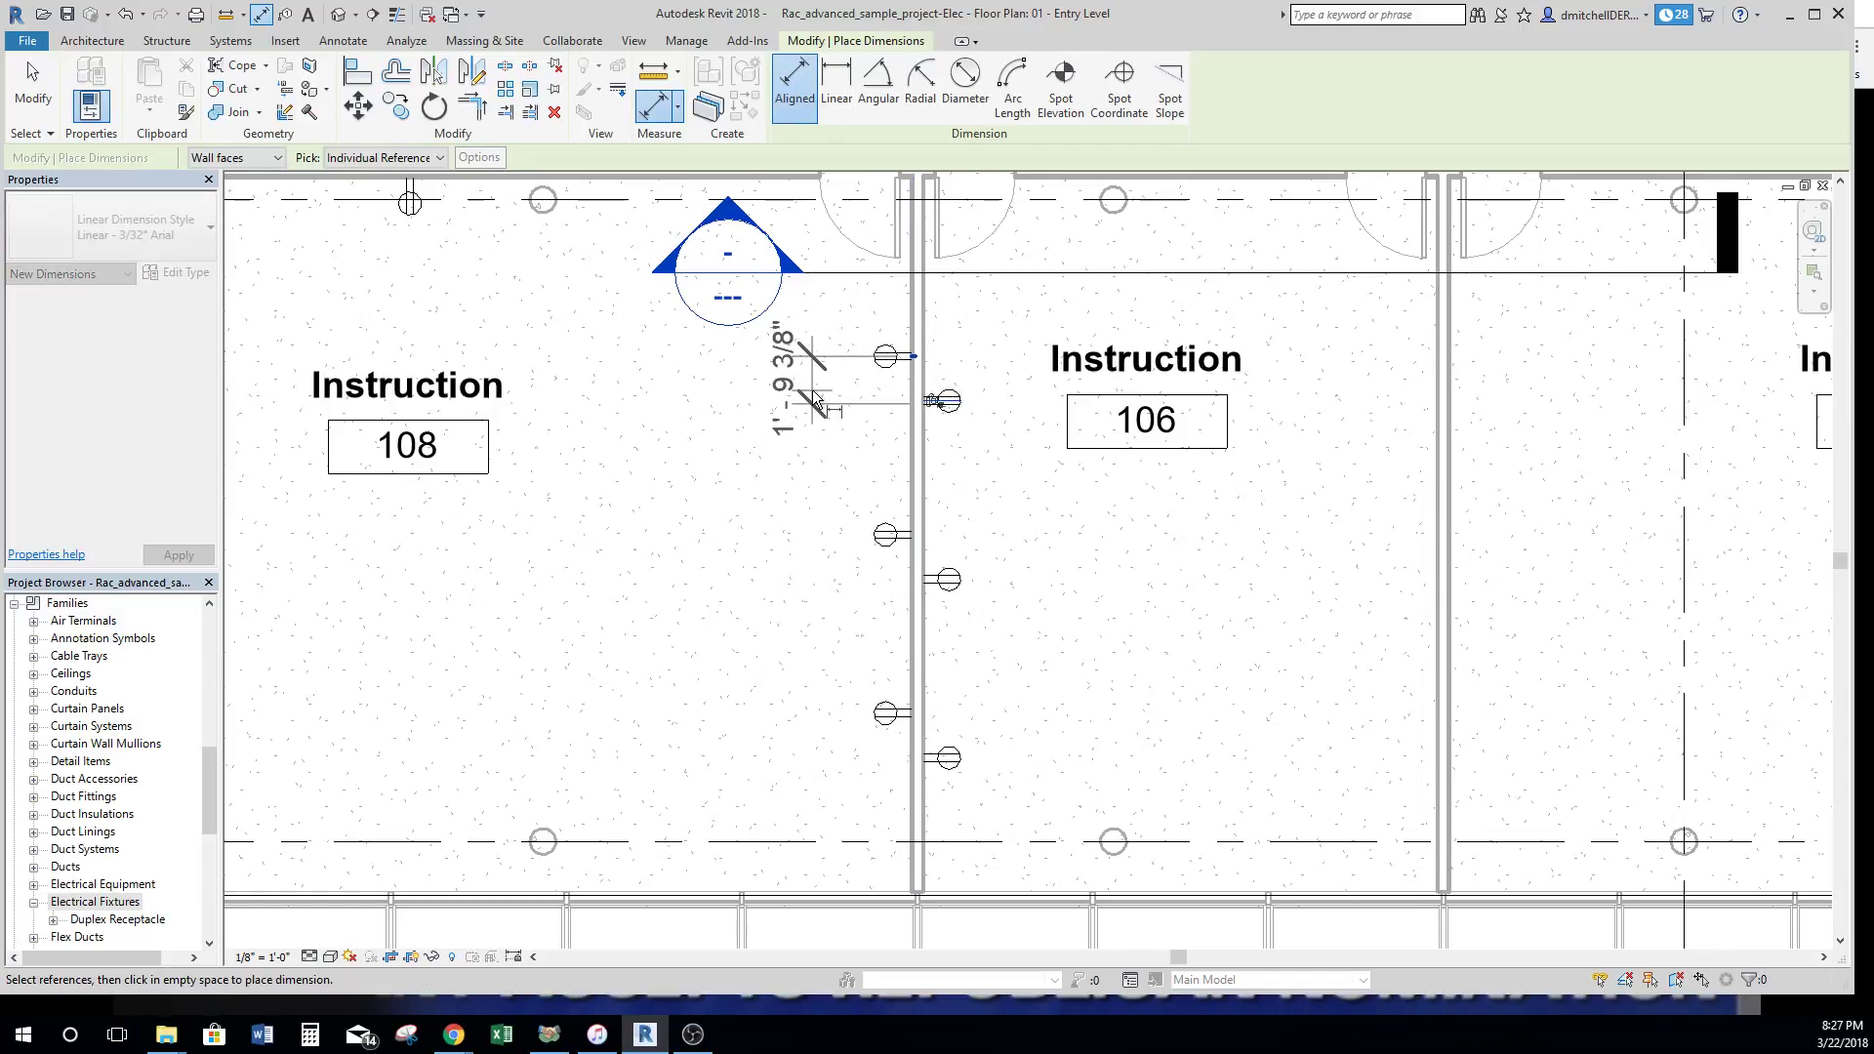
pyautogui.click(816, 402)
pyautogui.press('Escape')
pyautogui.press('Escape')
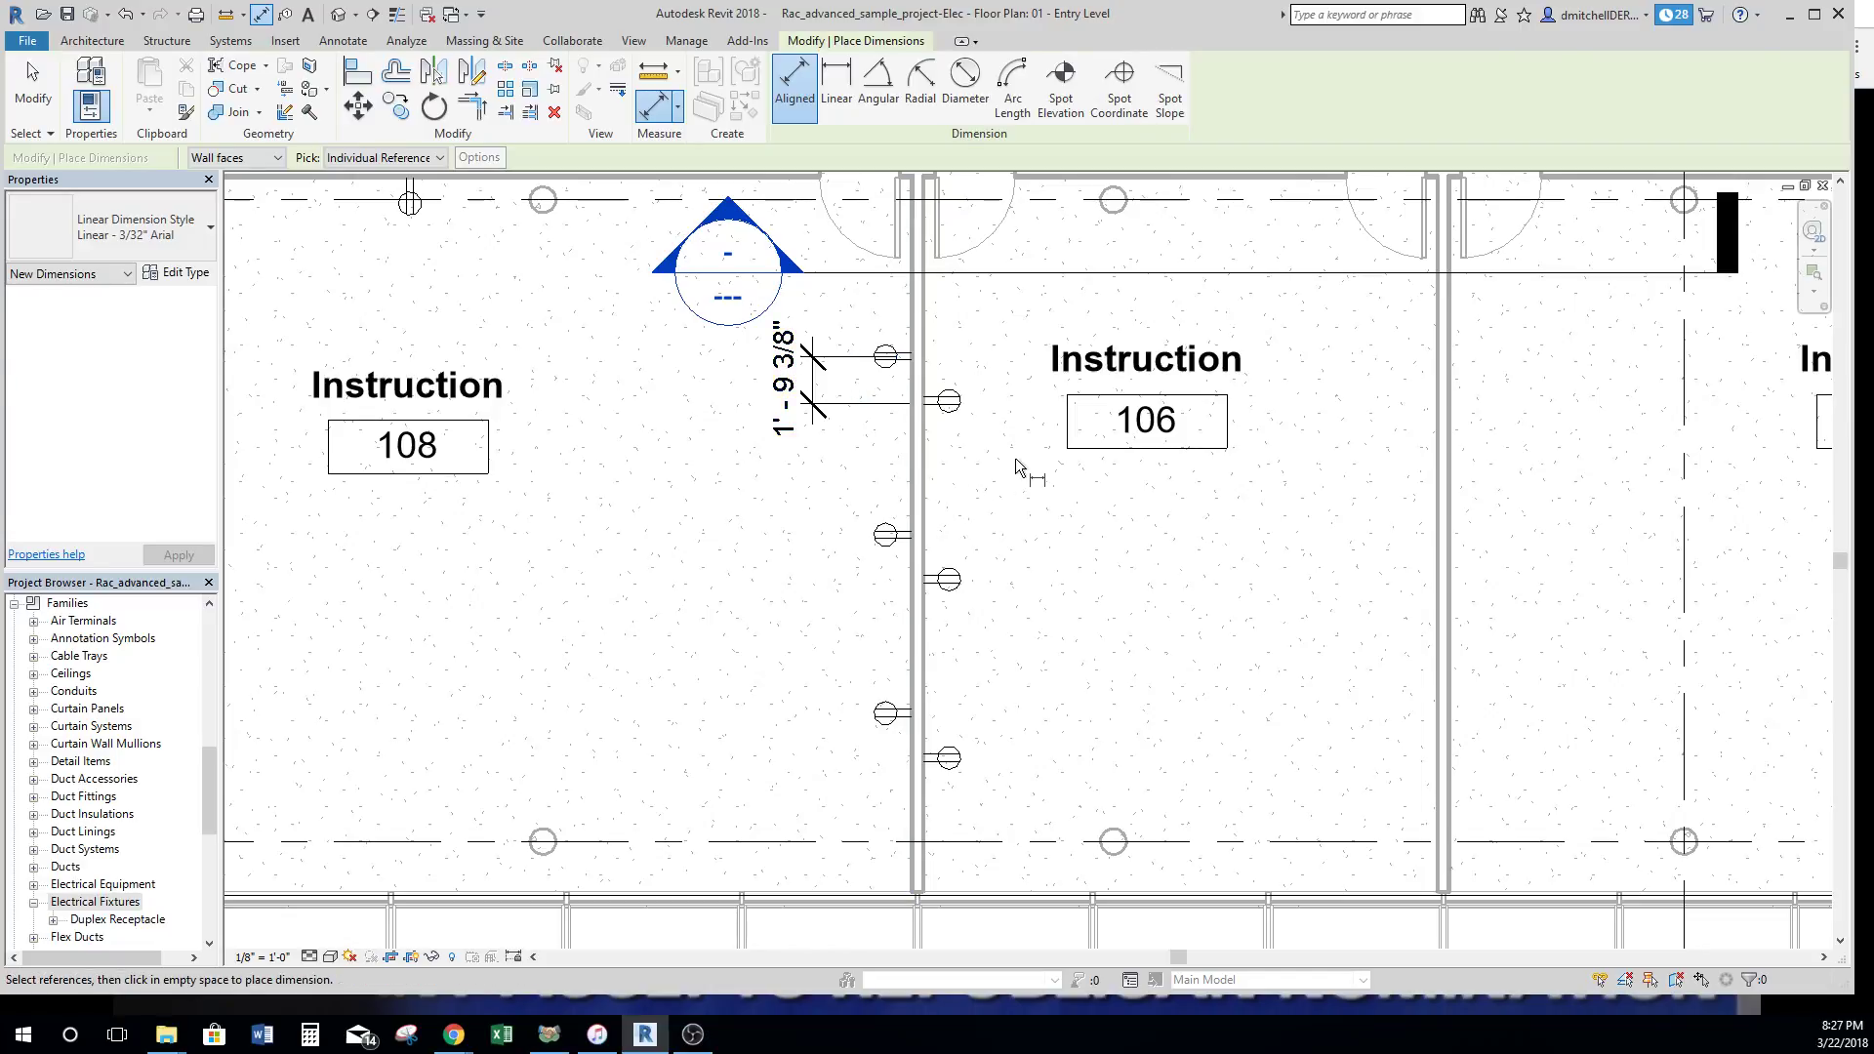
pyautogui.press('d')
pyautogui.press('i')
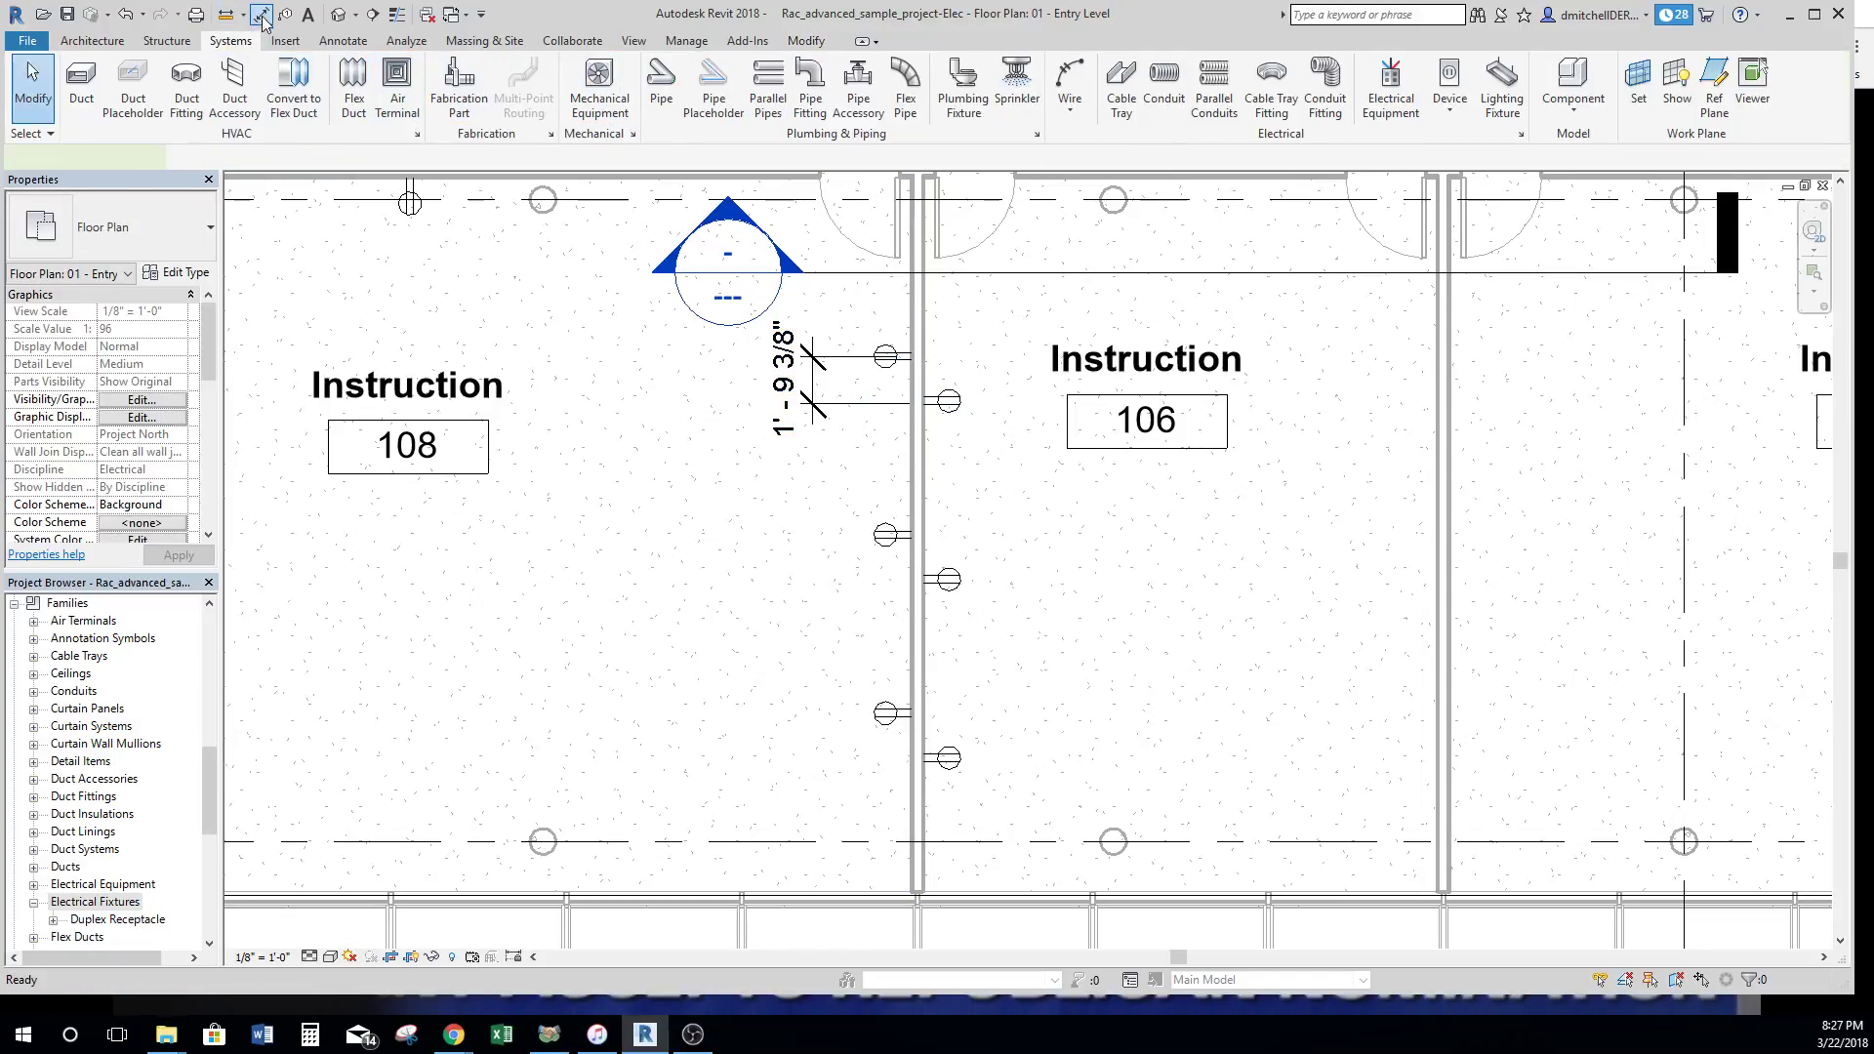
pyautogui.moveTo(962, 318); pyautogui.dragTo(956, 467, button='middle')
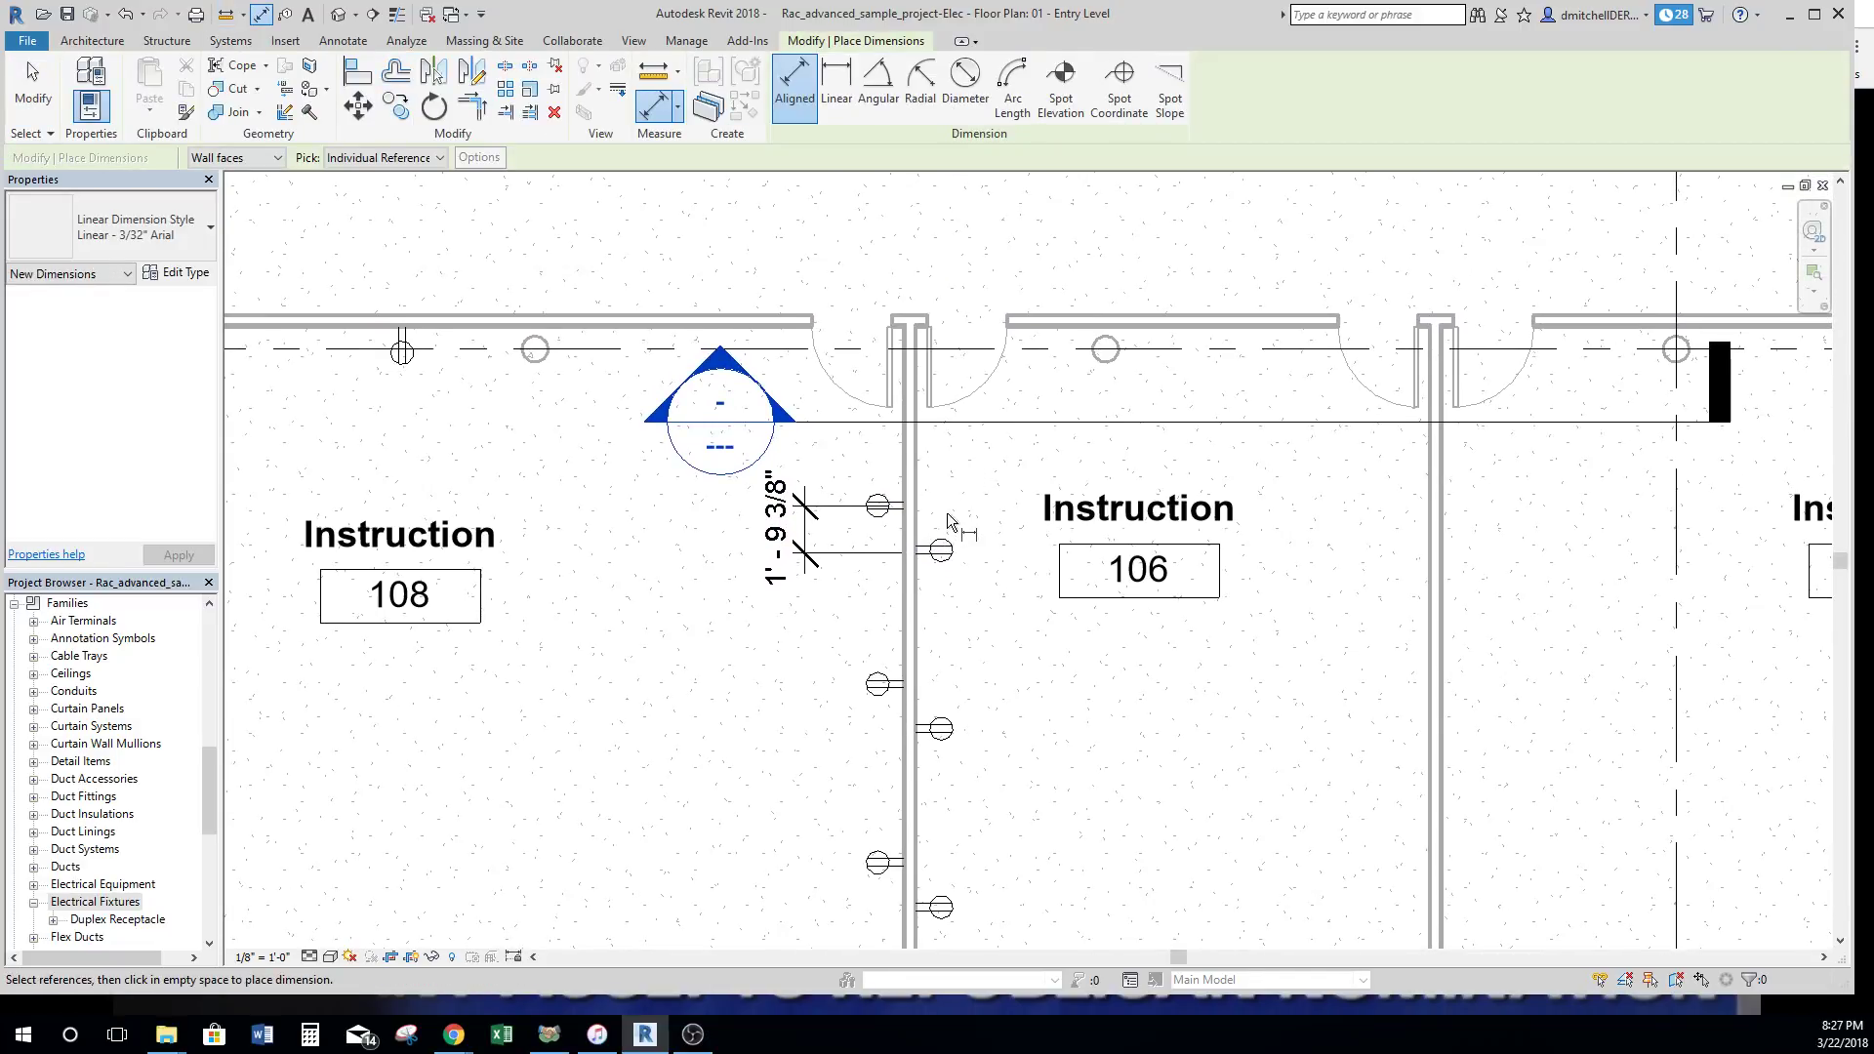
pyautogui.press('Escape')
pyautogui.press('Escape')
# Set the offset between the two uppermost back-to-back receptacles to 0' 8" by moving the one in room 106.
pyautogui.click(940, 554)
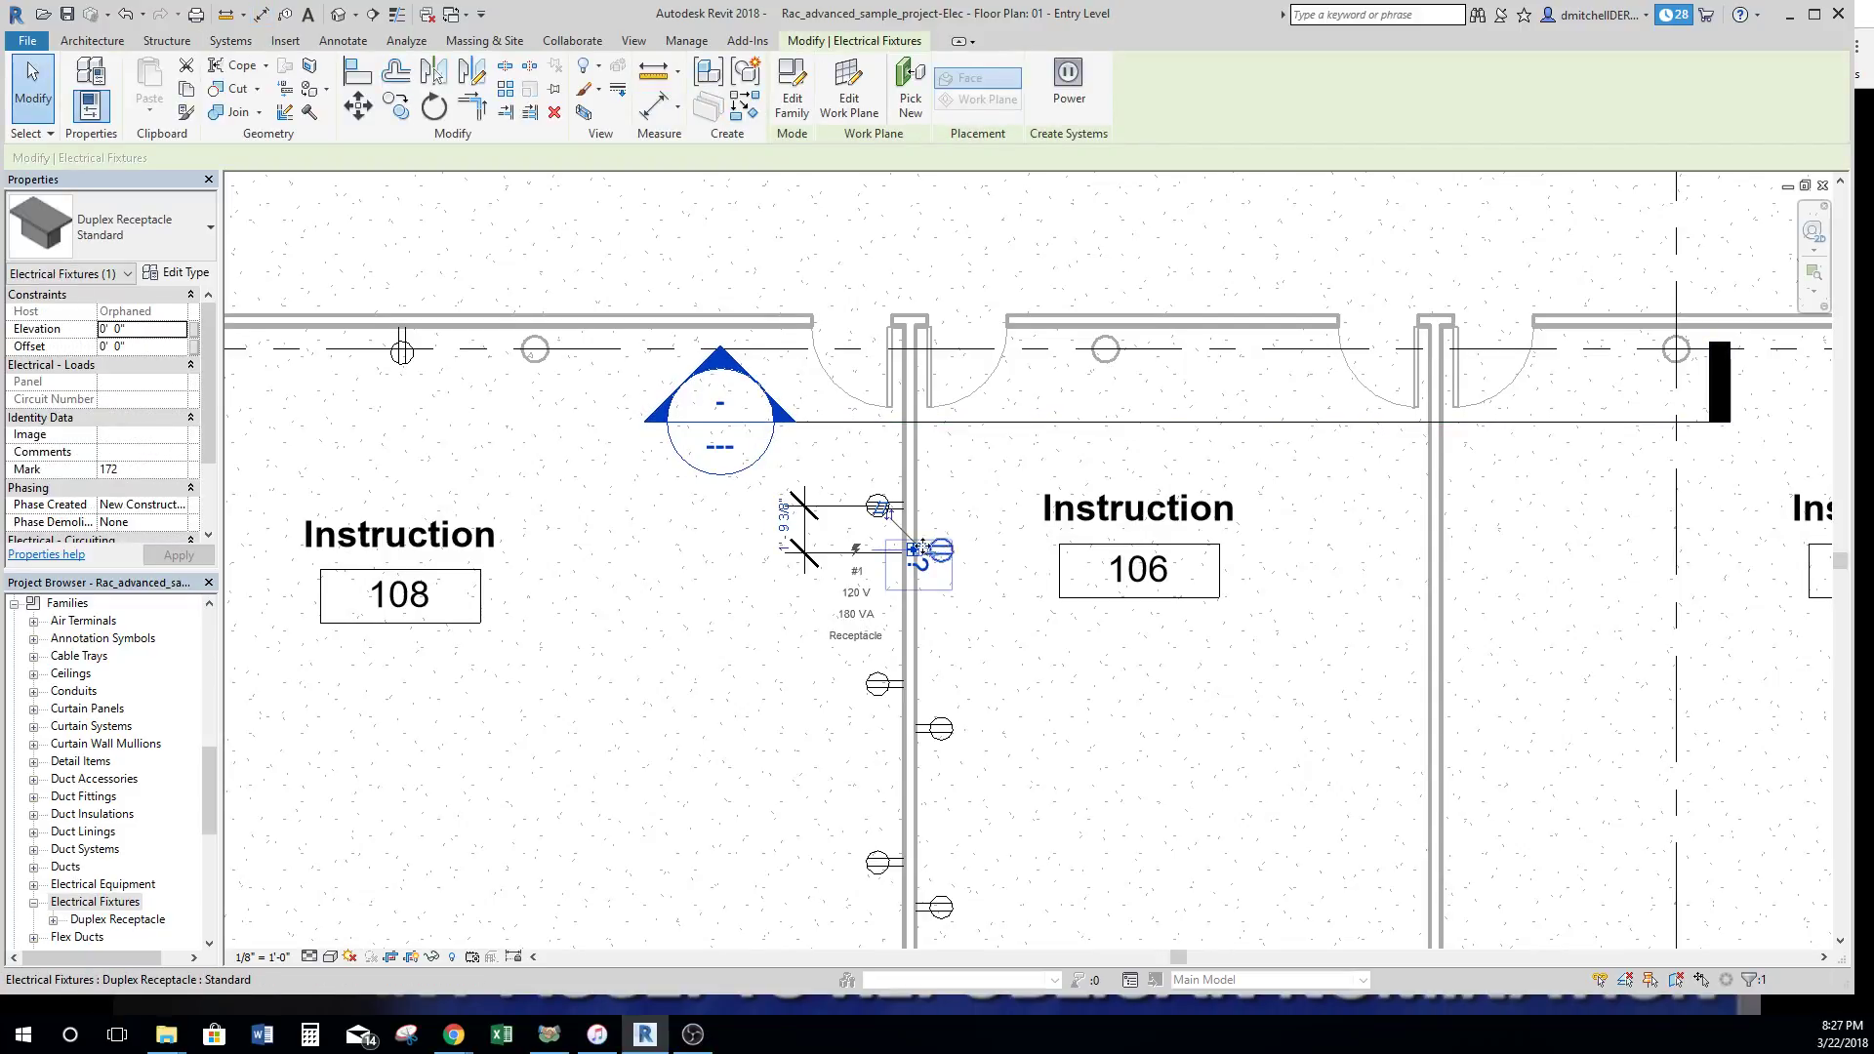
pyautogui.click(803, 537)
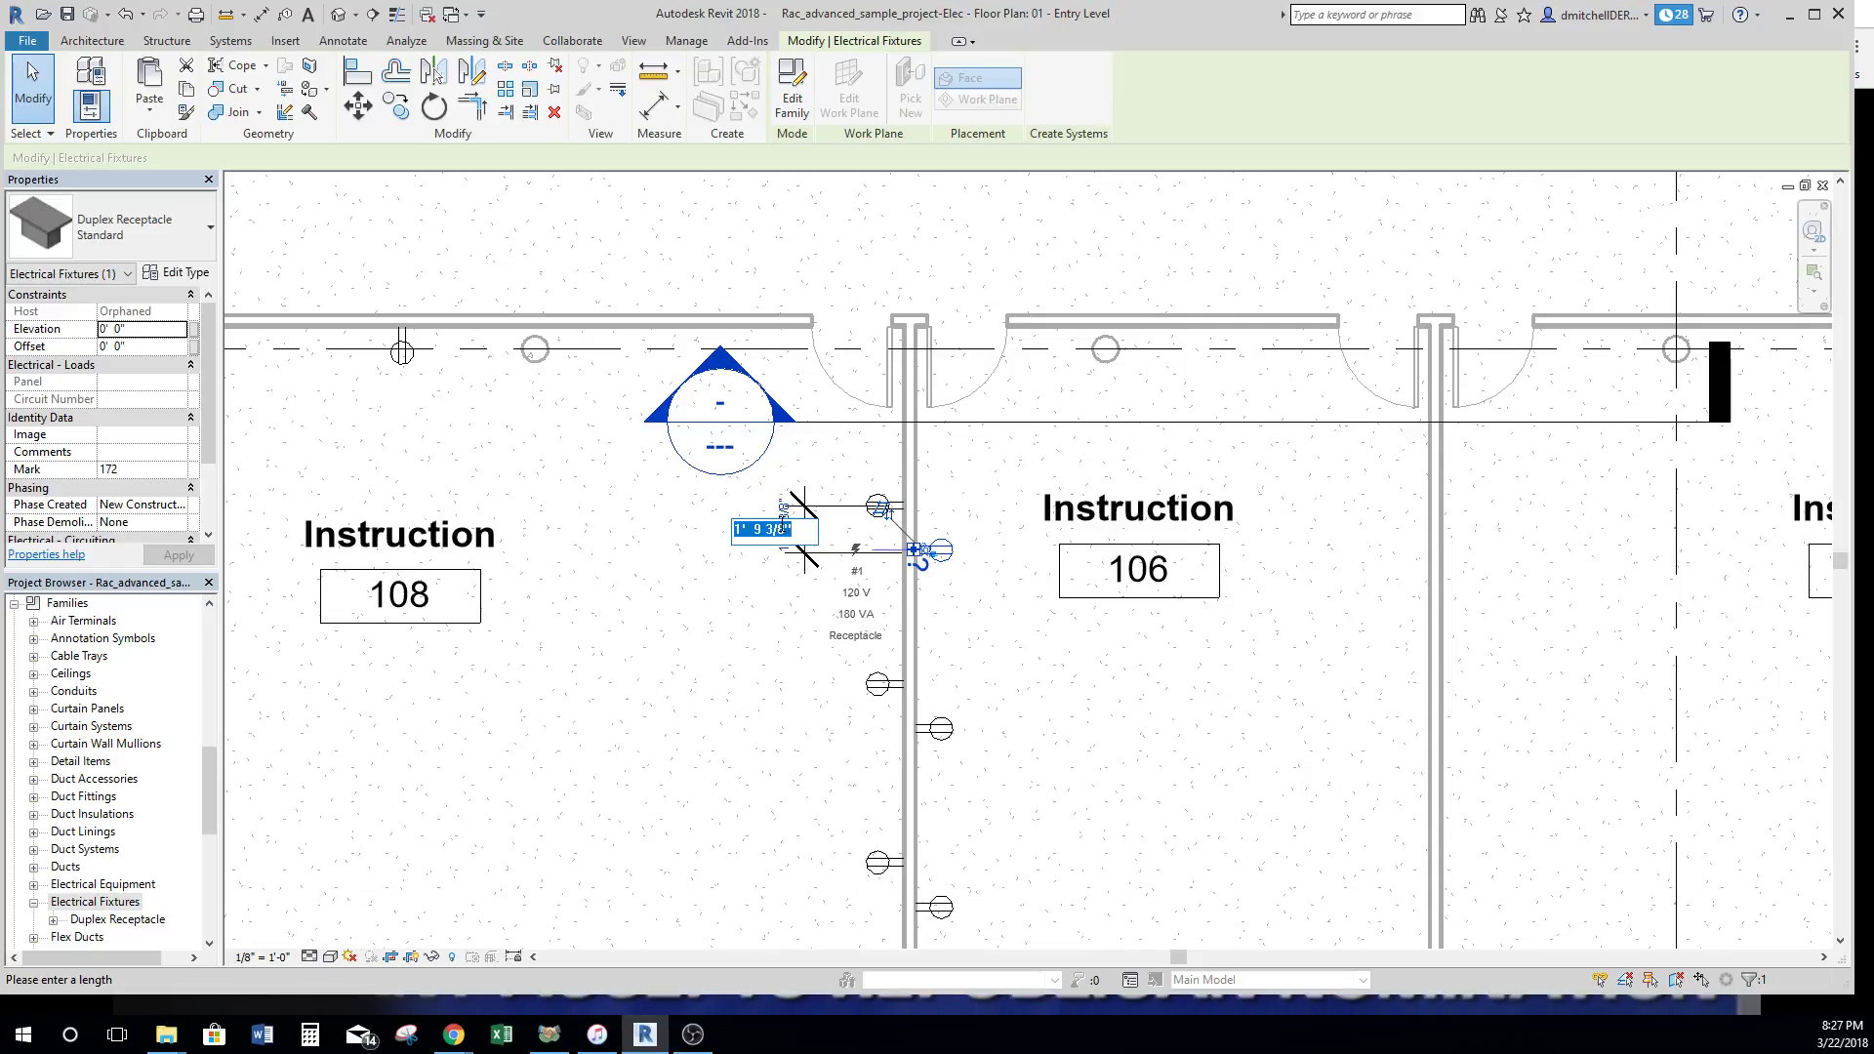
pyautogui.write('0')
pyautogui.write('8')
pyautogui.press('Return')
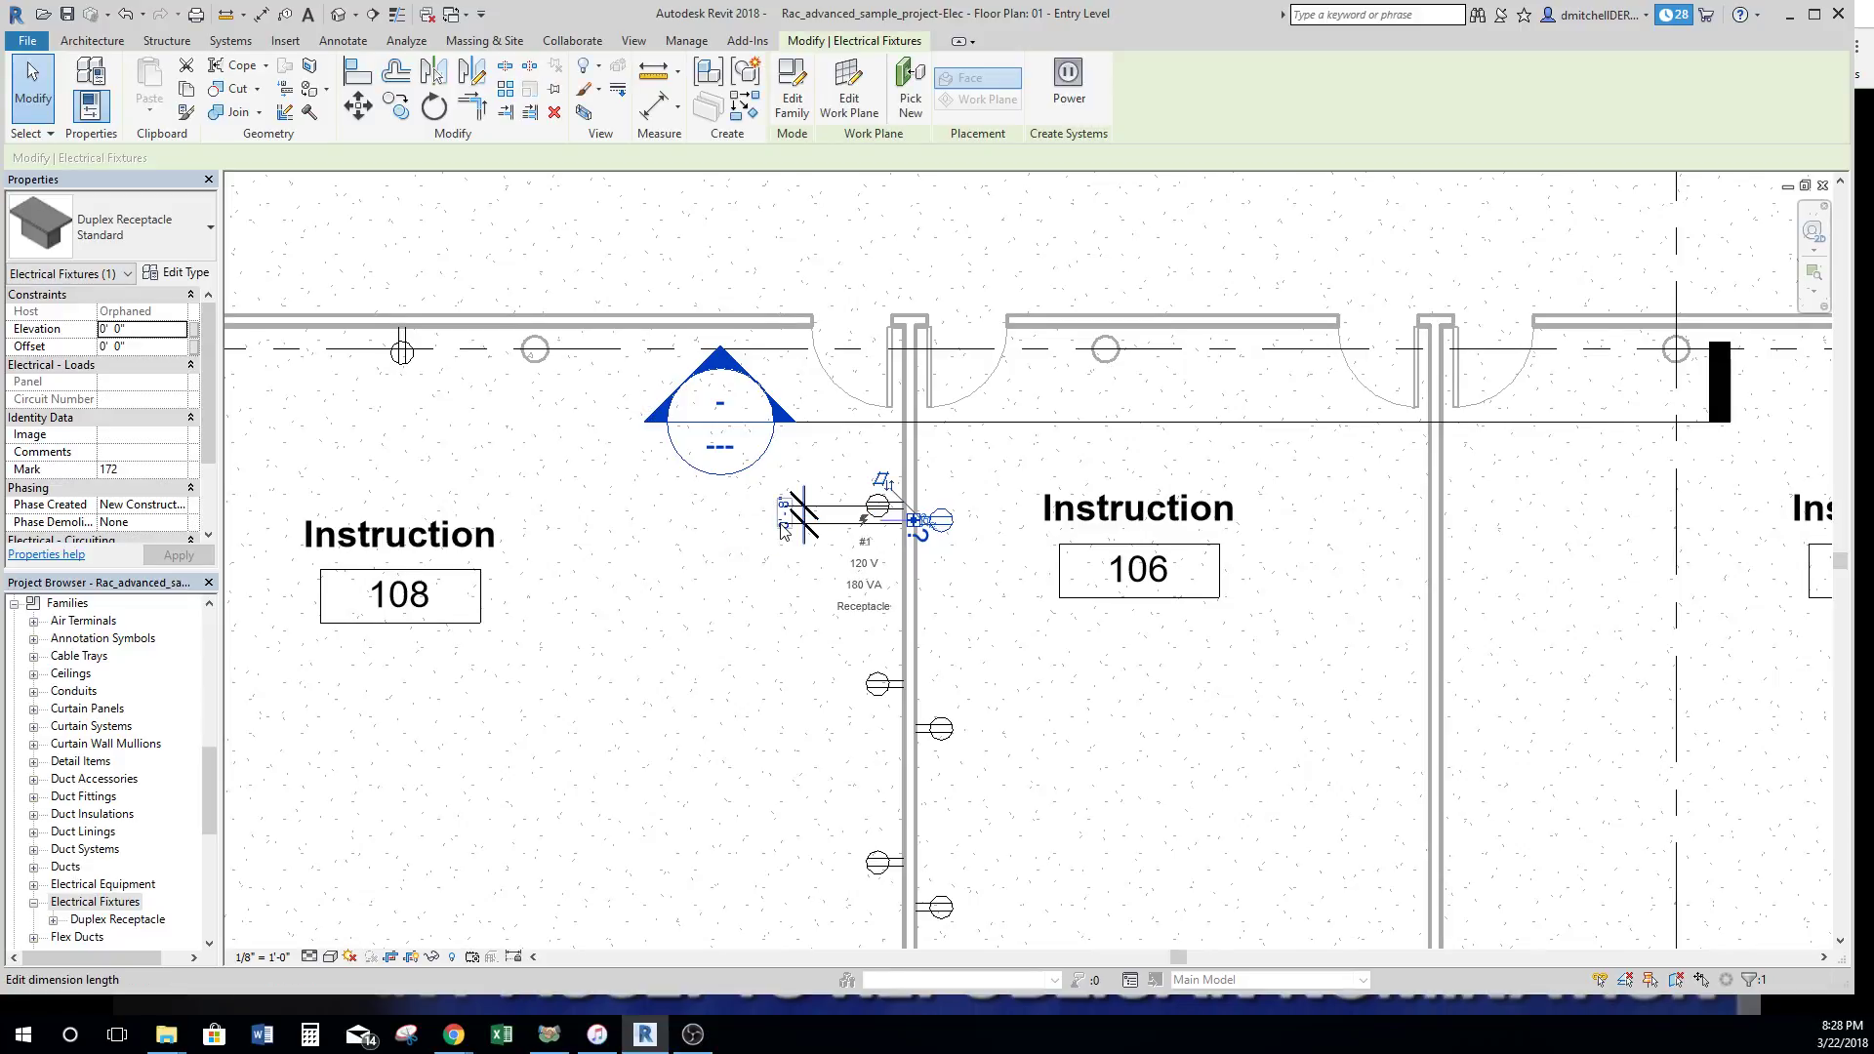
# Set the offset of the uppermost room 106 receptacle from its room 108 counterpart to 16 inches.
pyautogui.click(939, 646)
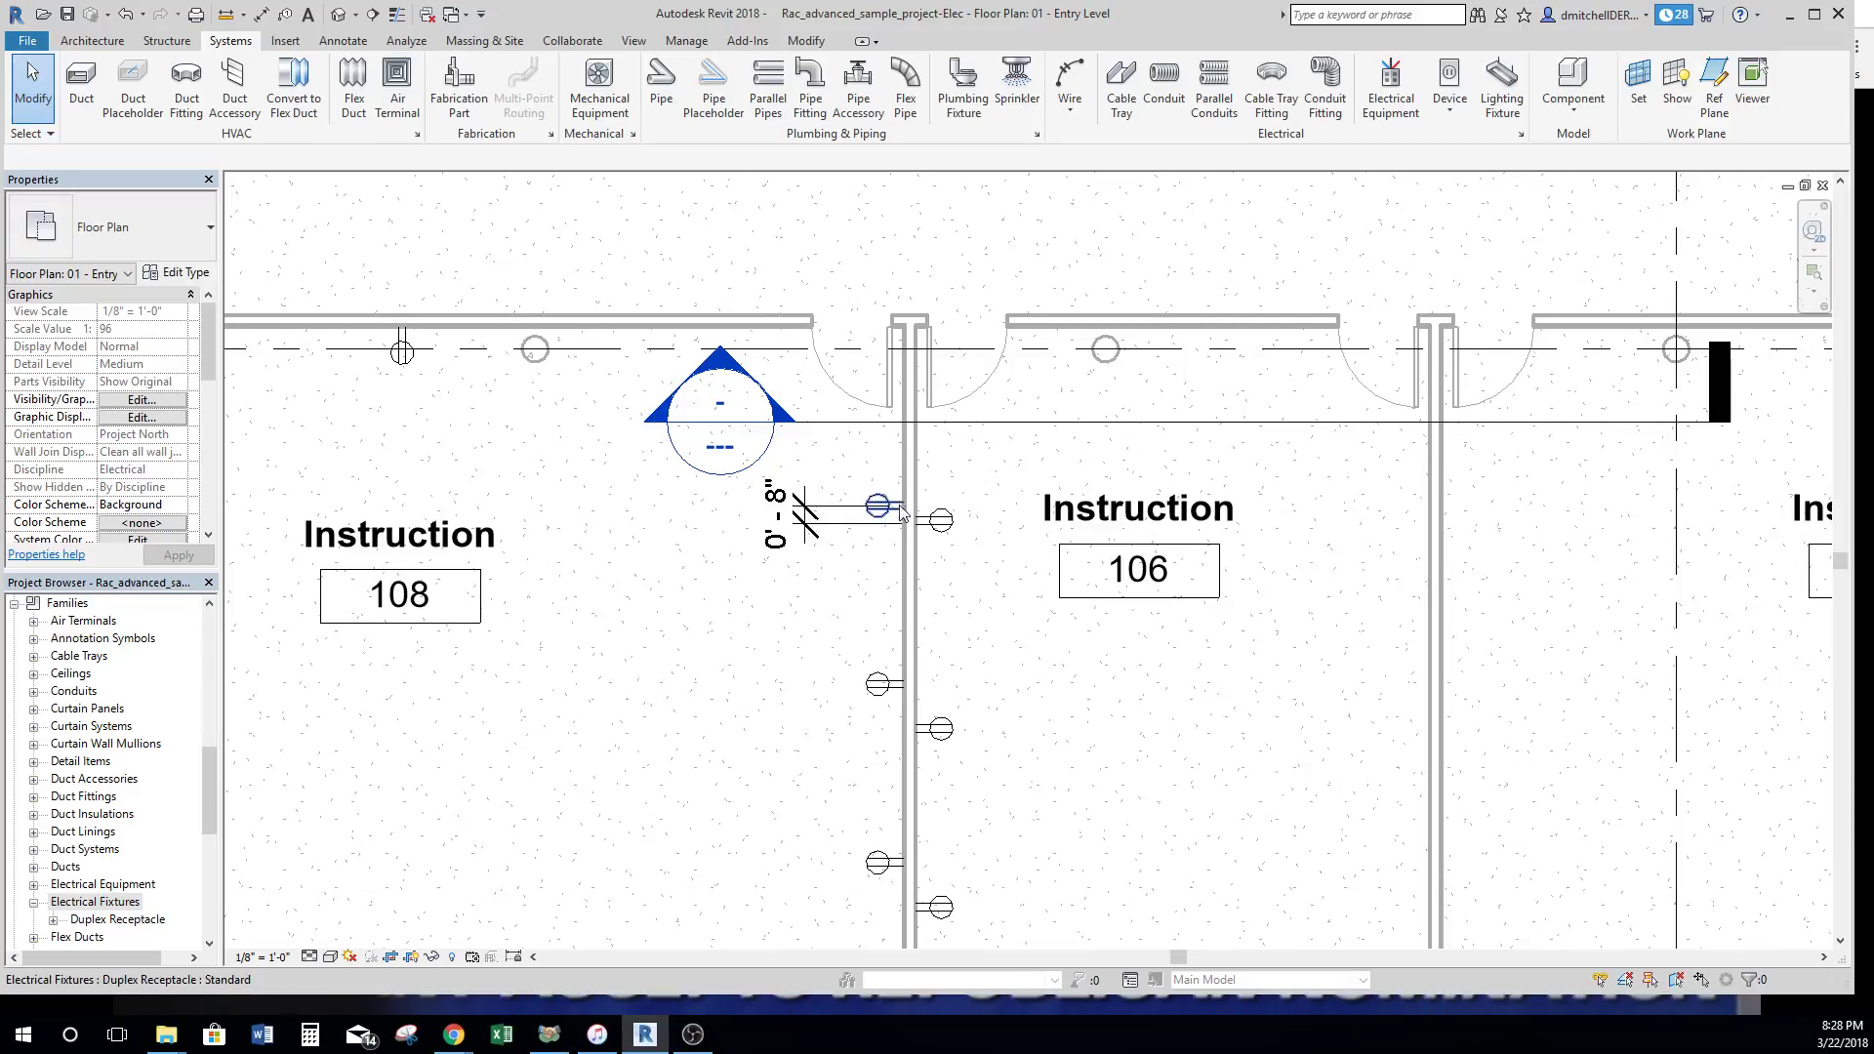
pyautogui.click(941, 535)
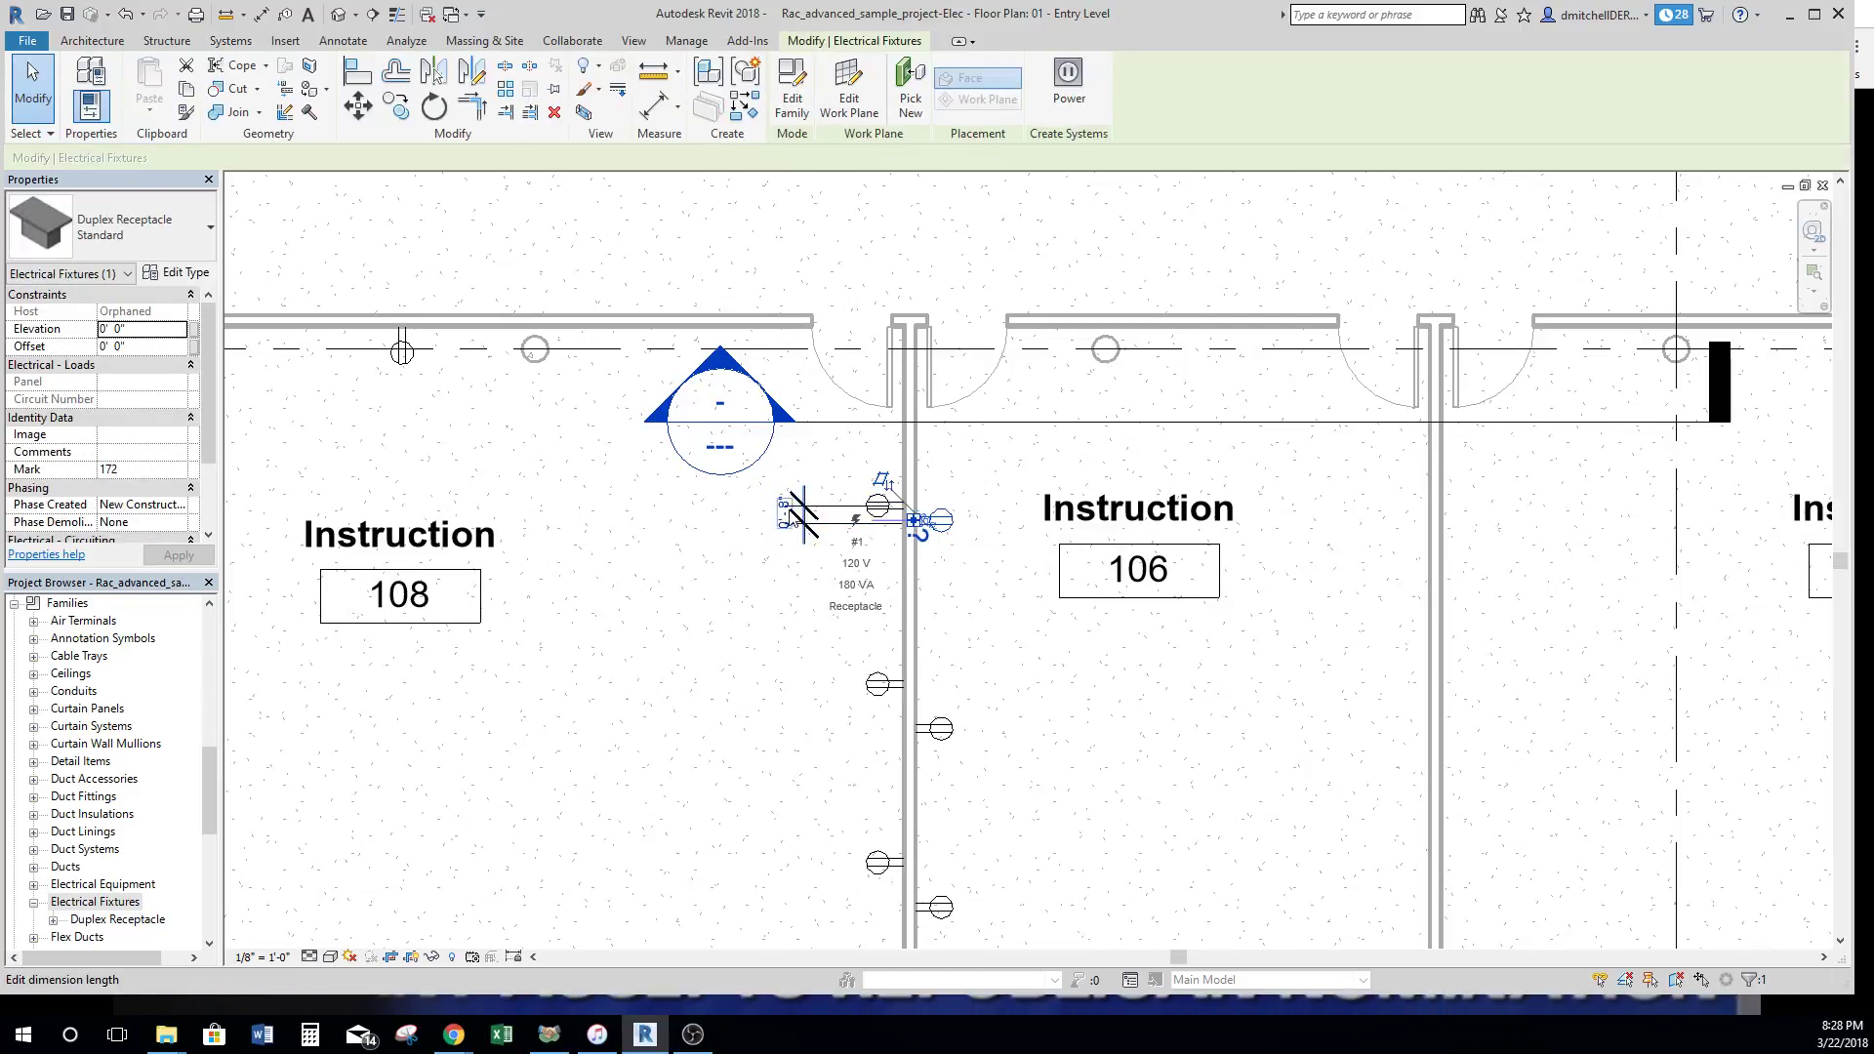
pyautogui.click(786, 512)
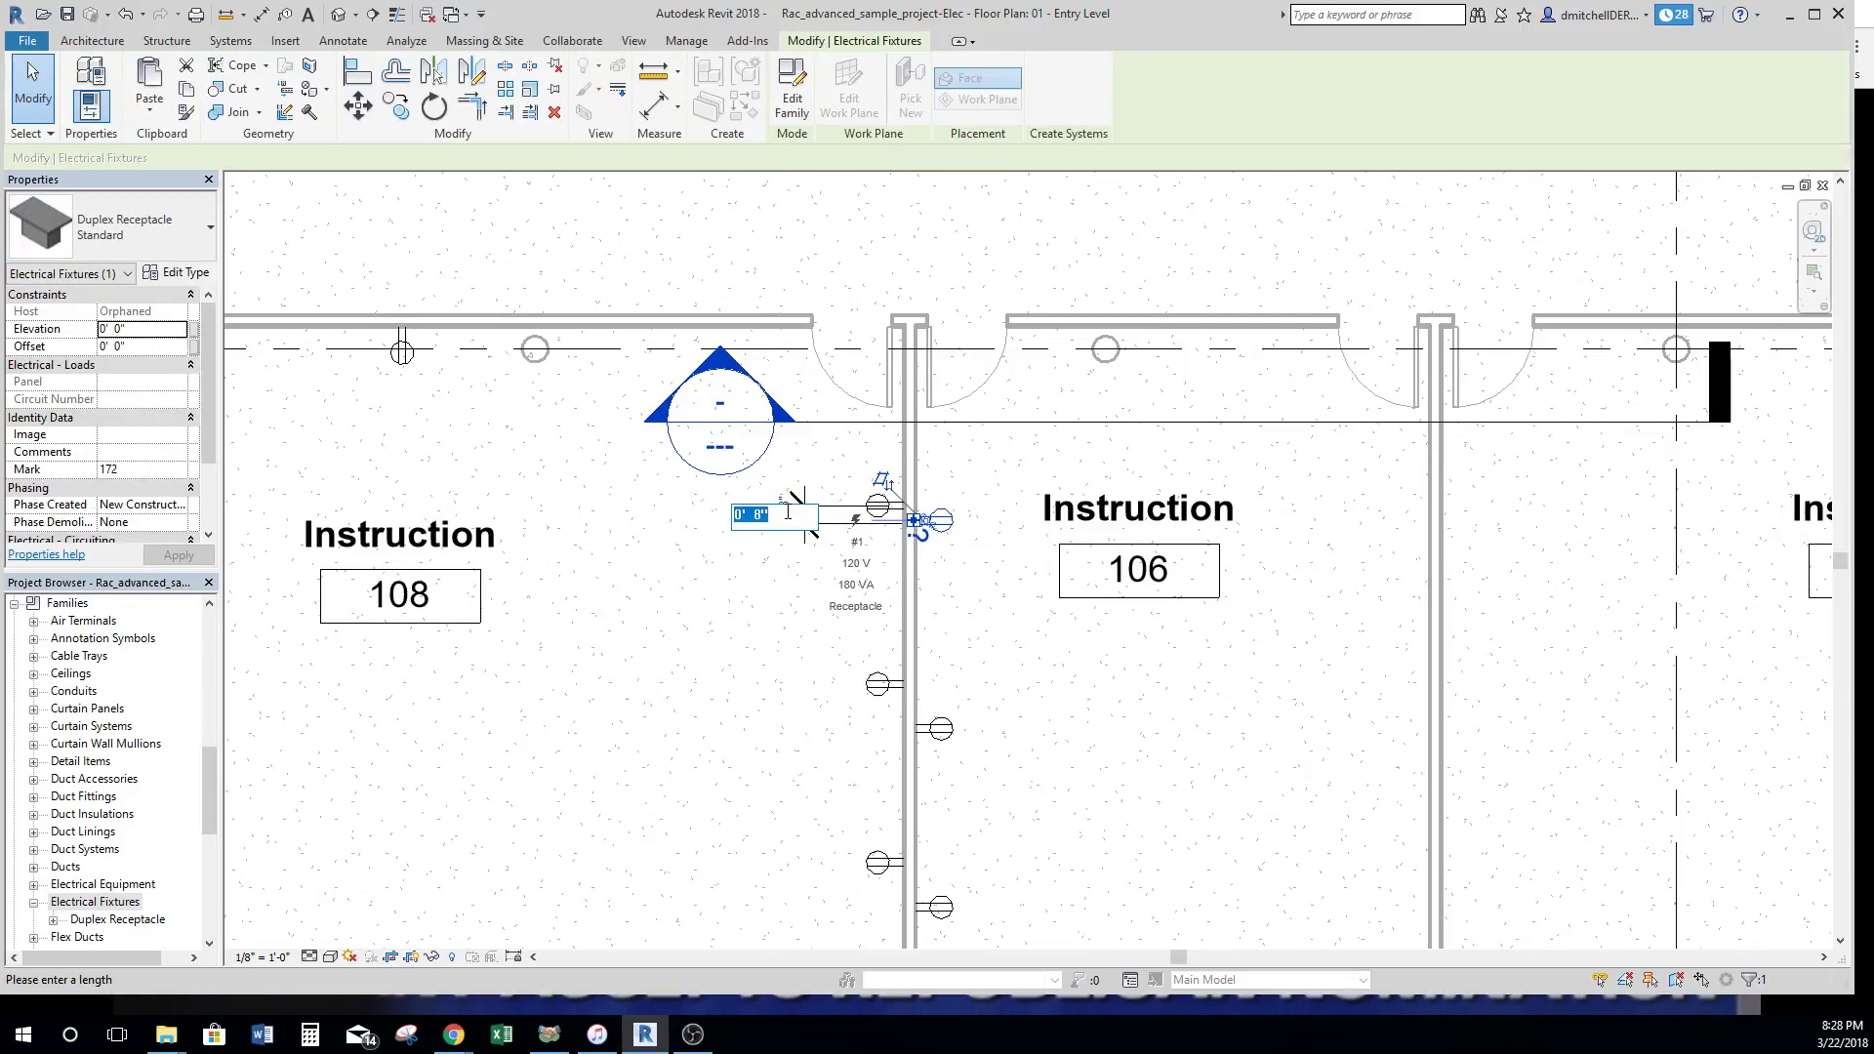
pyautogui.write('0 16')
pyautogui.press('Return')
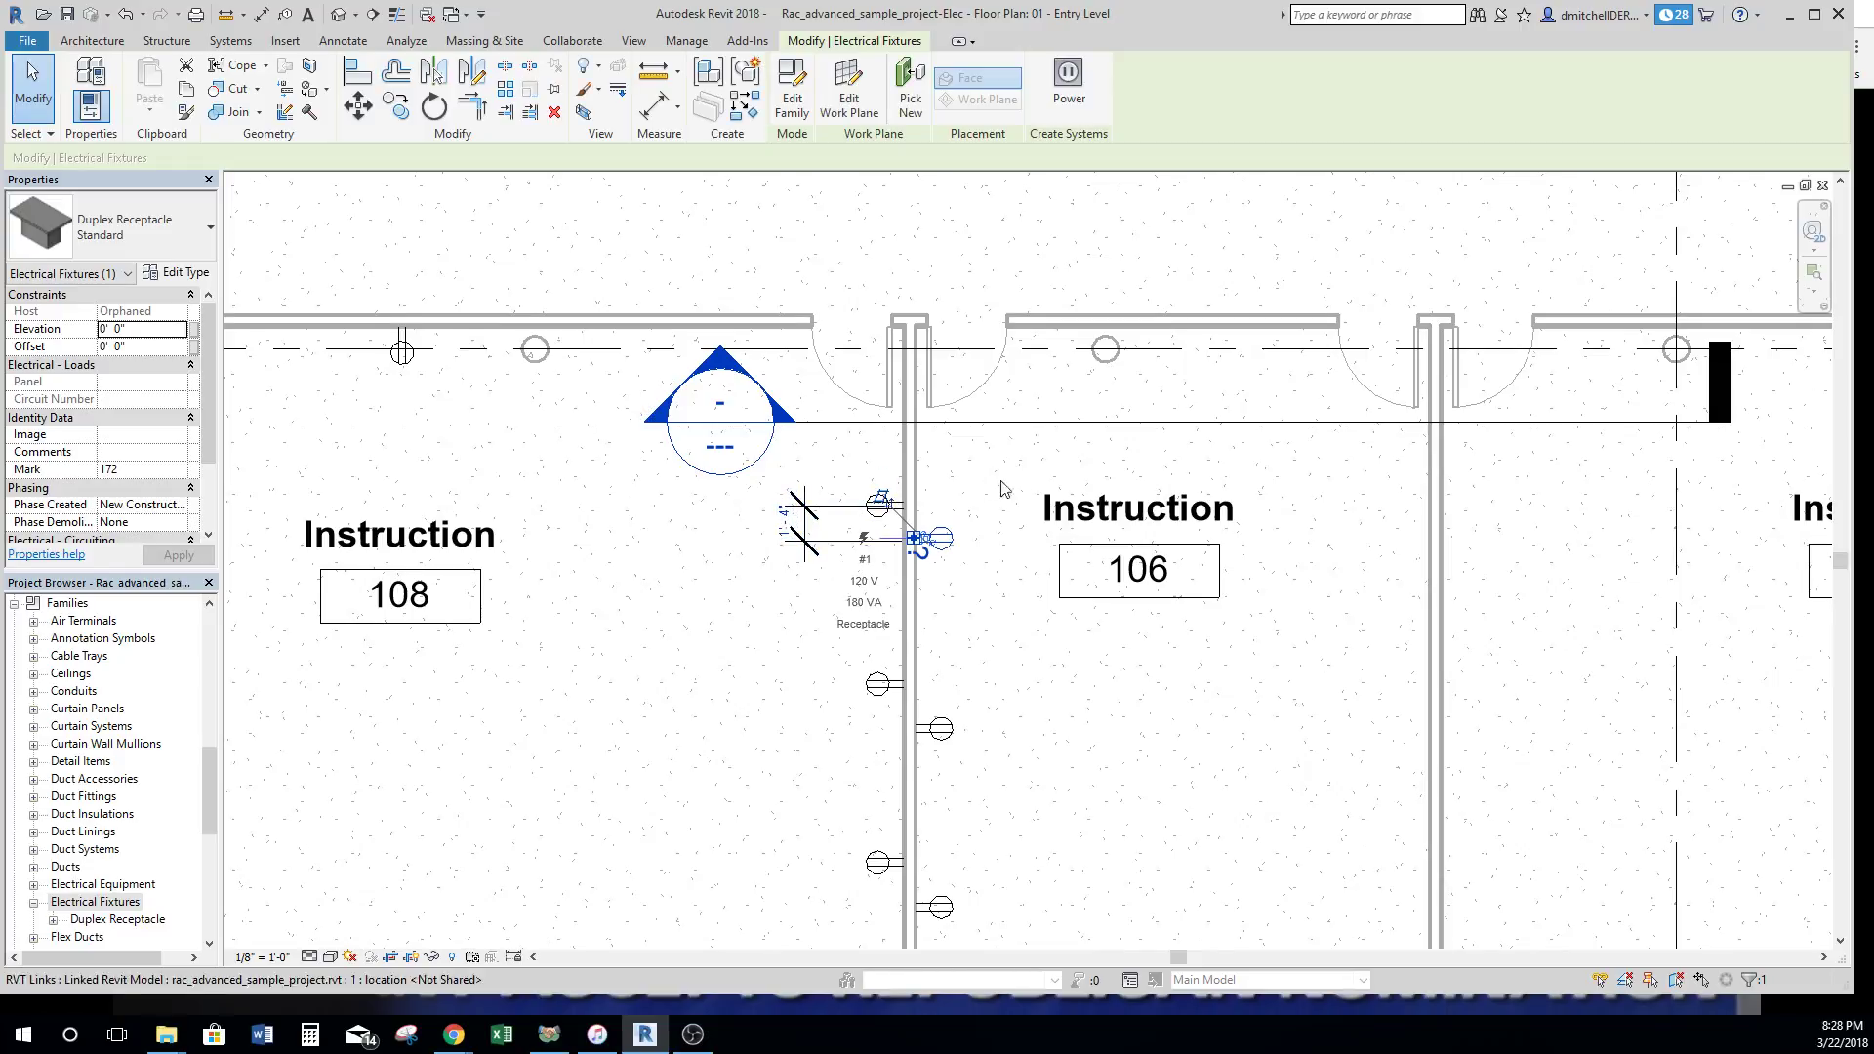
pyautogui.press('Escape')
# Delete the dimension between the two uppermost receptacles.
pyautogui.click(834, 529)
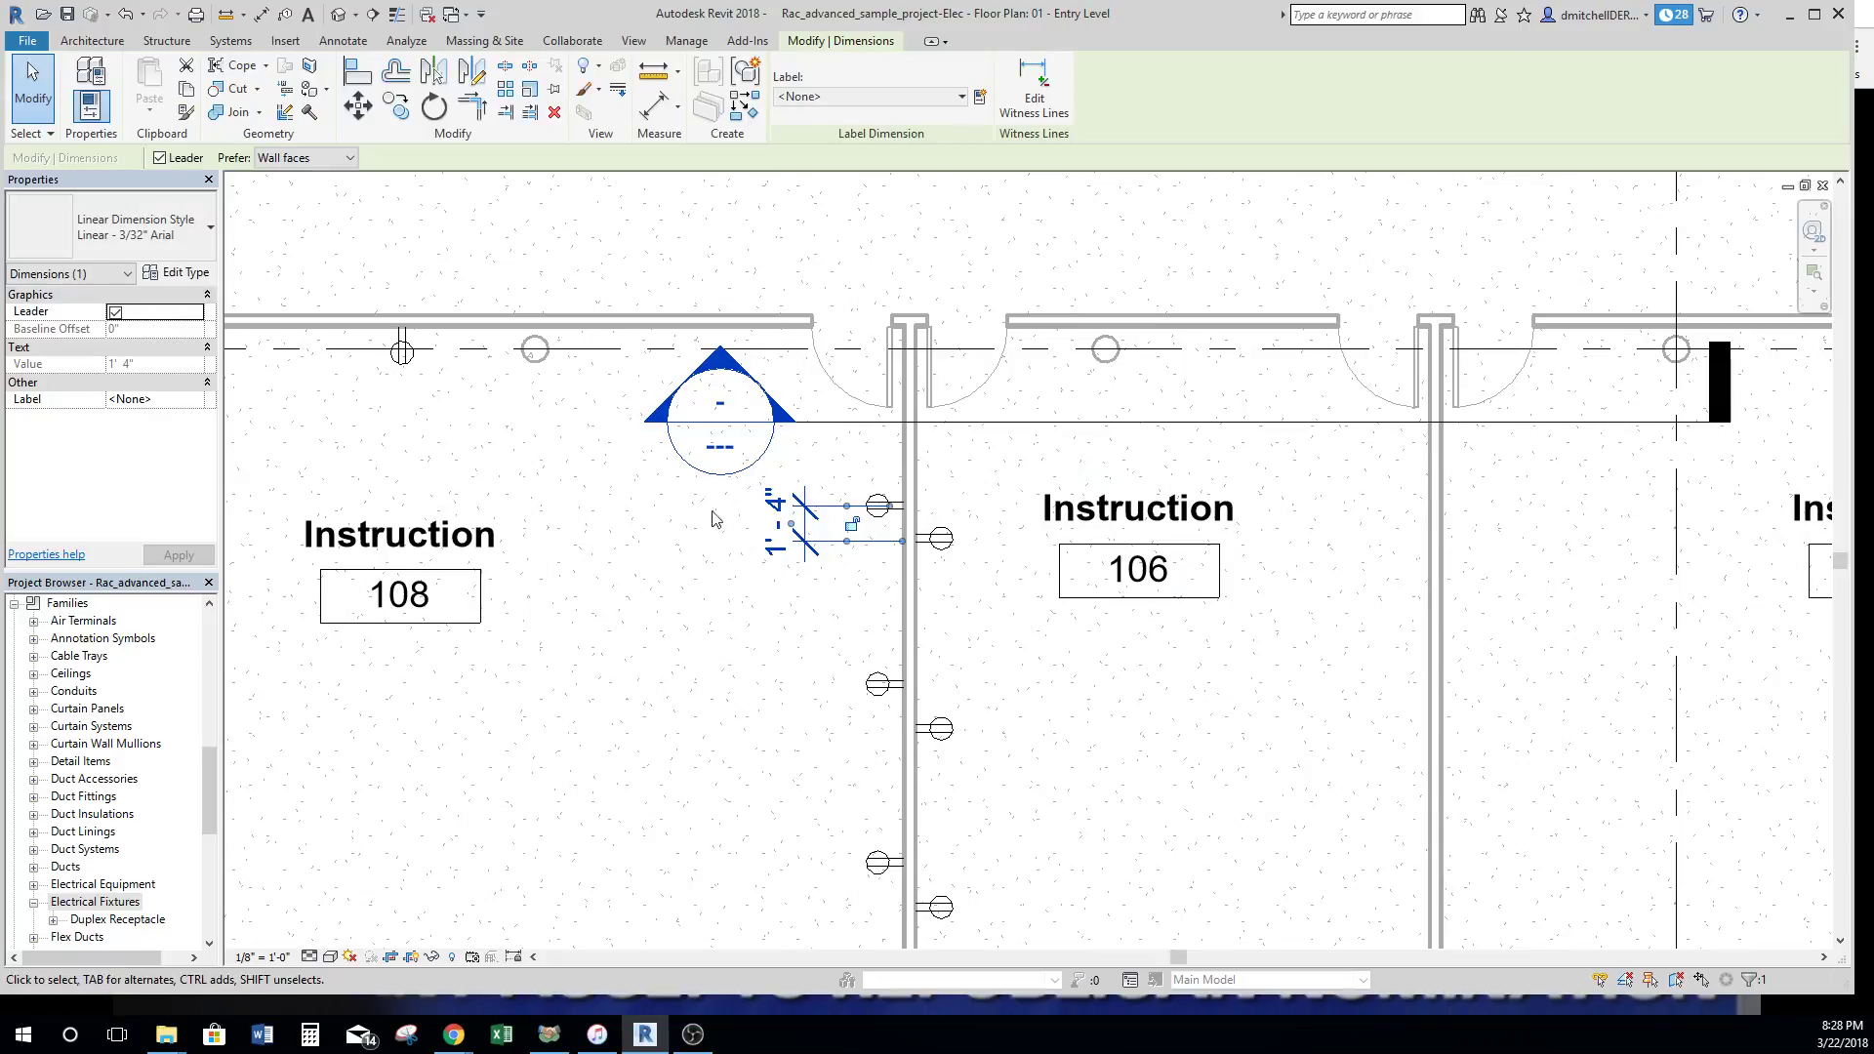
pyautogui.click(776, 628)
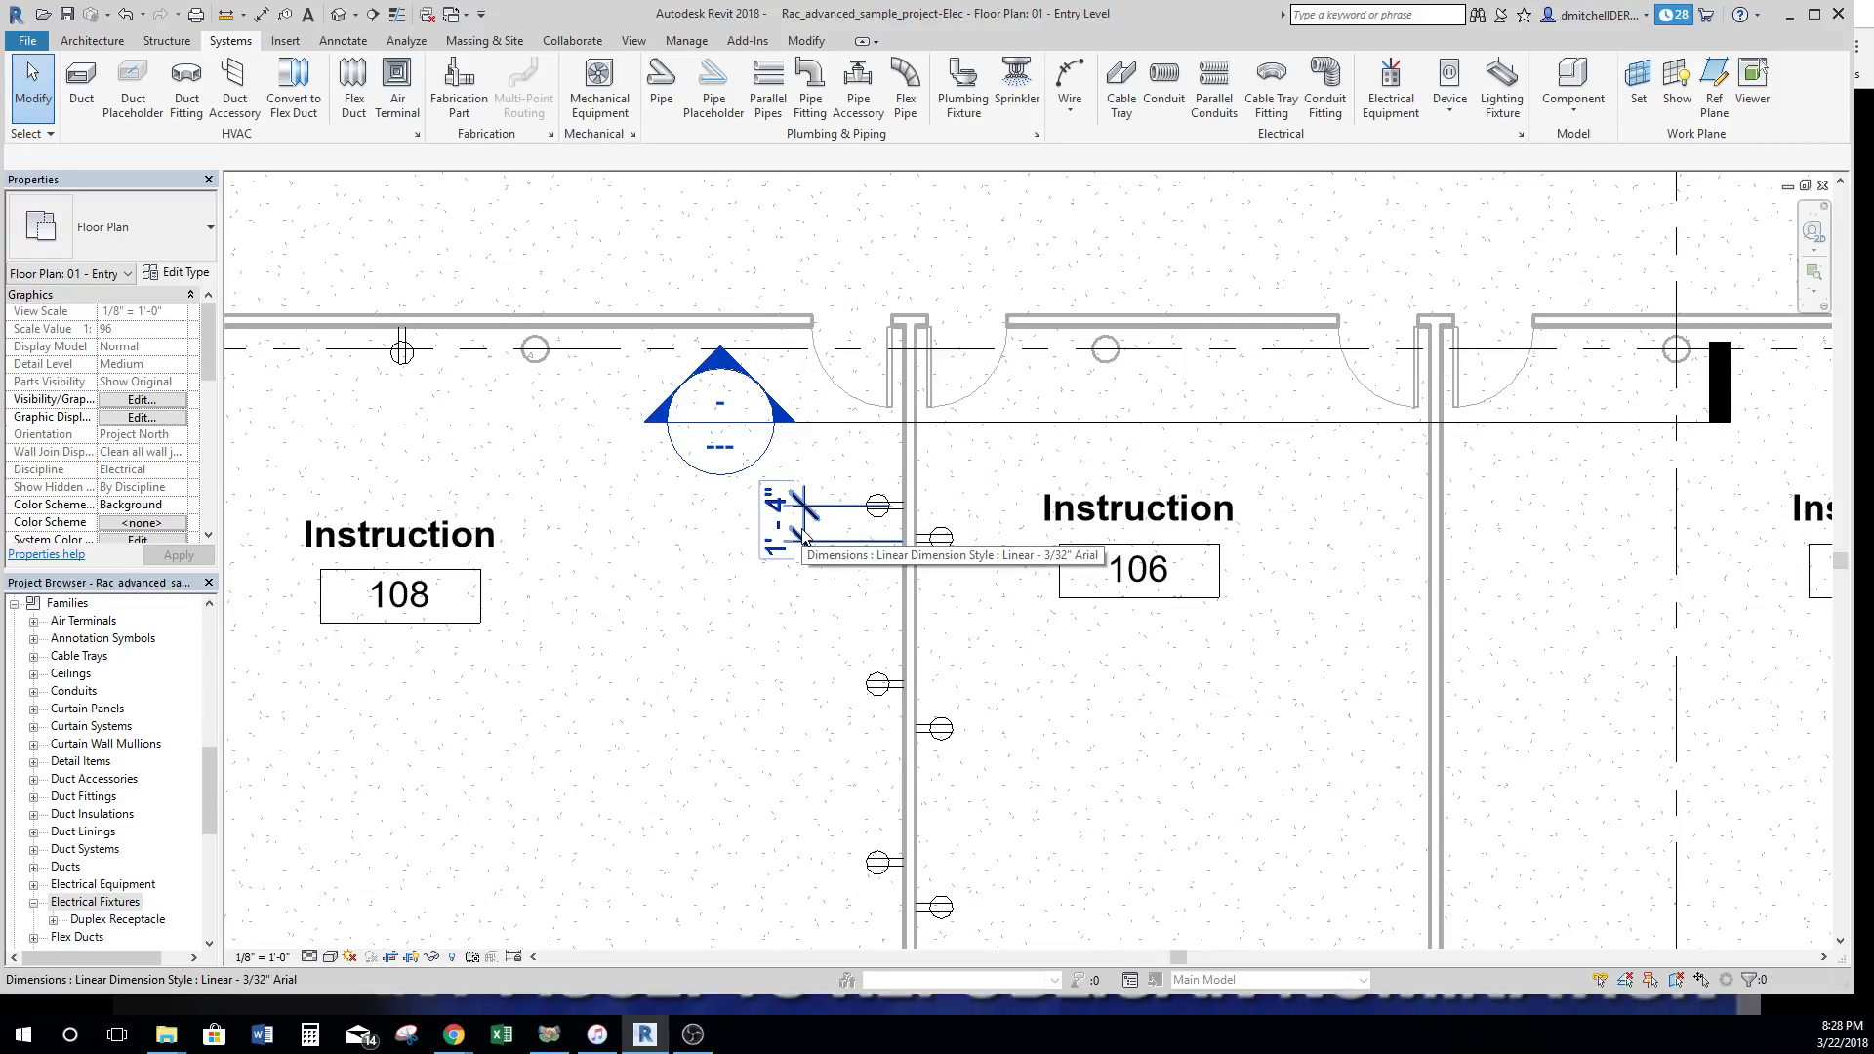
pyautogui.click(803, 535)
pyautogui.press('Delete')
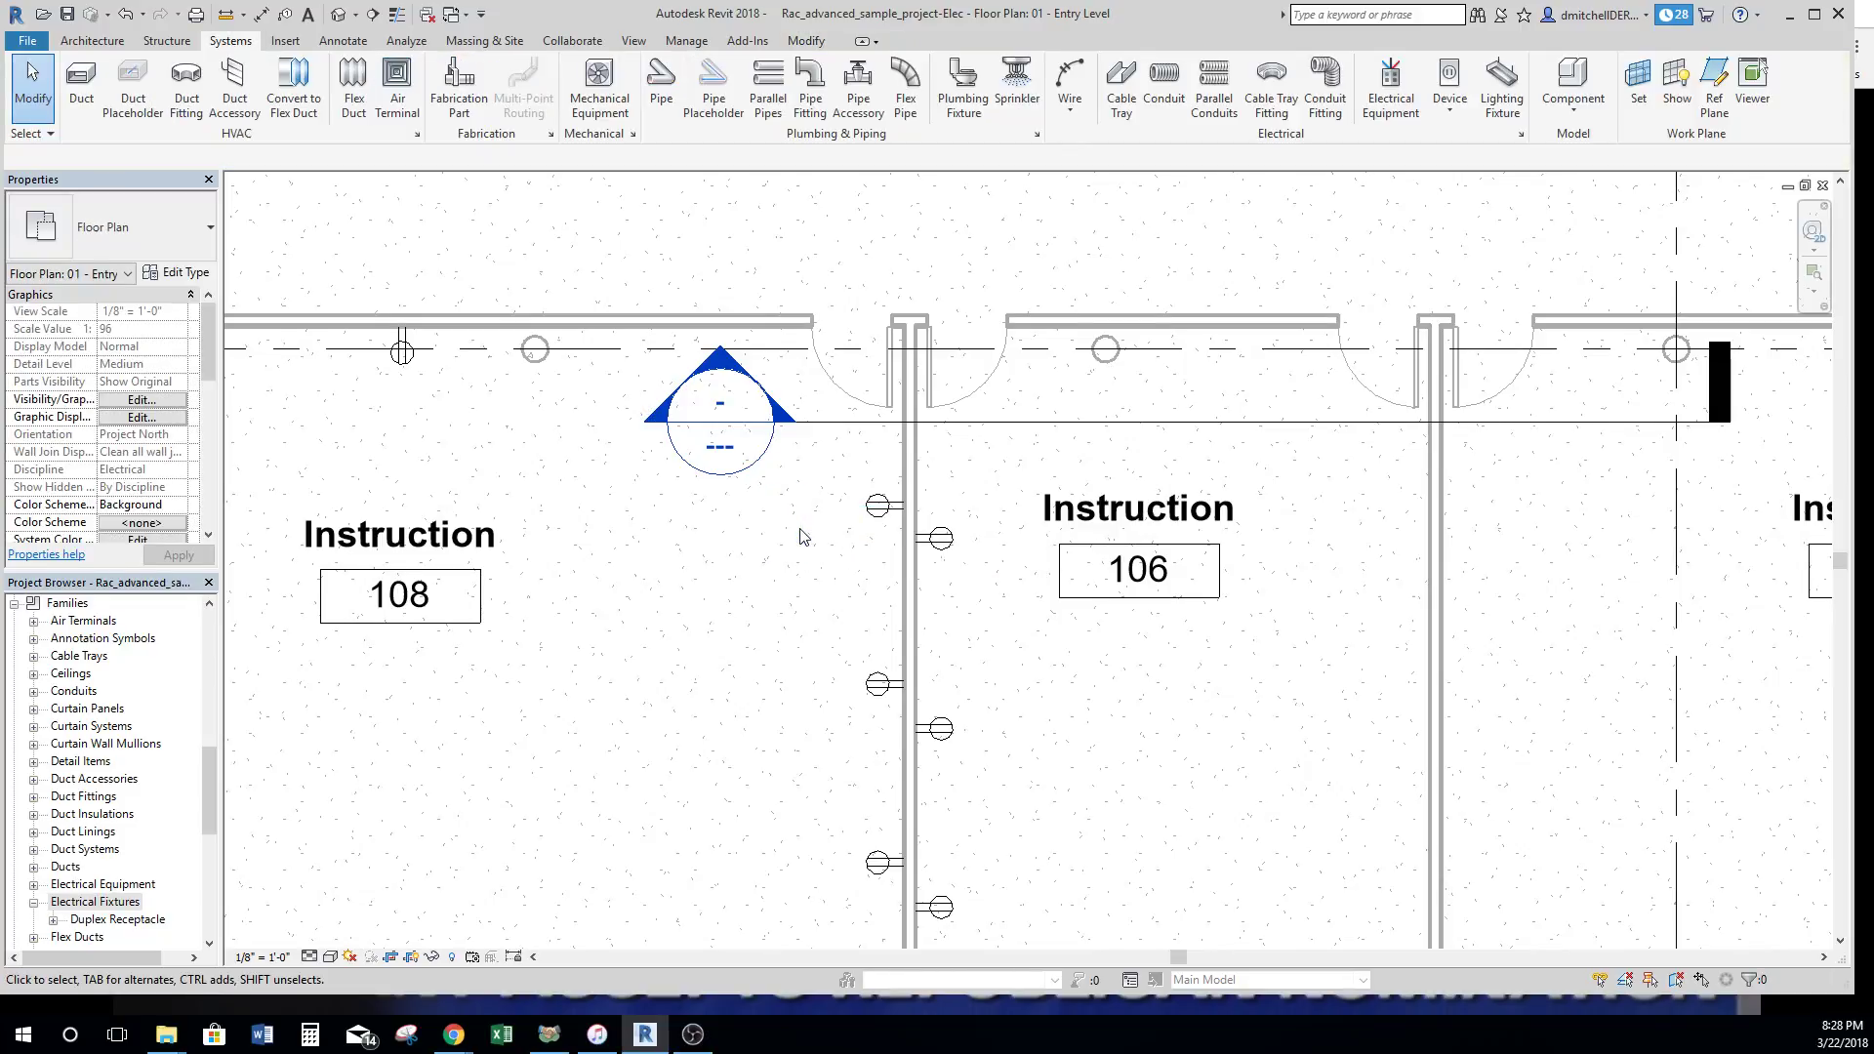